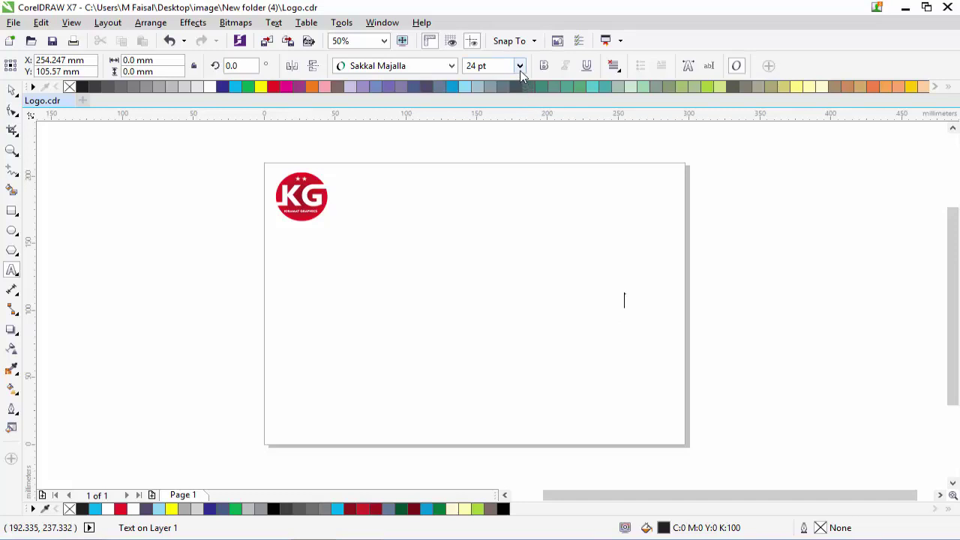
Set the font size to 100 pt and enter the artistic text "فزّا عْ" in Sakkal Majalla
left_click(520, 69)
left_click(498, 249)
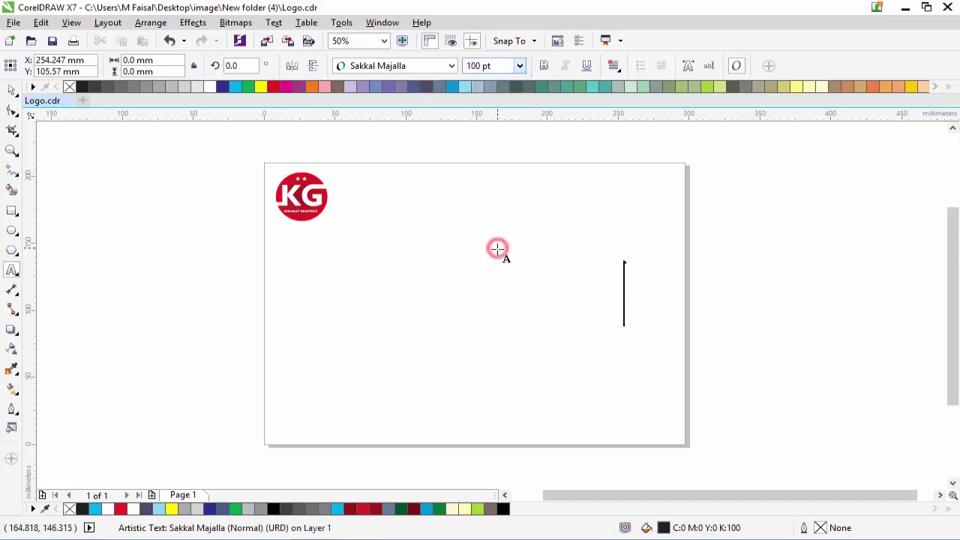
type("ف")
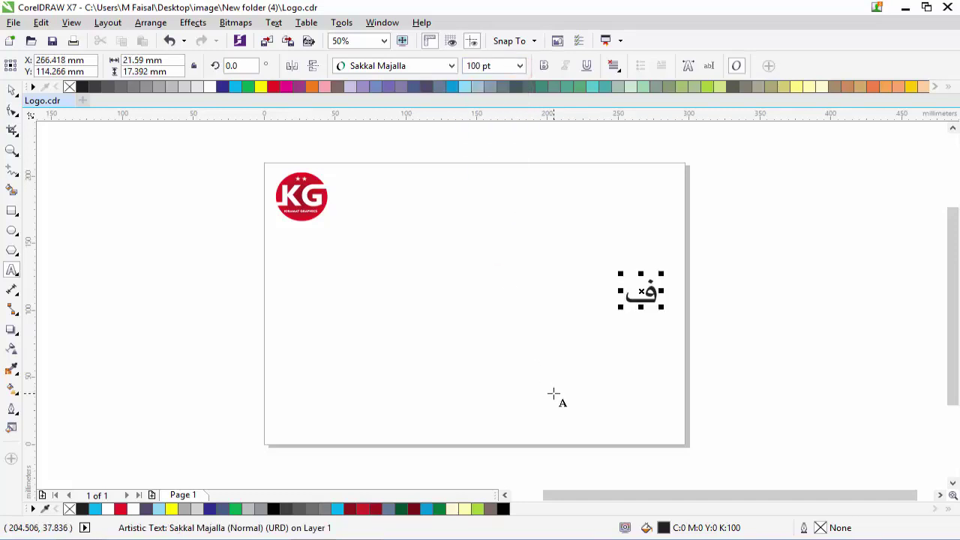
type("ز")
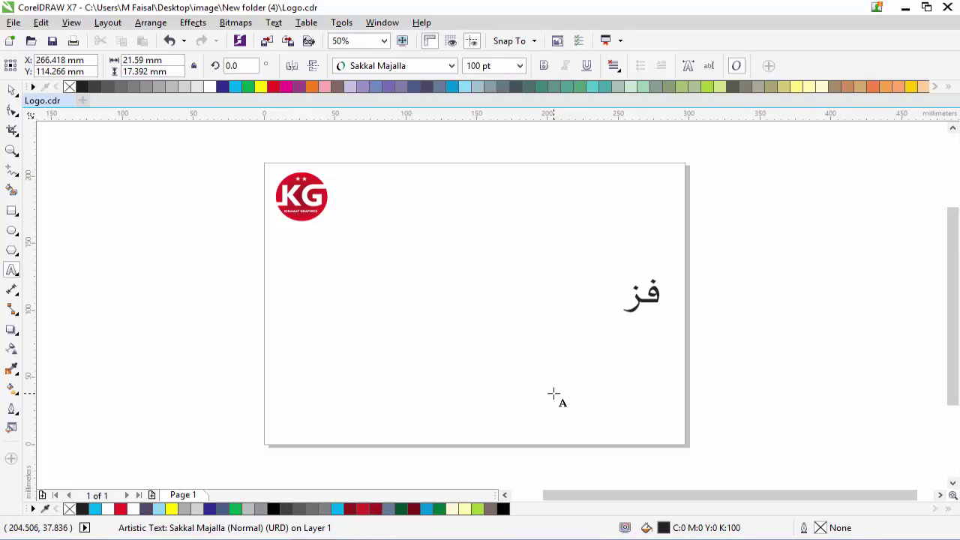
type("ّا")
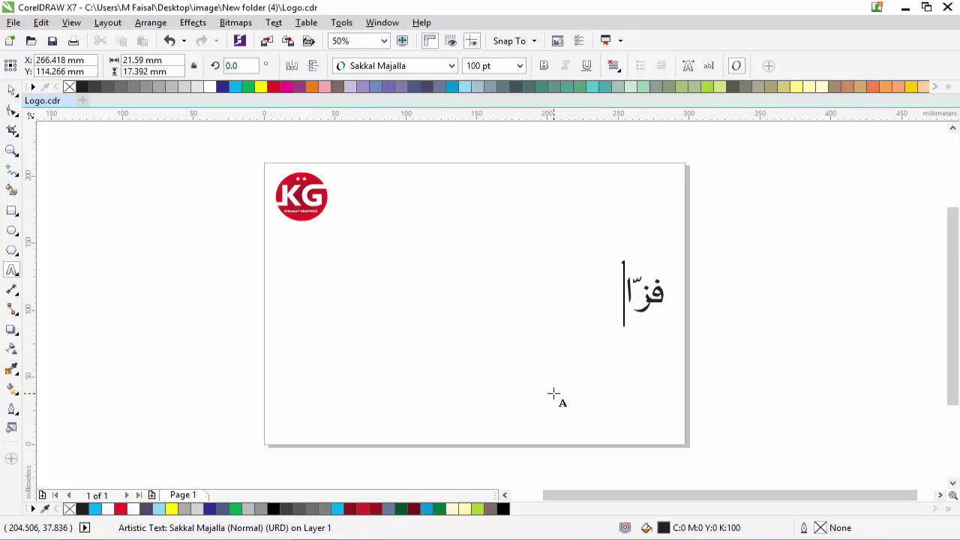
type(" عْ")
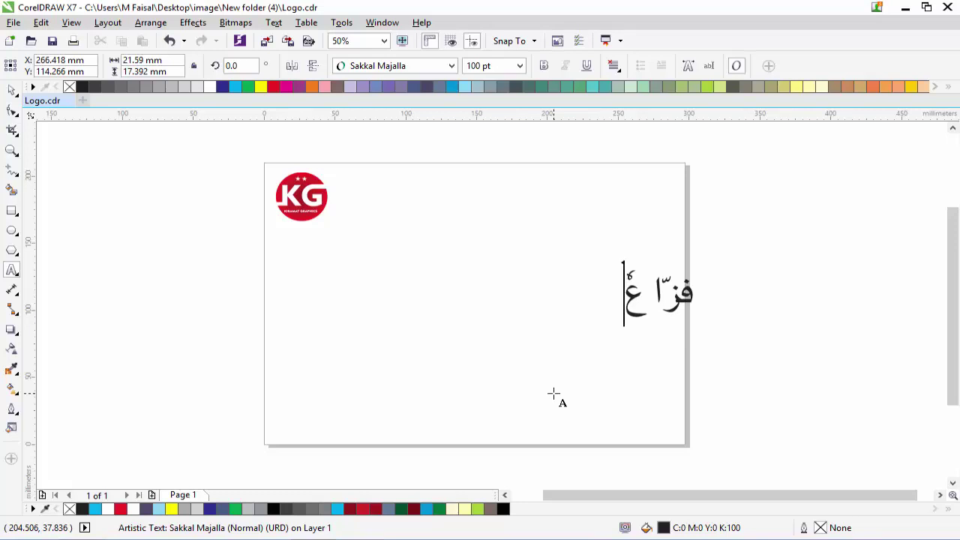
Move the Arabic text inward from the page's right edge, to just right of the page centre
left_click(634, 324)
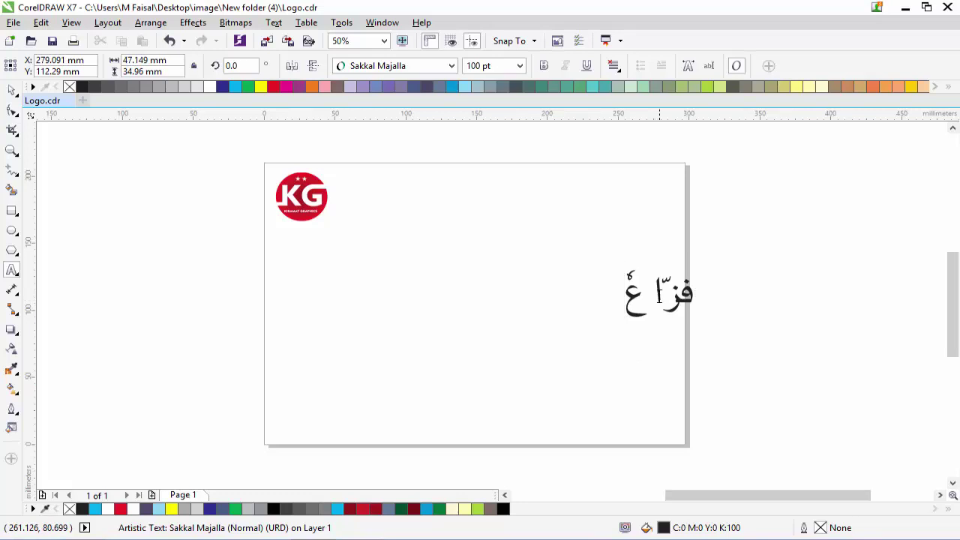
scroll(656, 297, "up", 2)
scroll(634, 299, "down", 2)
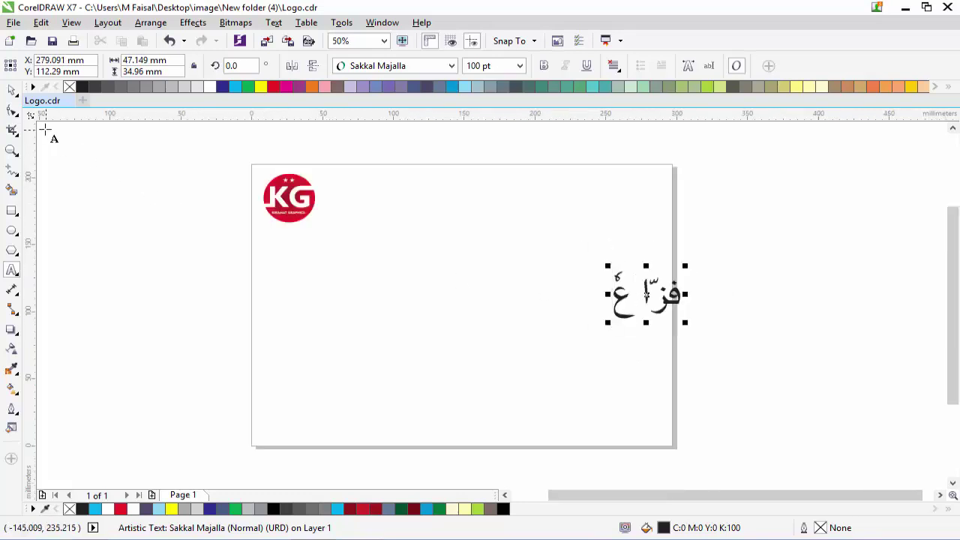
left_click(10, 90)
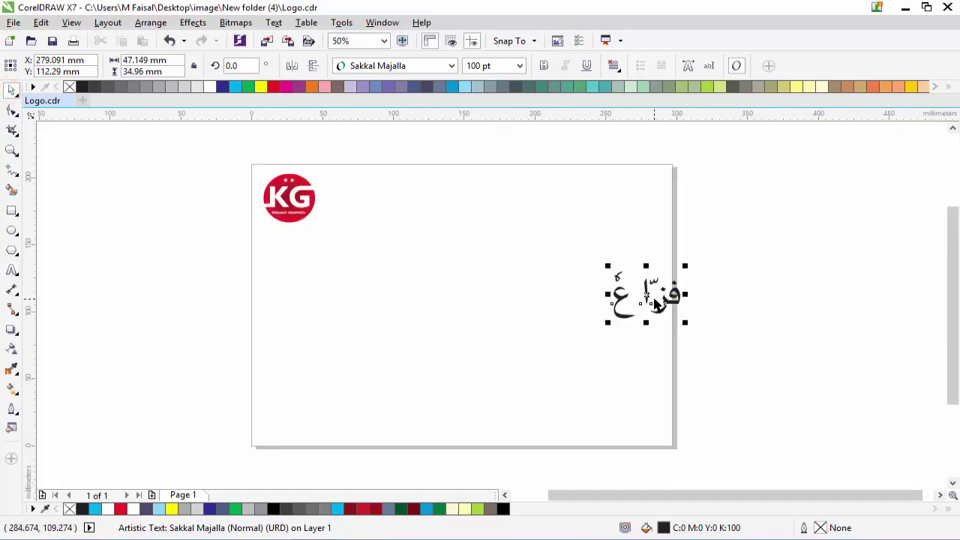
left_click_drag(647, 296, 503, 303)
left_click(487, 356)
Convert the Arabic text to curves and break the curves apart into separate shapes
scroll(521, 304, "up", 2)
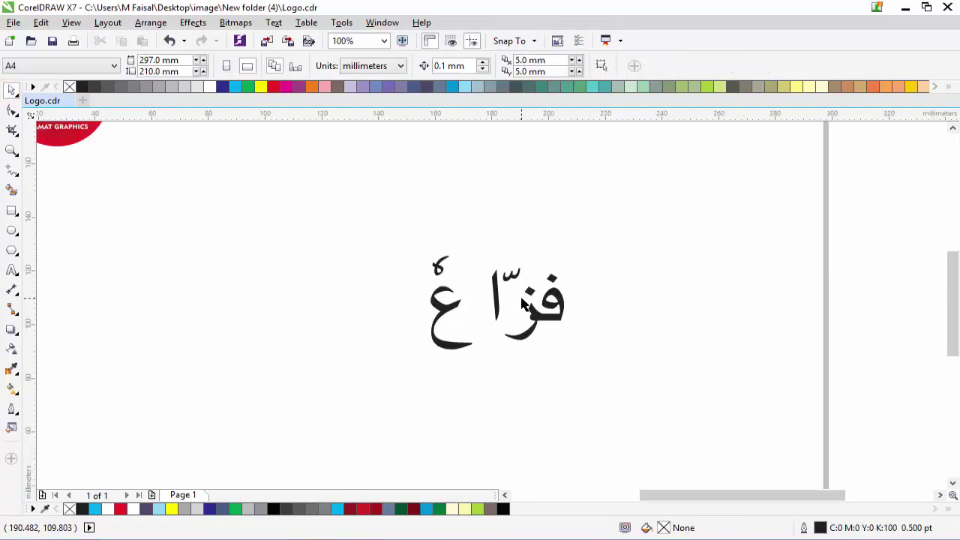
left_click(551, 346)
key("ctrl+q")
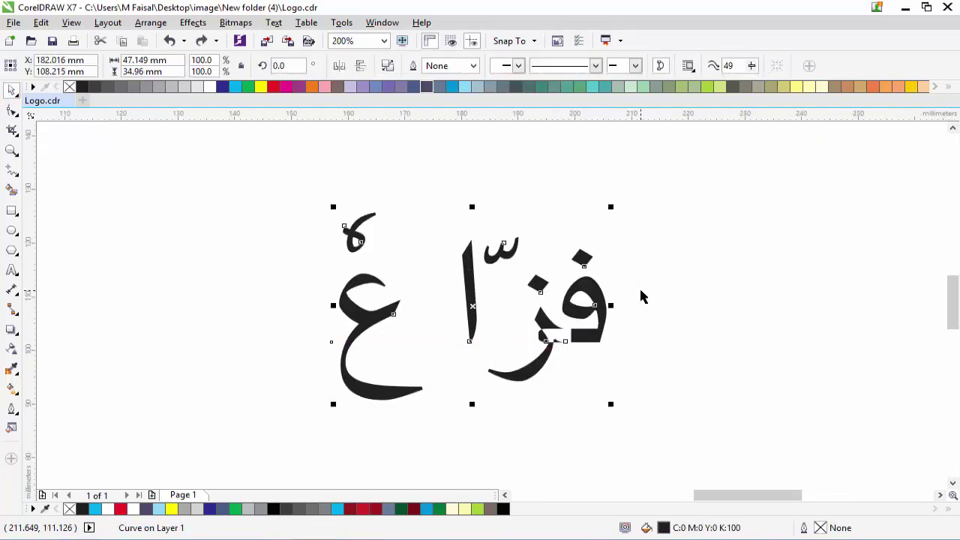
left_click(640, 286)
left_click(604, 297)
left_click(387, 66)
left_click(683, 285)
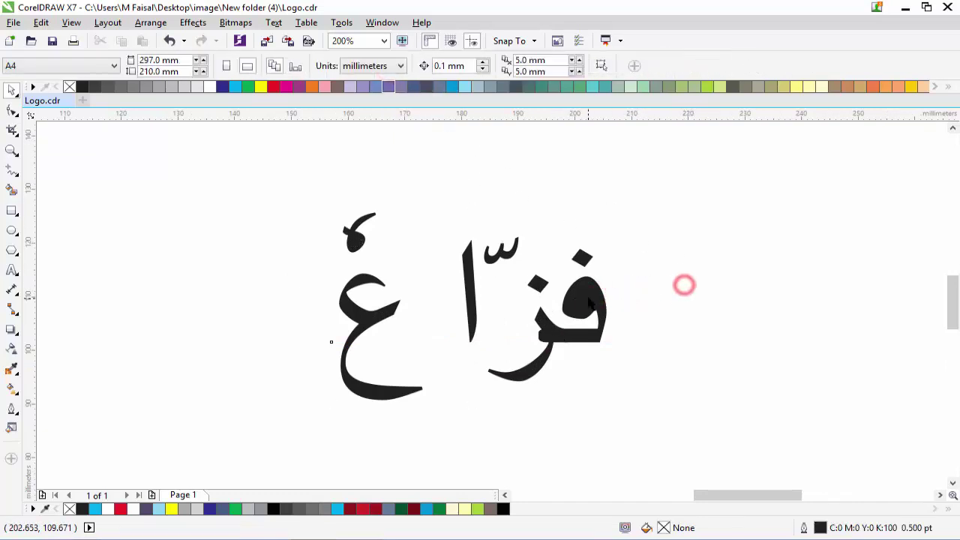
Trim the inner shape out of the loop of the ف and delete the leftover inner piece
left_click(588, 298)
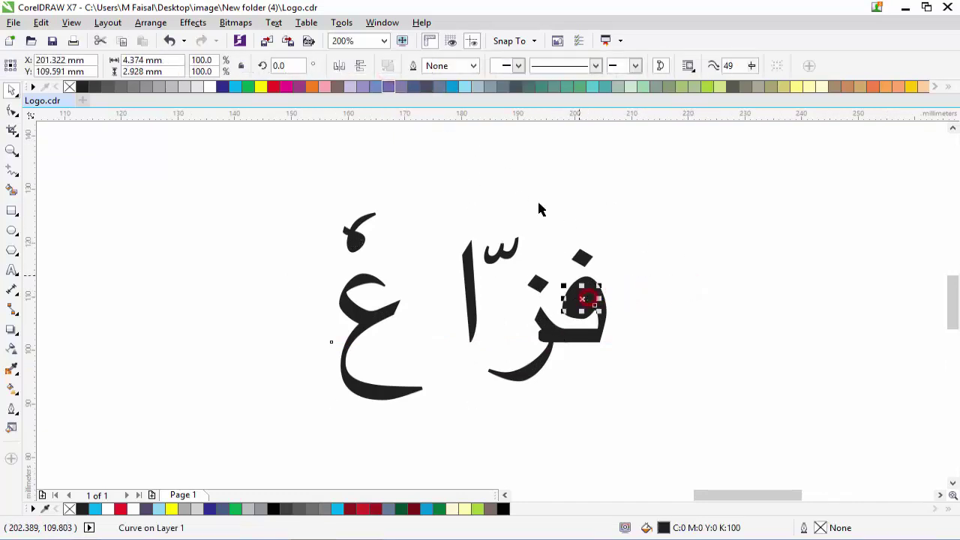
left_click(675, 270)
left_click_drag(628, 273, 537, 350)
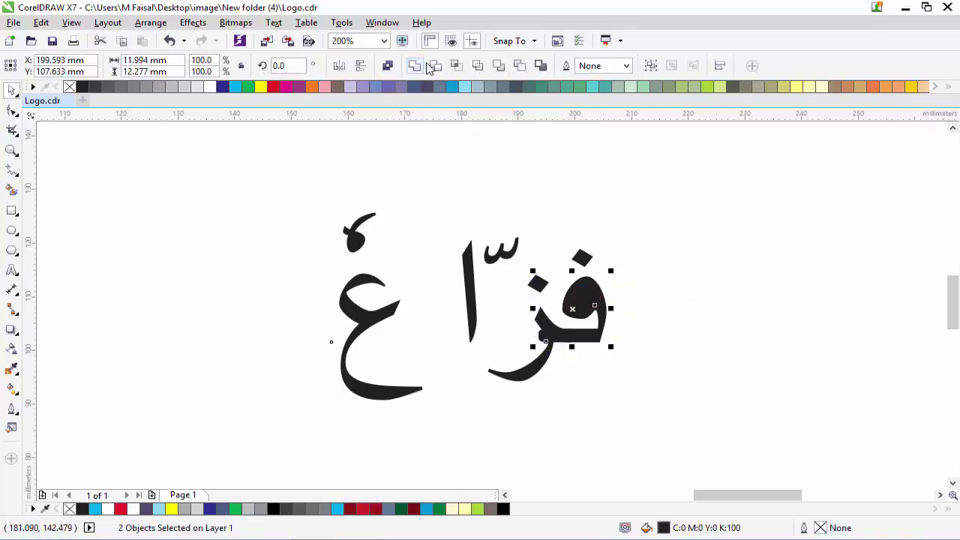
left_click(434, 66)
left_click(692, 294)
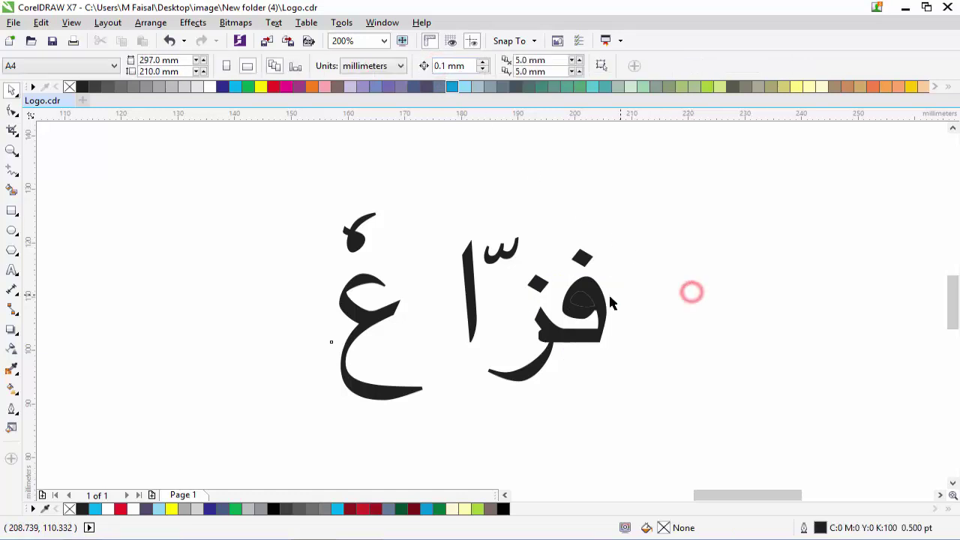
left_click(584, 301)
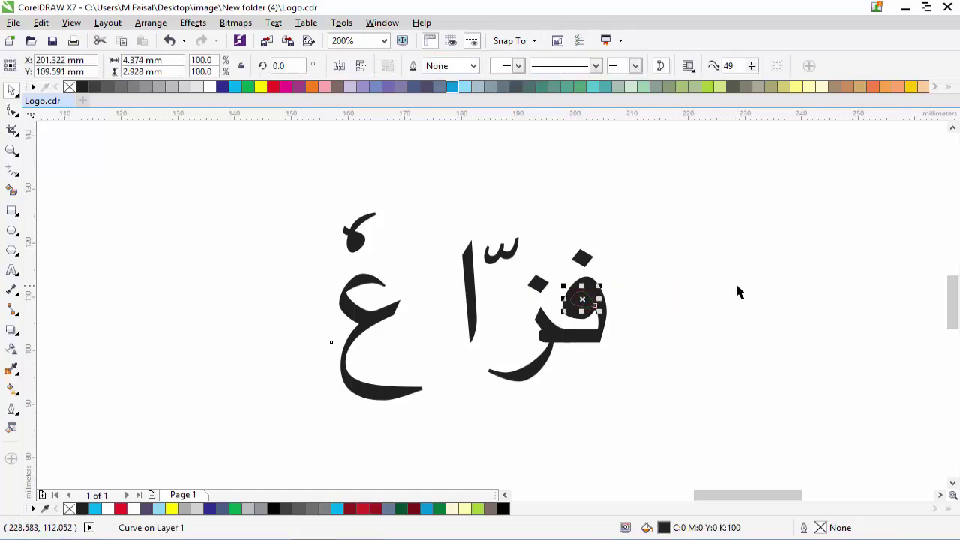
left_click(737, 291)
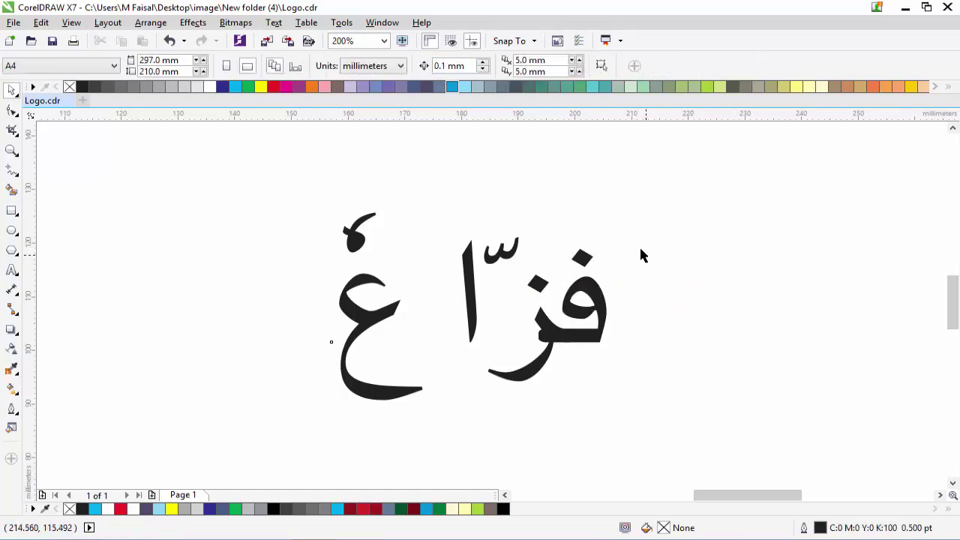
Move the ف with its dot about 49 mm to the right, away from the ز
left_click_drag(624, 240, 539, 367)
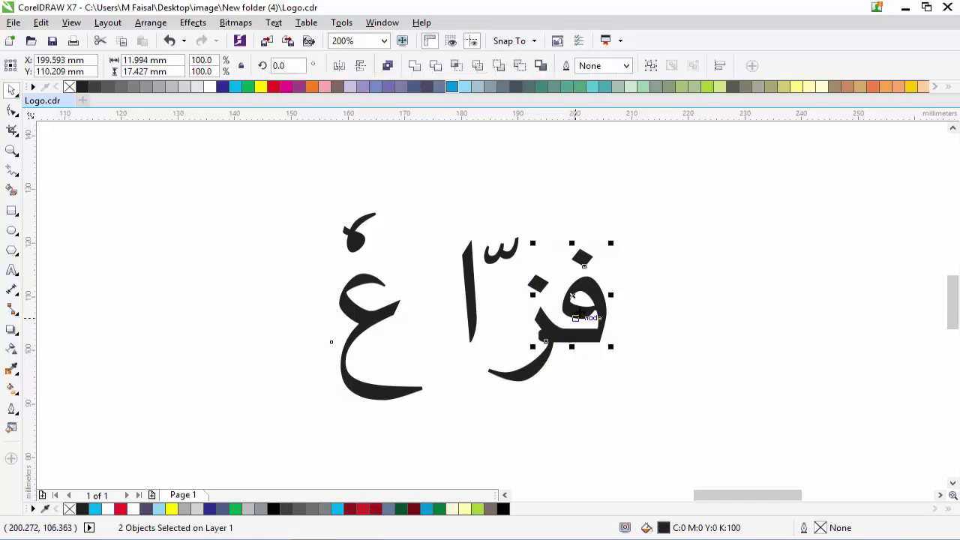
left_click_drag(581, 306, 861, 306)
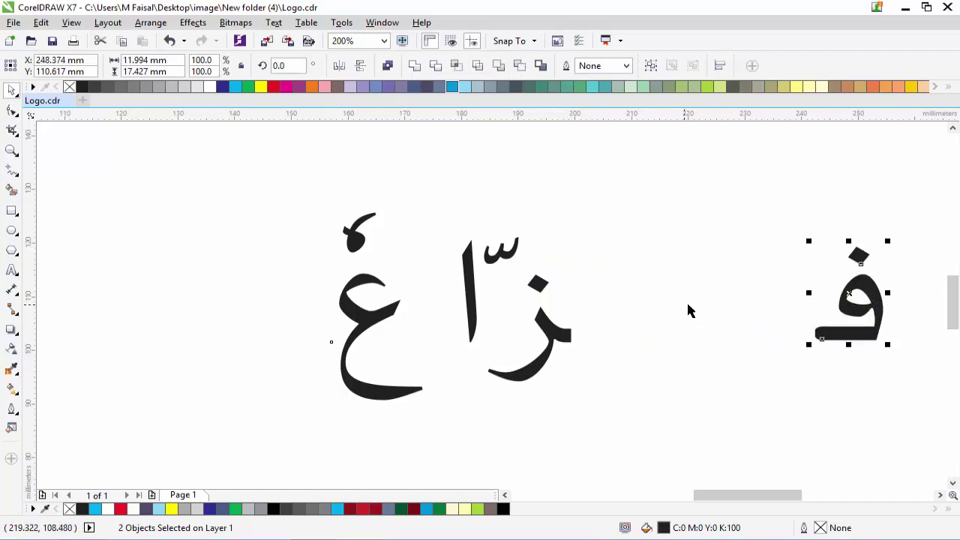
left_click(655, 300)
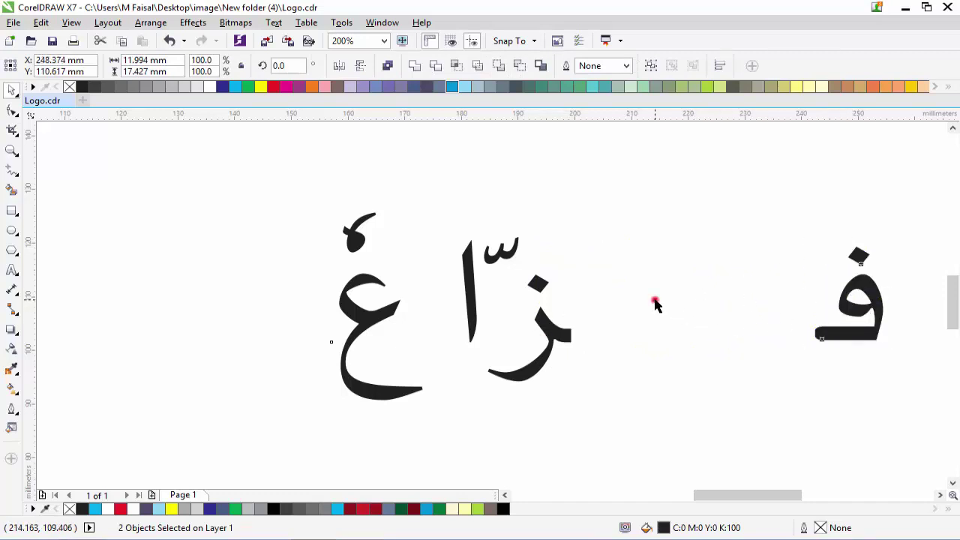
Edit the end nodes of the ز to extend its joining stroke about 36 mm to the right
left_click(571, 331)
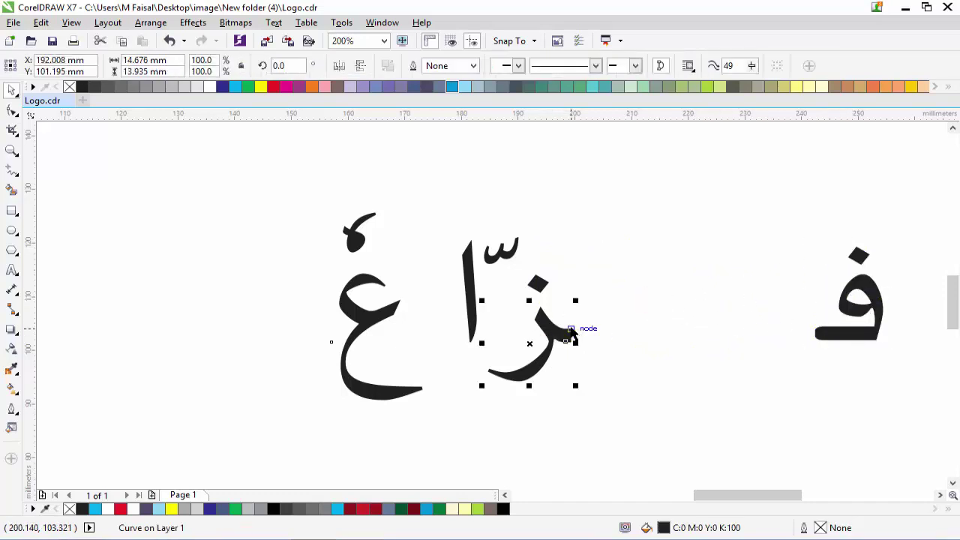
left_click(12, 111)
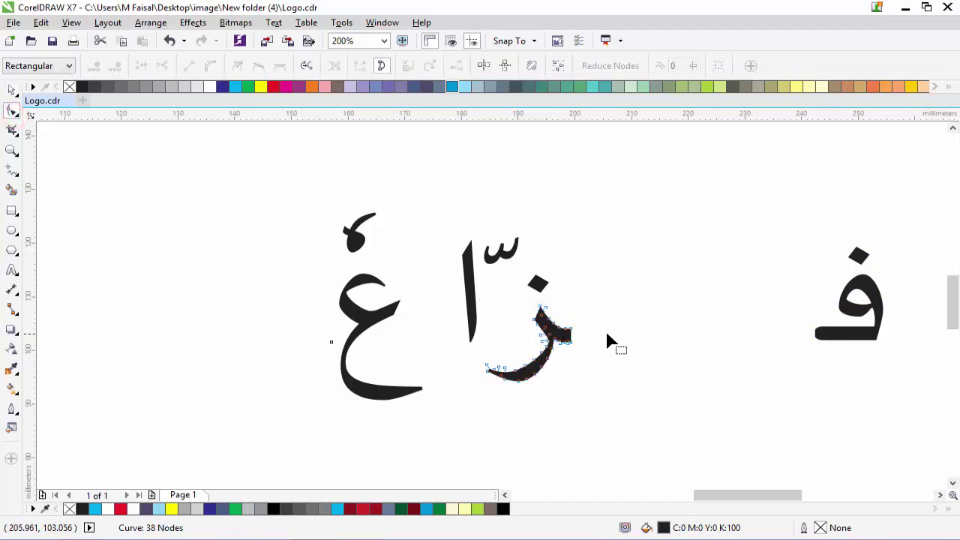
scroll(605, 328, "up", 1)
left_click_drag(495, 303, 456, 392)
scroll(527, 341, "down", 2)
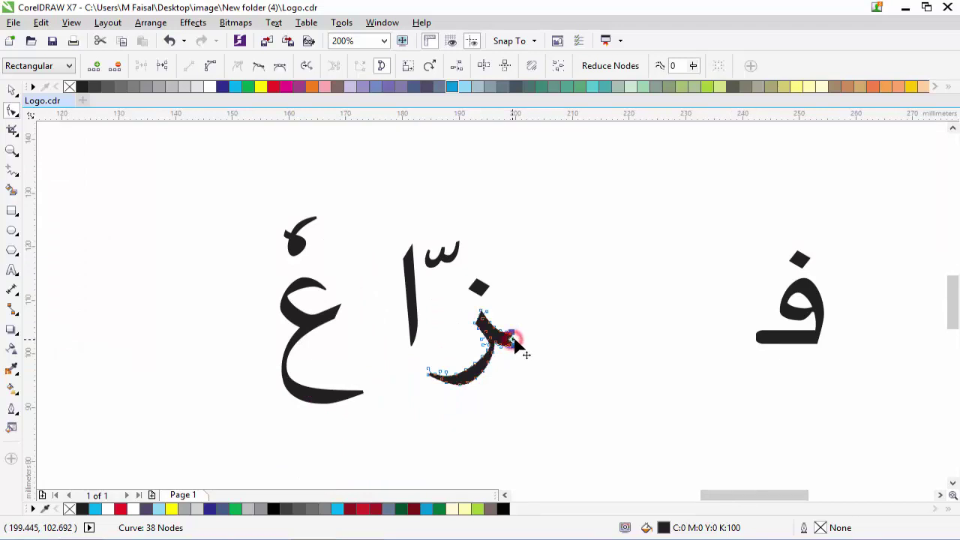
mouse_move(514, 342)
left_mouse_down()
mouse_move(733, 339)
mouse_move(714, 342)
left_mouse_up()
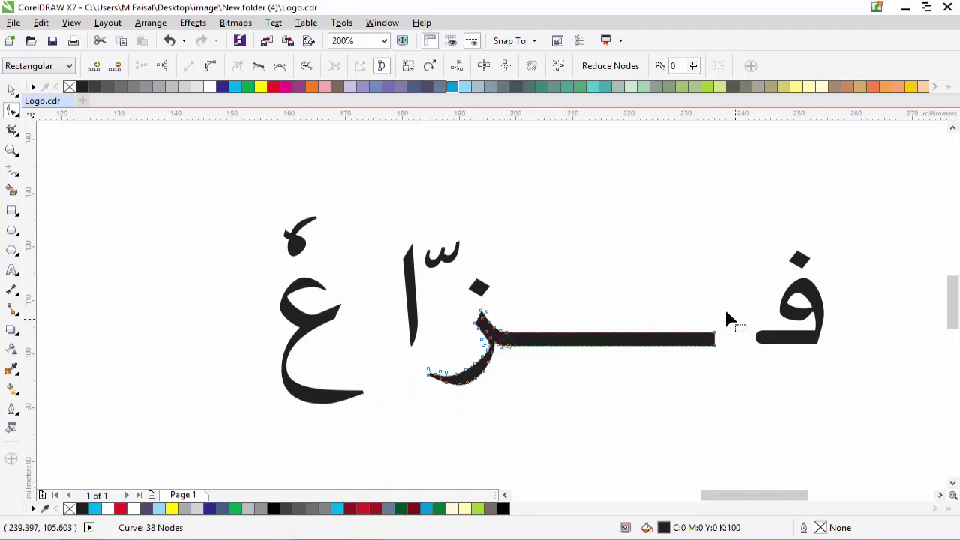
Move the ف with its dot left so its base aligns with and overlaps the extended stroke's end
scroll(789, 330, "up", 1)
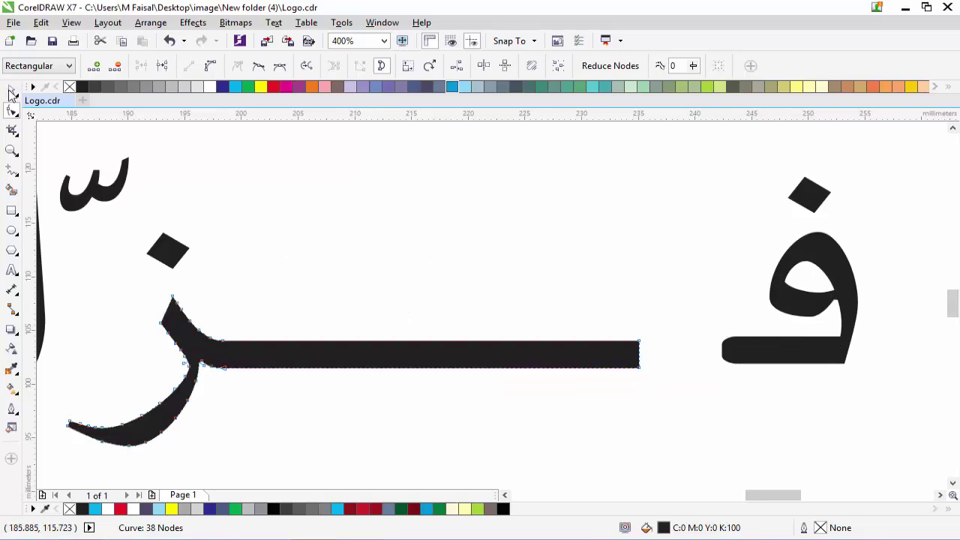
left_click(11, 91)
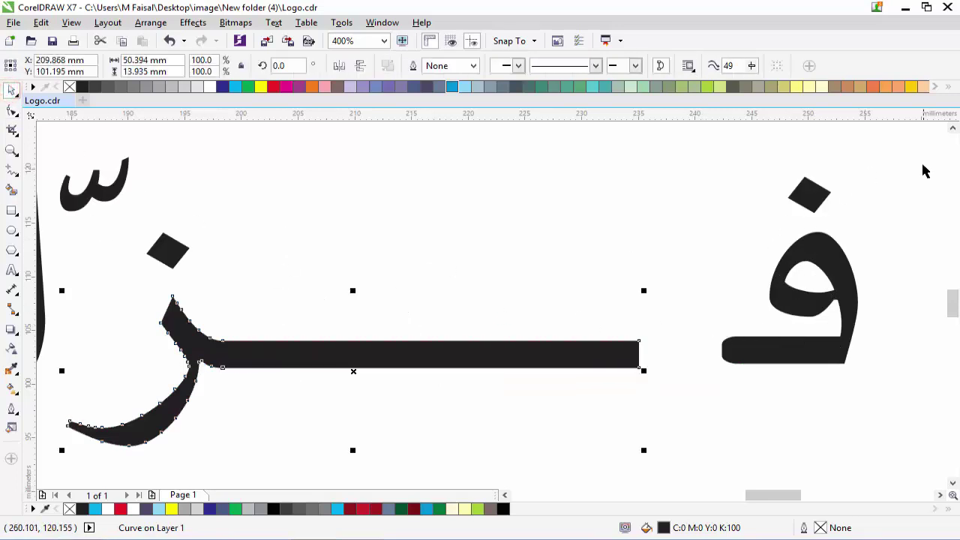
left_click_drag(910, 160, 702, 401)
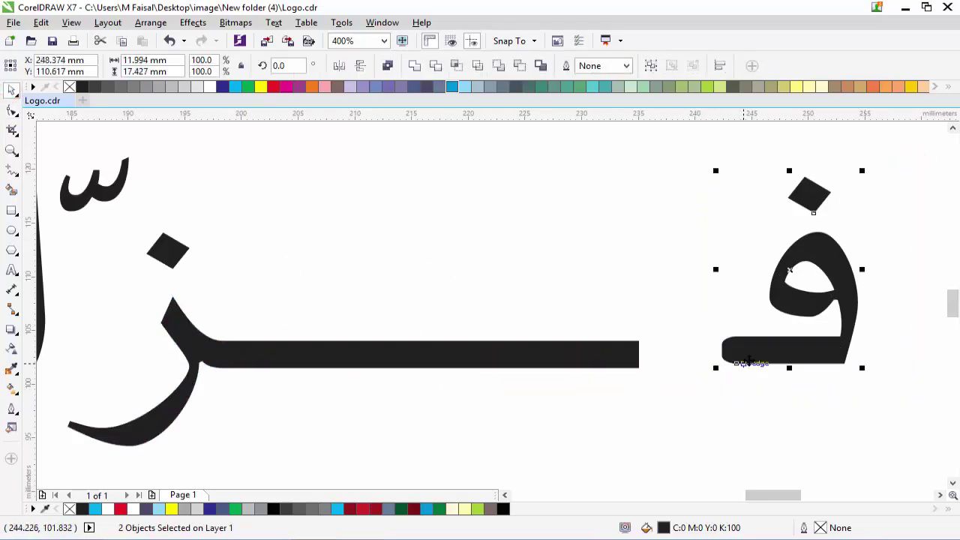
left_click_drag(752, 359, 657, 363)
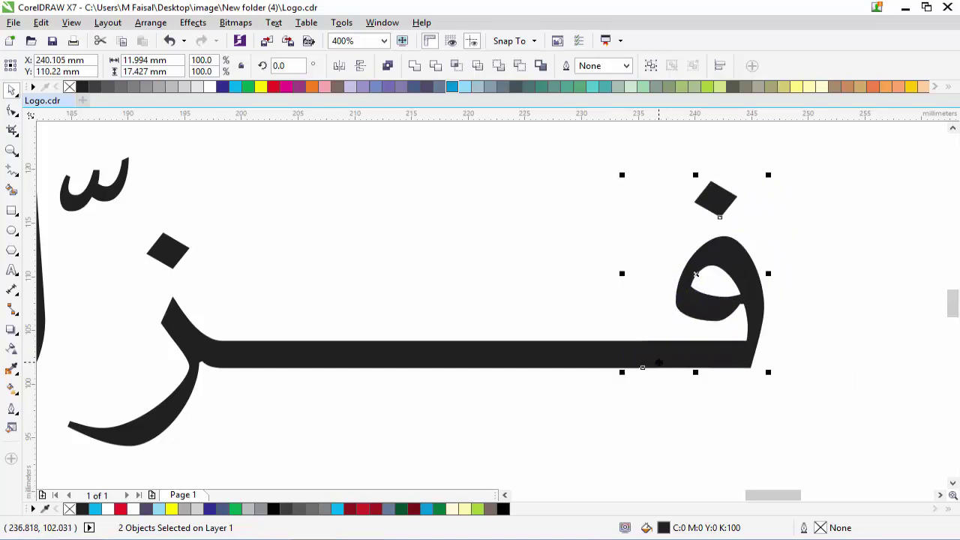
scroll(493, 383, "down", 1)
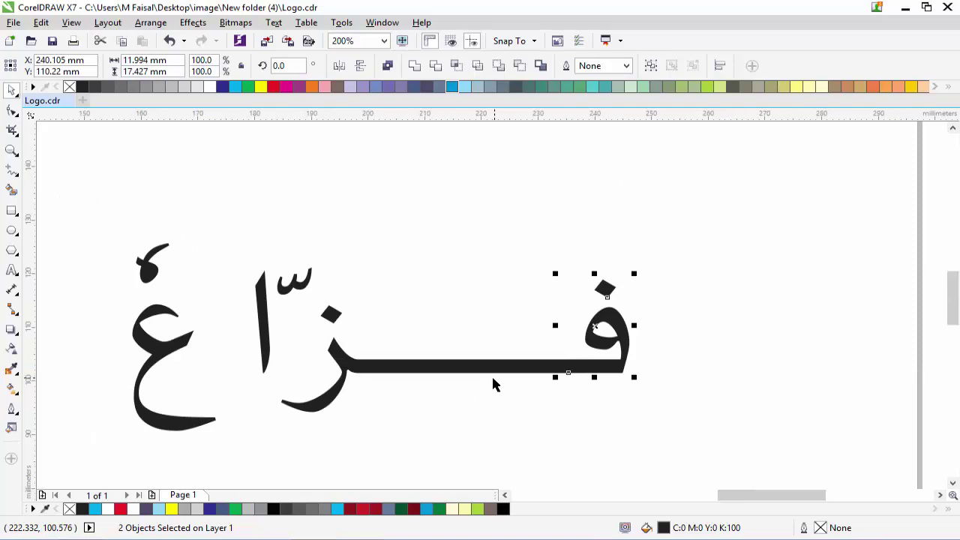
scroll(493, 384, "down", 1)
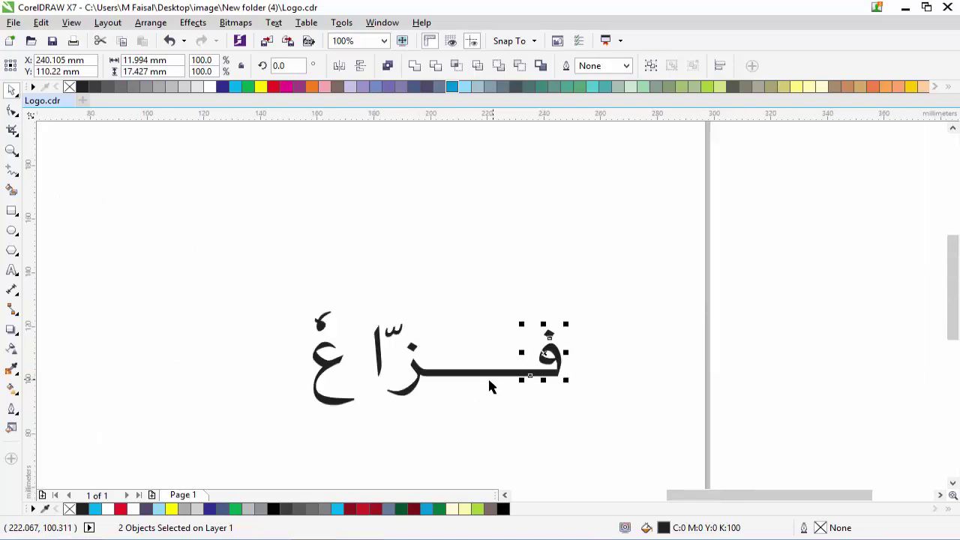
Duplicate the outer shape of the mark above the ع, place it left of the letter and rotate it about half a turn
left_click(358, 329)
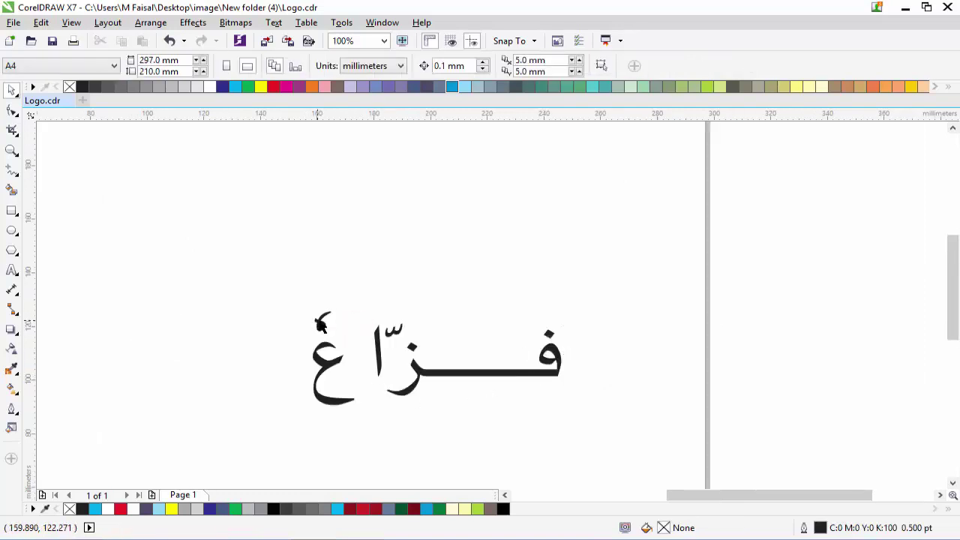
left_click(319, 324)
left_click_drag(318, 323, 276, 372)
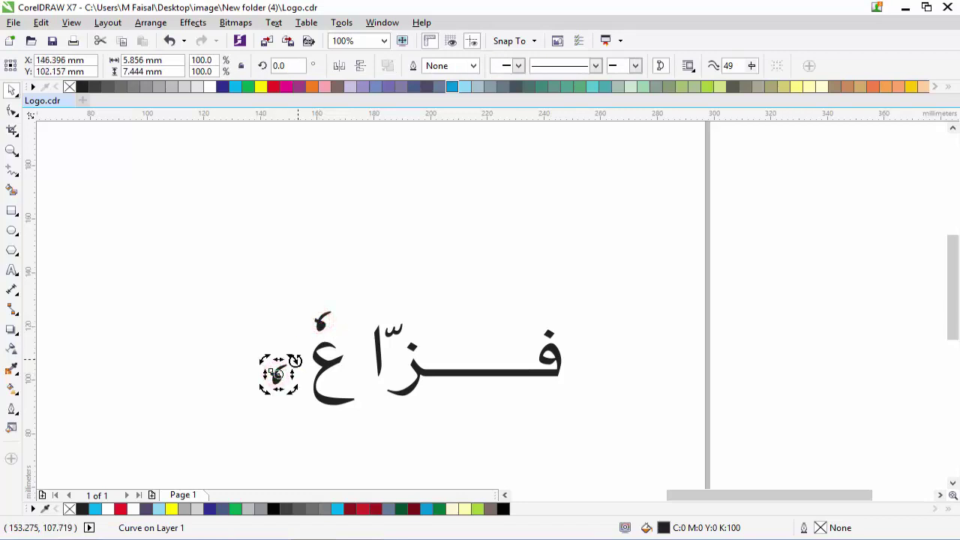
left_click_drag(291, 359, 258, 406)
left_click(243, 323)
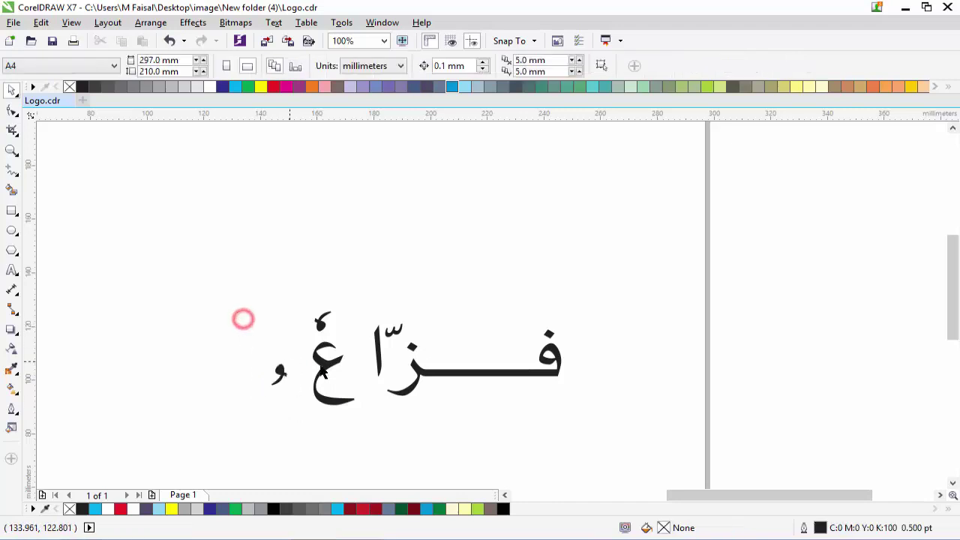
Delete both pieces of the original mark above the ع
left_click(321, 327)
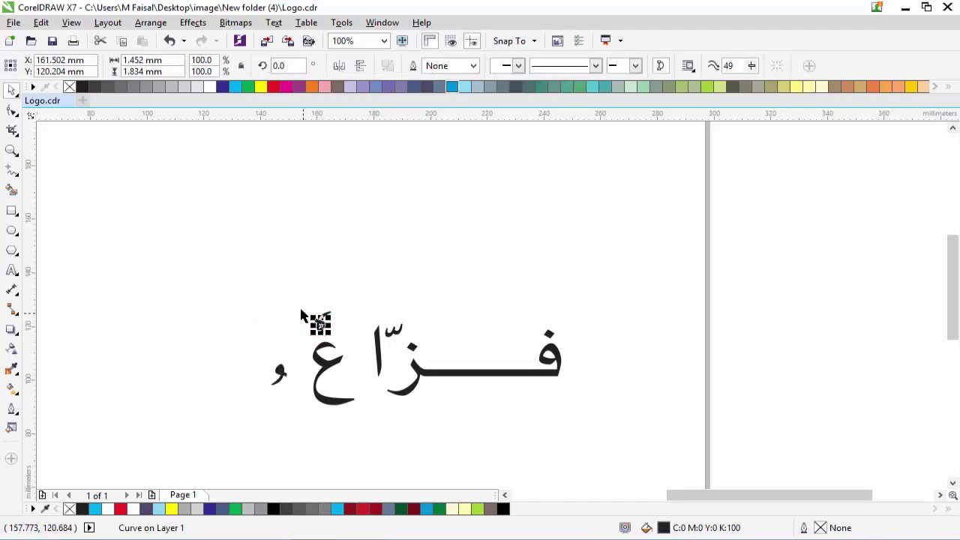
left_click_drag(303, 306, 337, 339)
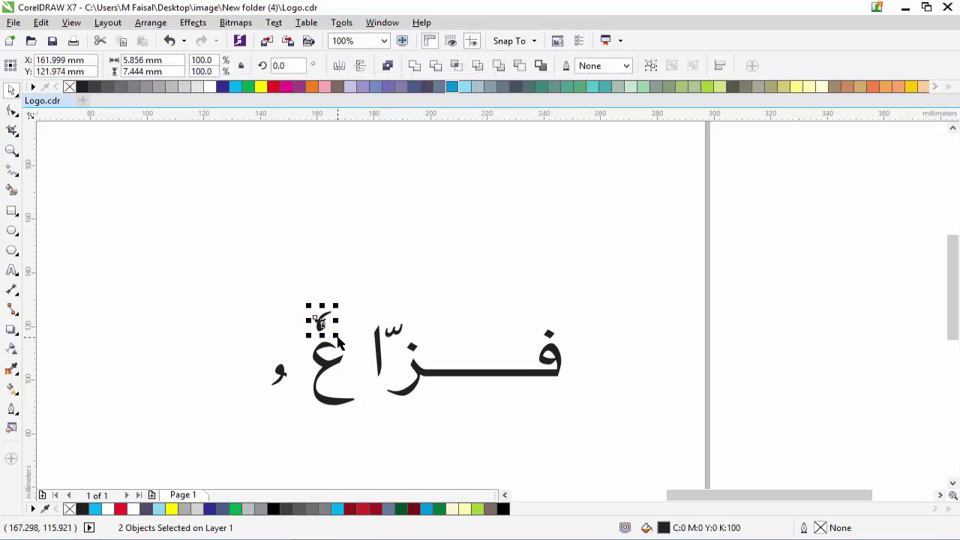
key("Escape")
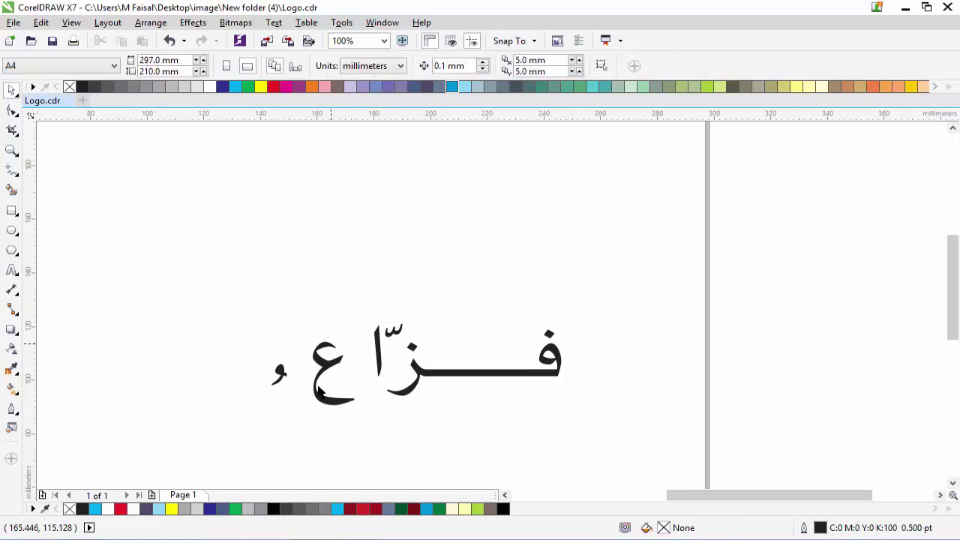
Move the ع left past the small mark and fill all the lettering with near-black #030303
left_click_drag(332, 367, 191, 361)
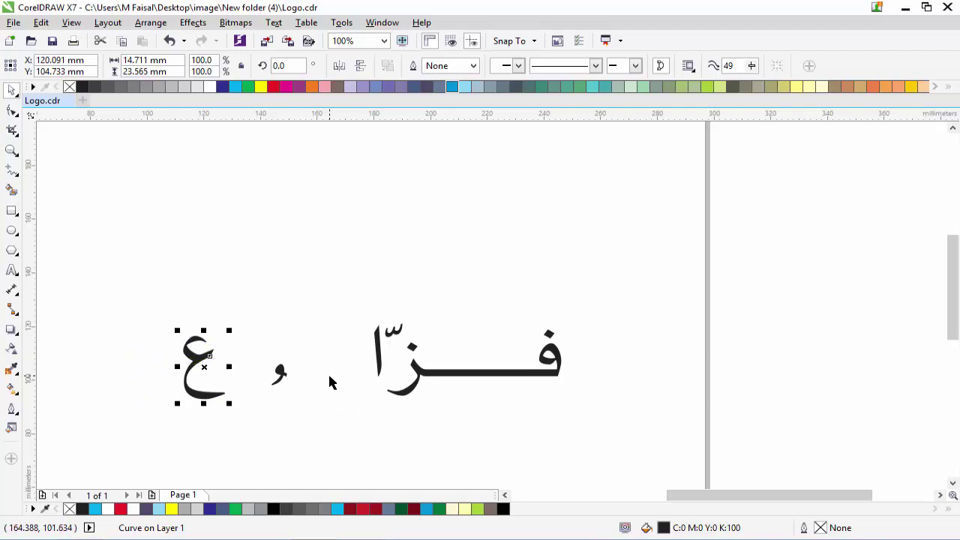
left_click_drag(124, 280, 583, 444)
left_click(501, 510)
left_click(443, 455)
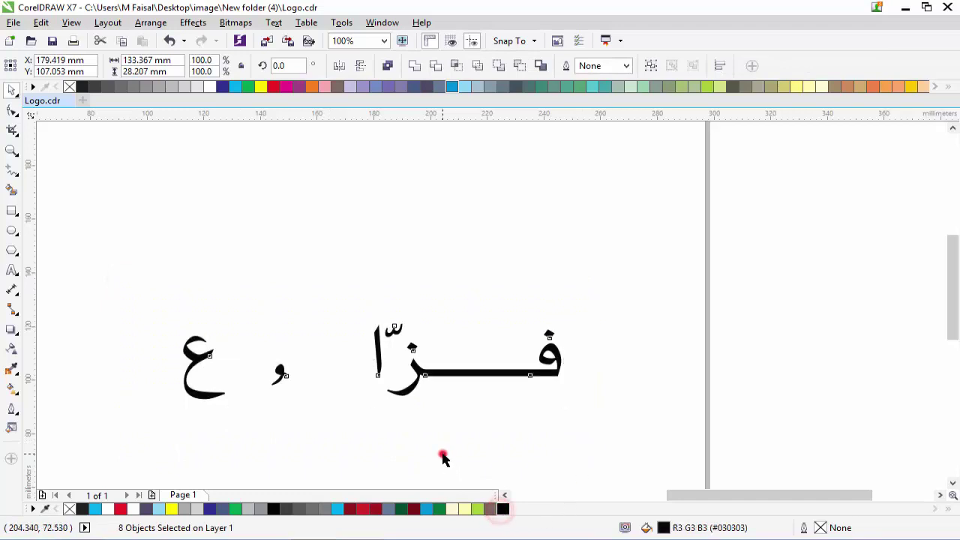
Move all the lettering except the ع about 91 mm to the right, partly off the page
scroll(270, 426, "down", 2)
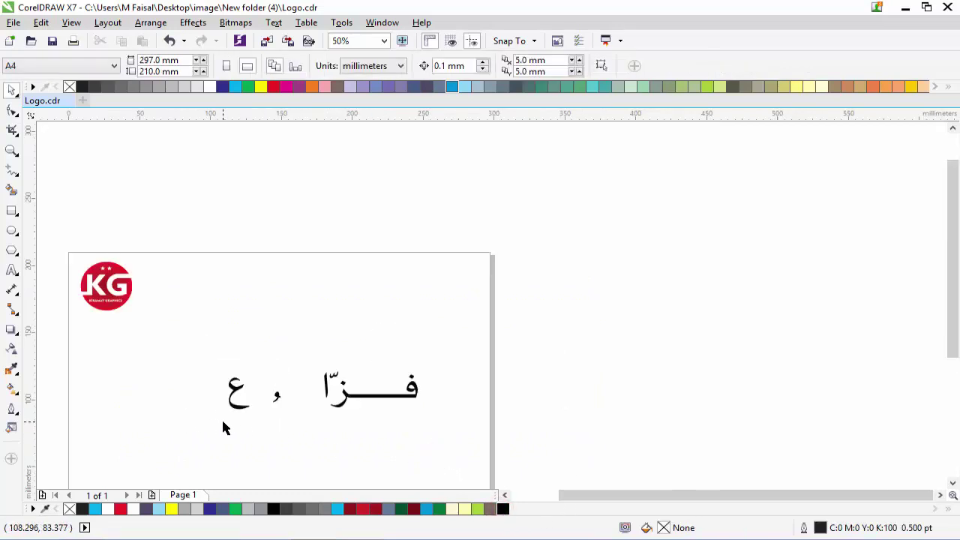
left_click_drag(259, 342, 439, 434)
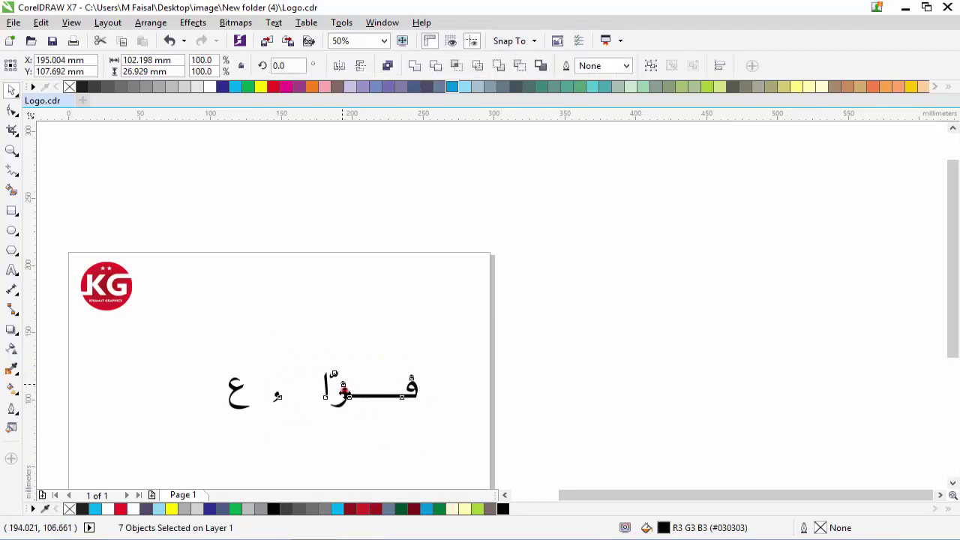
left_click_drag(343, 388, 474, 391)
Enlarge the ع proportionally to about 45 × 73 mm and place it just left of the small mark
left_click_drag(209, 357, 264, 437)
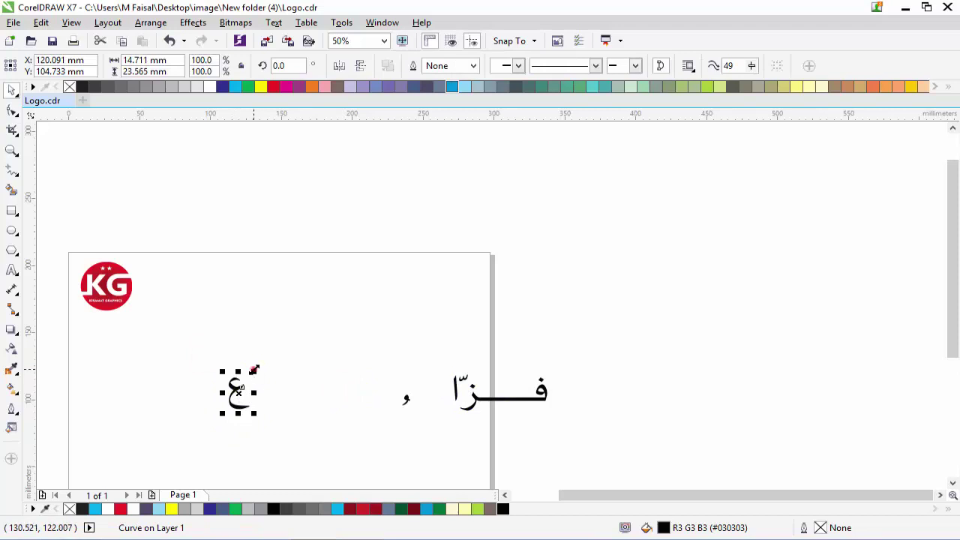
left_click_drag(254, 370, 296, 336)
left_click_drag(231, 381, 343, 375)
left_click(264, 381)
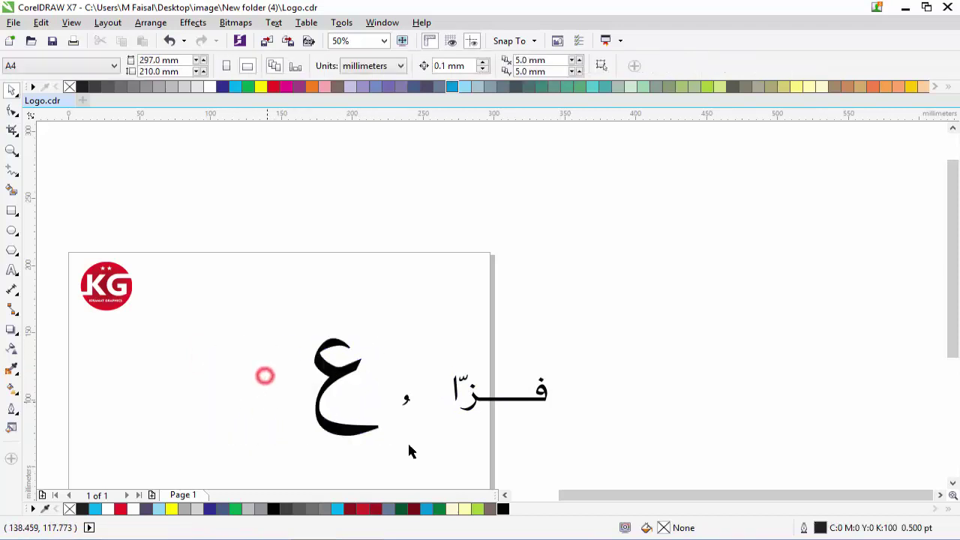
Remove the enlarged ع's fill and rework it as a slimmer 0.5 pt outline about 55 × 85 mm
left_click(505, 495)
left_click(505, 495)
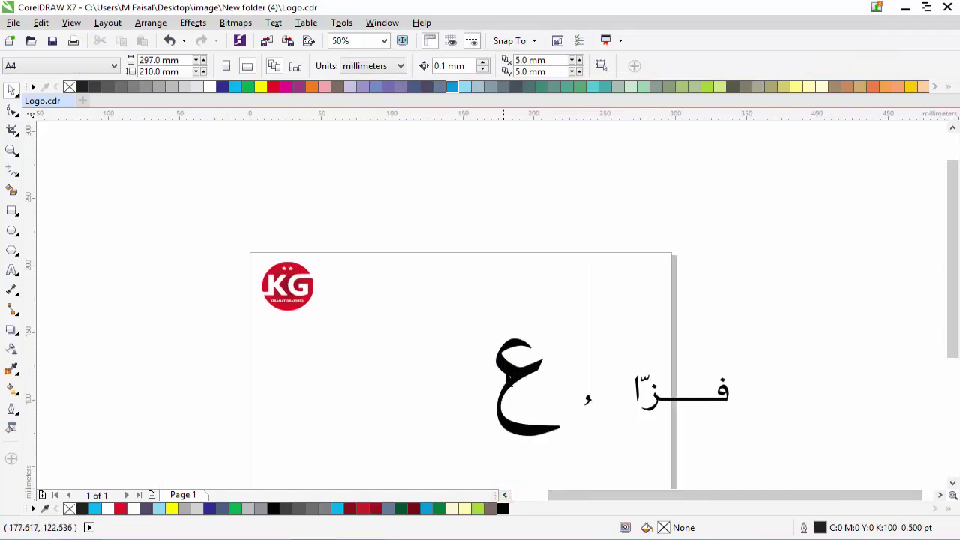
left_click(507, 373)
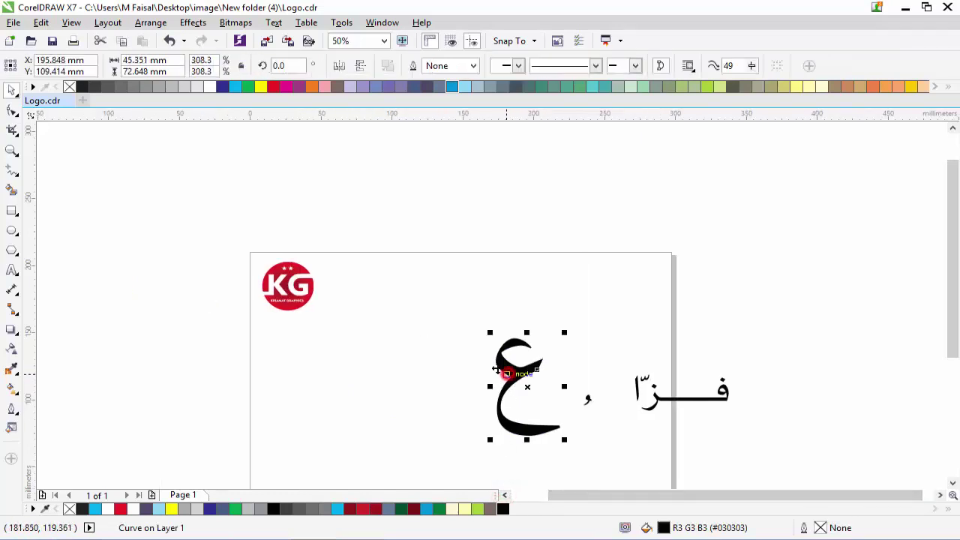
left_click(69, 87)
left_click(558, 328)
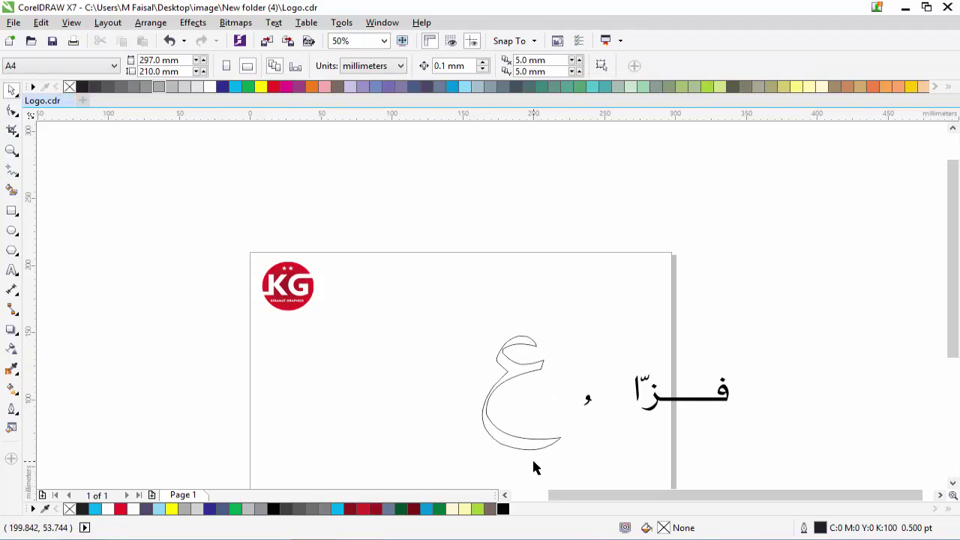
Give the outlined ع a linear fountain fill with a green start colour, C100 M0 Y100 K0
scroll(533, 465, "up", 1)
scroll(533, 465, "down", 1)
left_click(507, 371)
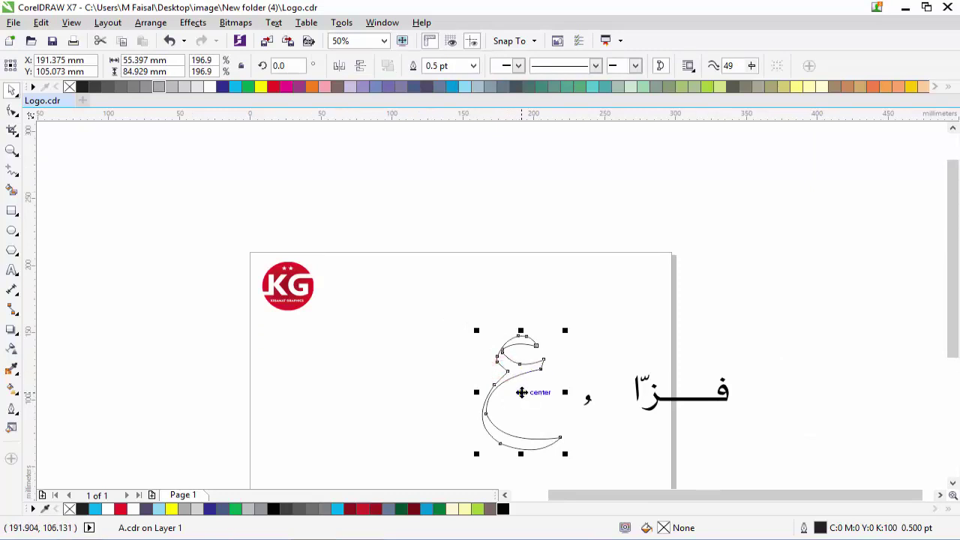
left_click_drag(523, 395, 523, 393)
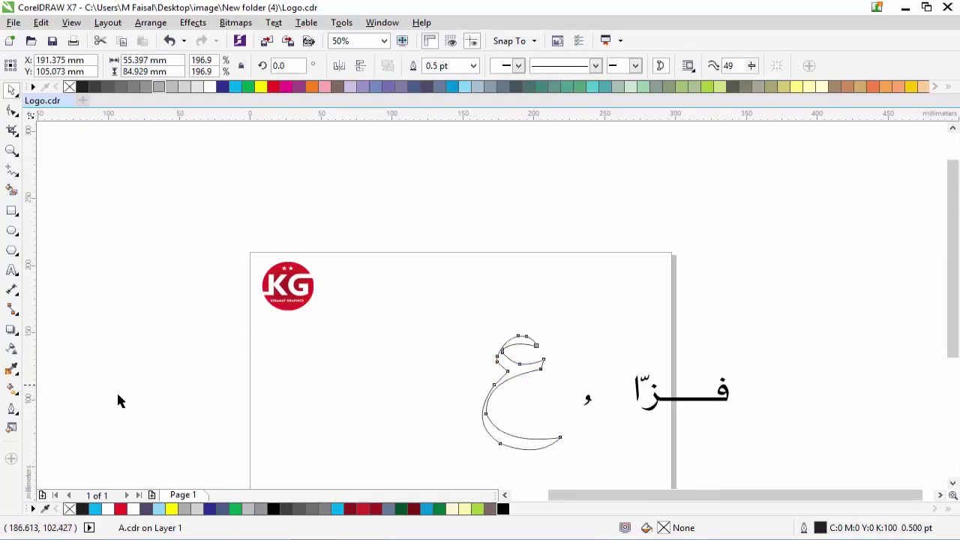
double_click(10, 429)
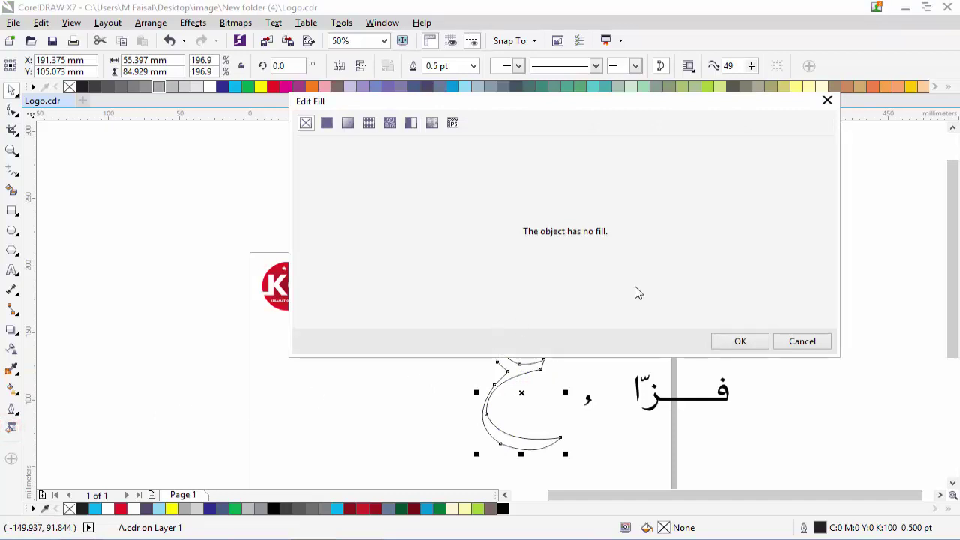
left_click(347, 125)
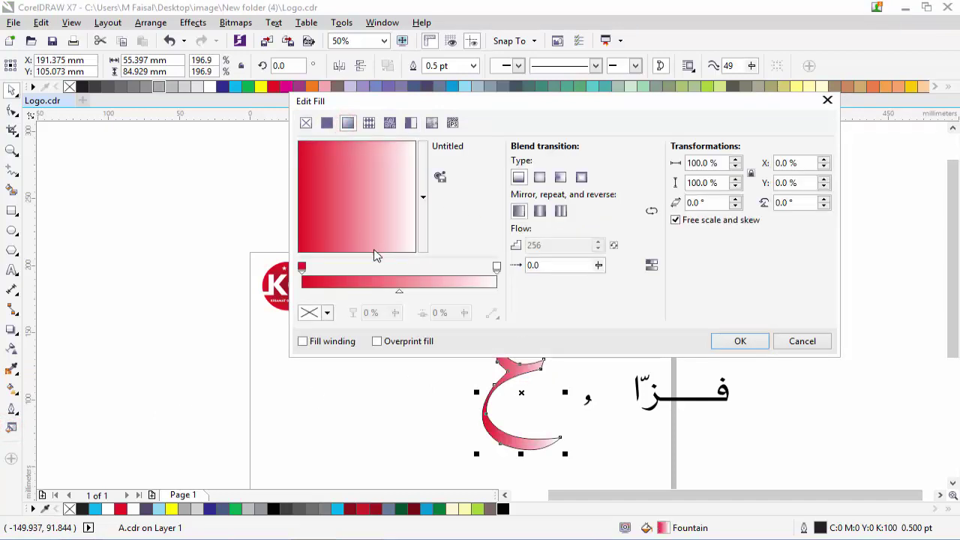
left_click(302, 268)
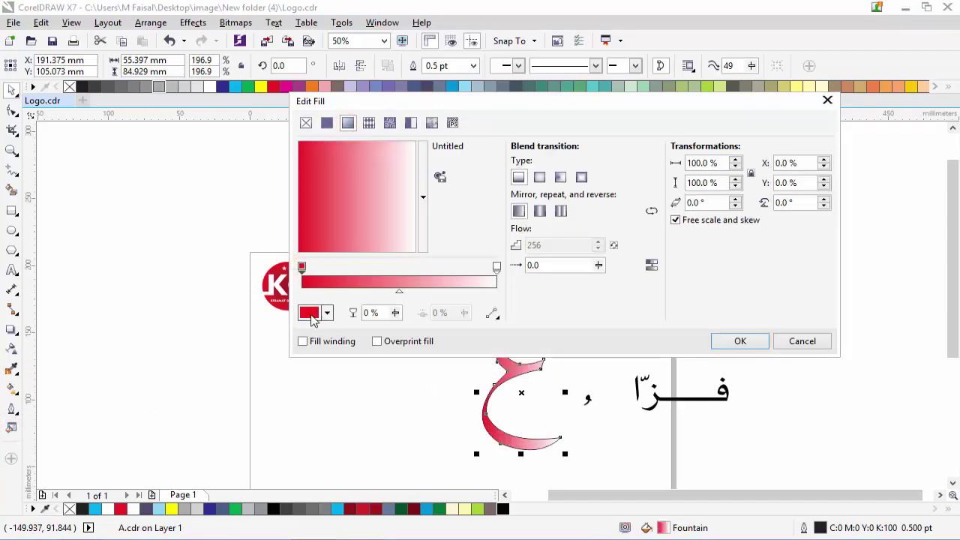
left_click(315, 313)
left_click(359, 344)
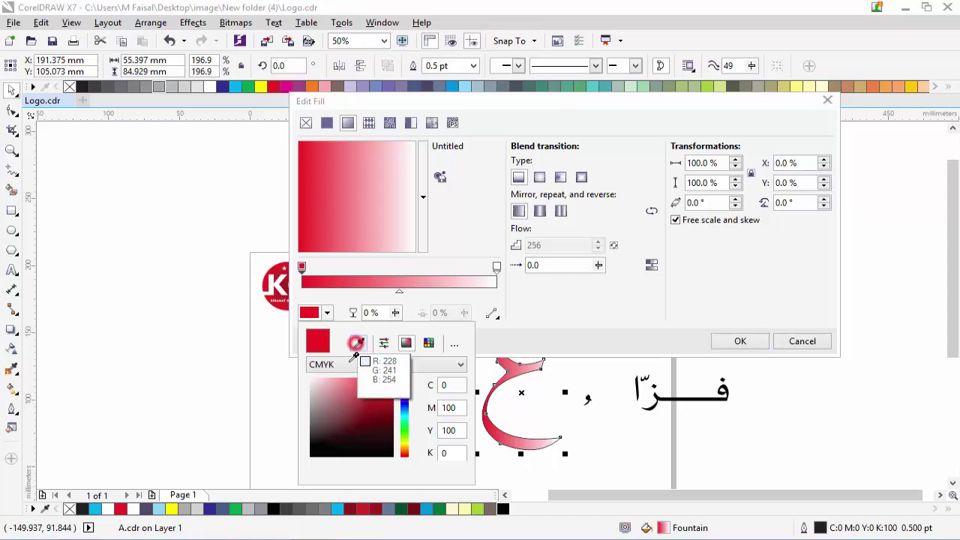
left_click(243, 508)
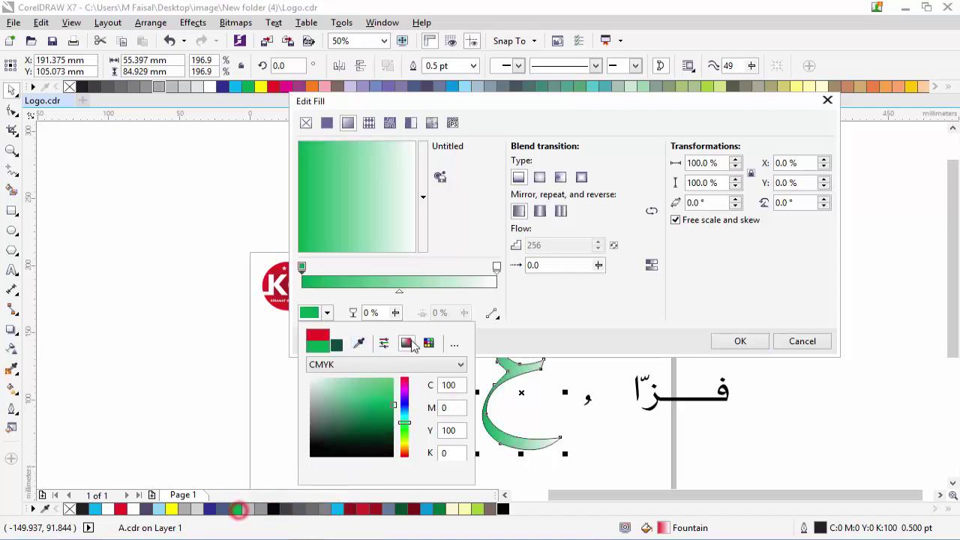
Set the end colour of the ع's fountain fill to near-black #030303 and apply the fill
left_click(496, 267)
left_click(496, 267)
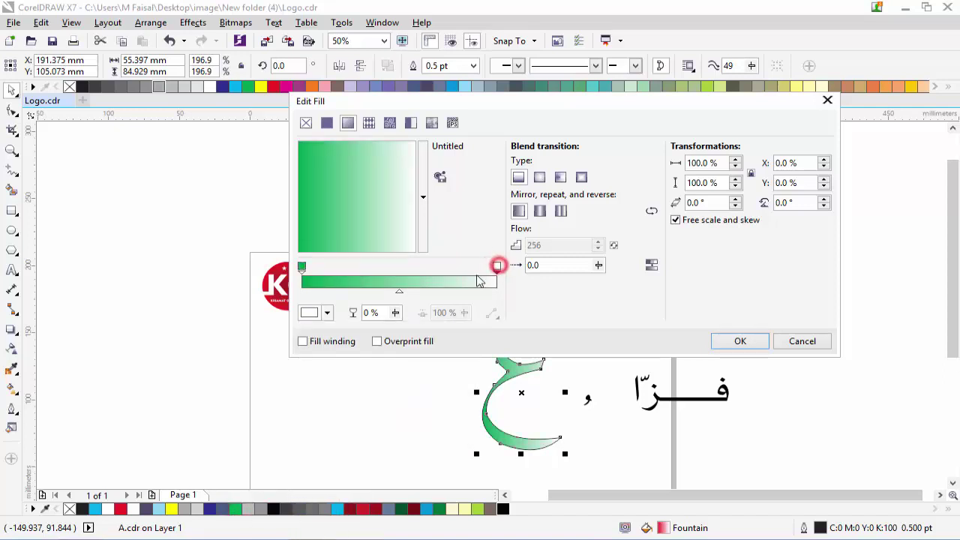
left_click(309, 313)
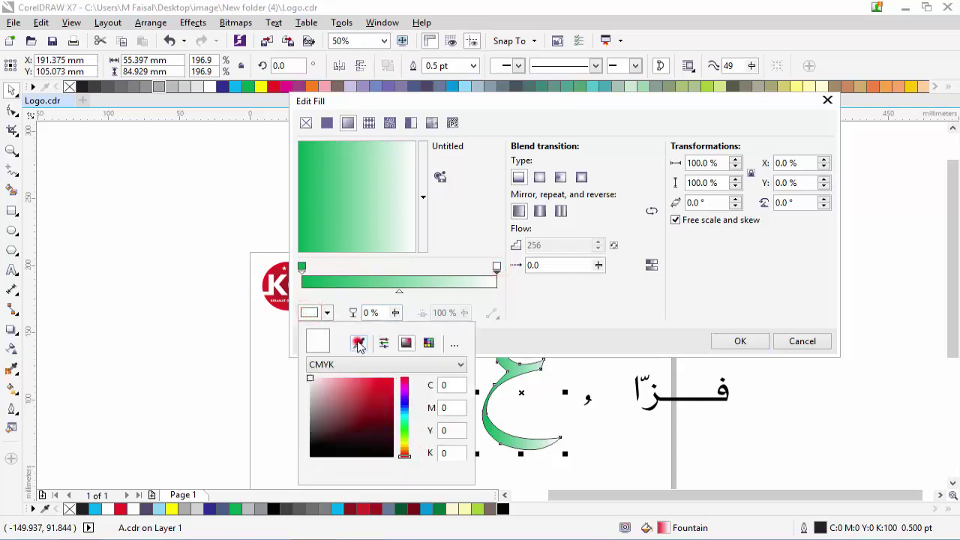
left_click(359, 343)
left_click(502, 509)
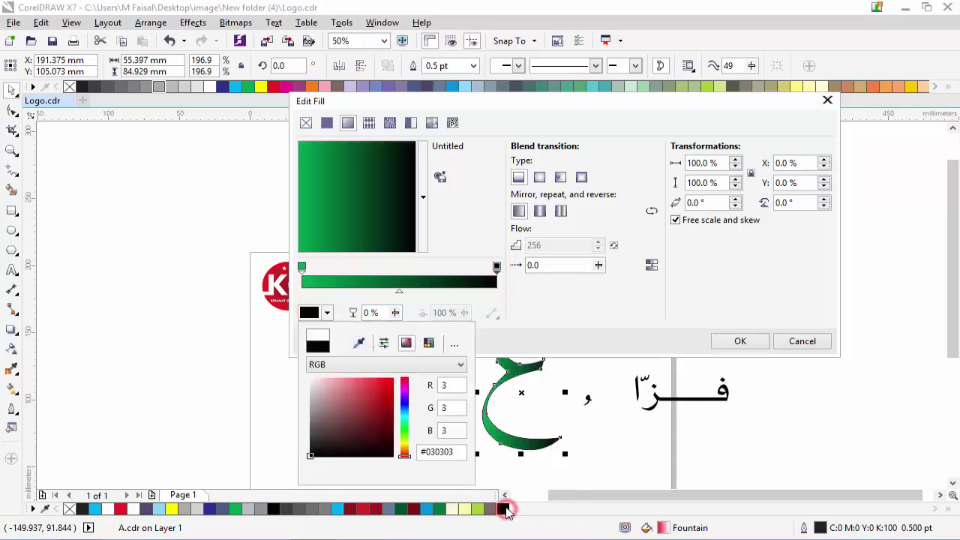
left_click(742, 342)
left_click(741, 341)
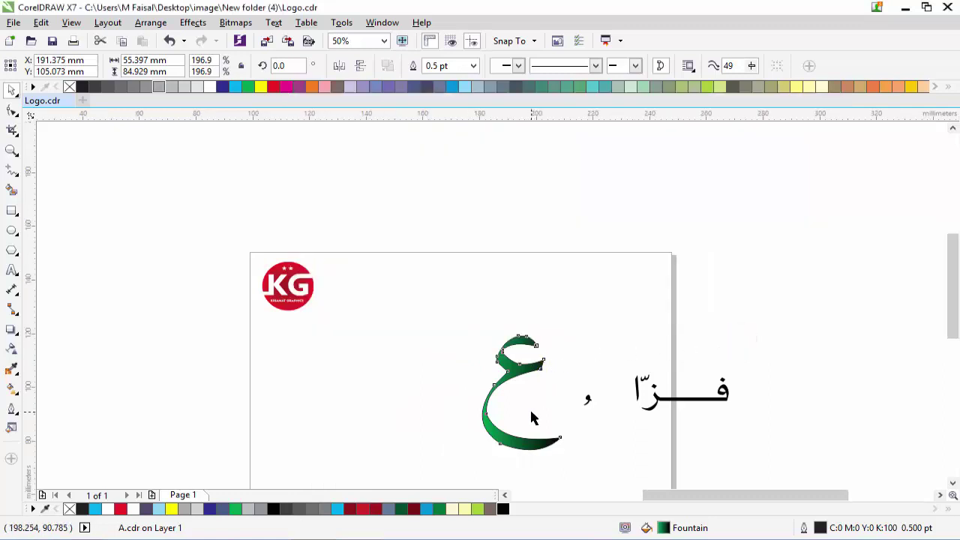
Duplicate the green ع, mirror the copy horizontally and place it about 38 mm to the left so the two letters interlace
scroll(531, 418, "up", 2)
key("ctrl+d")
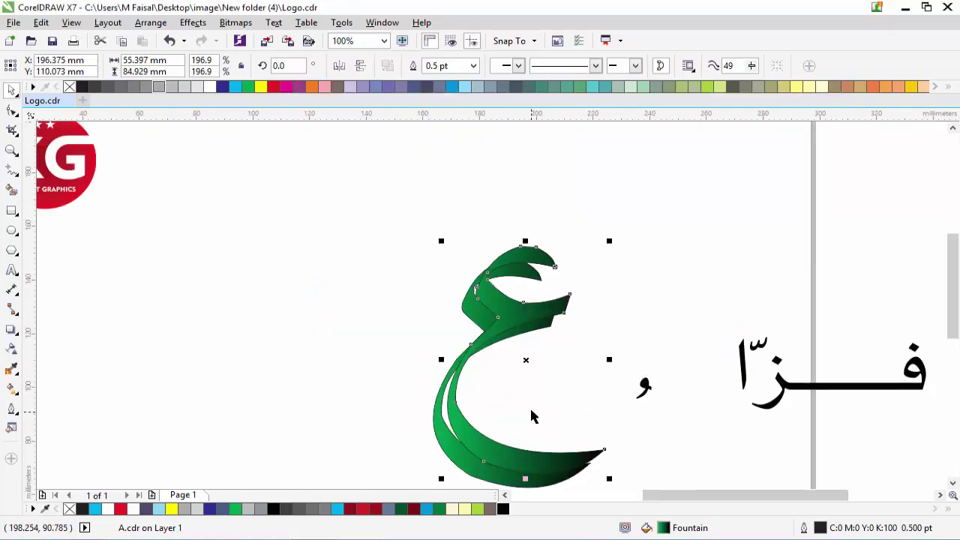
left_click_drag(511, 316, 498, 329)
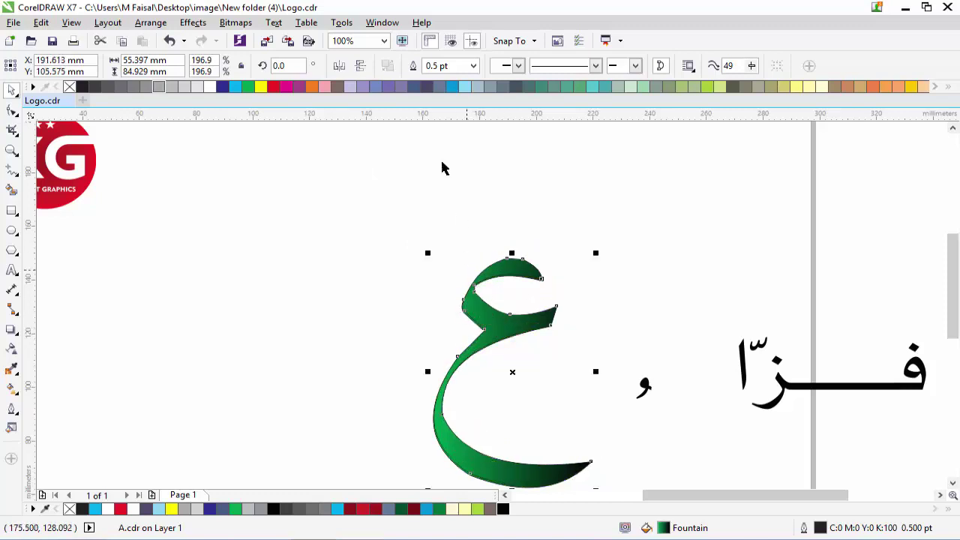
left_click(341, 66)
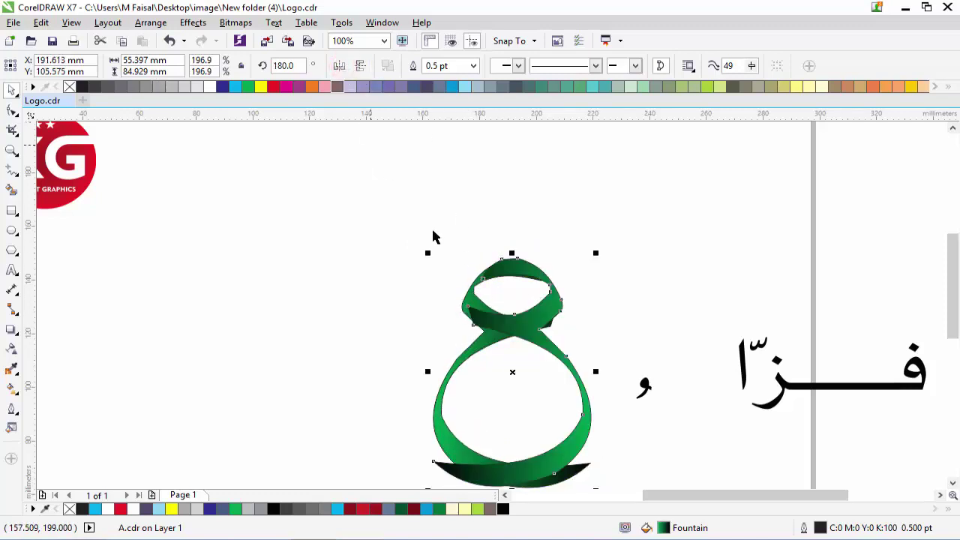
left_click_drag(510, 373, 405, 375)
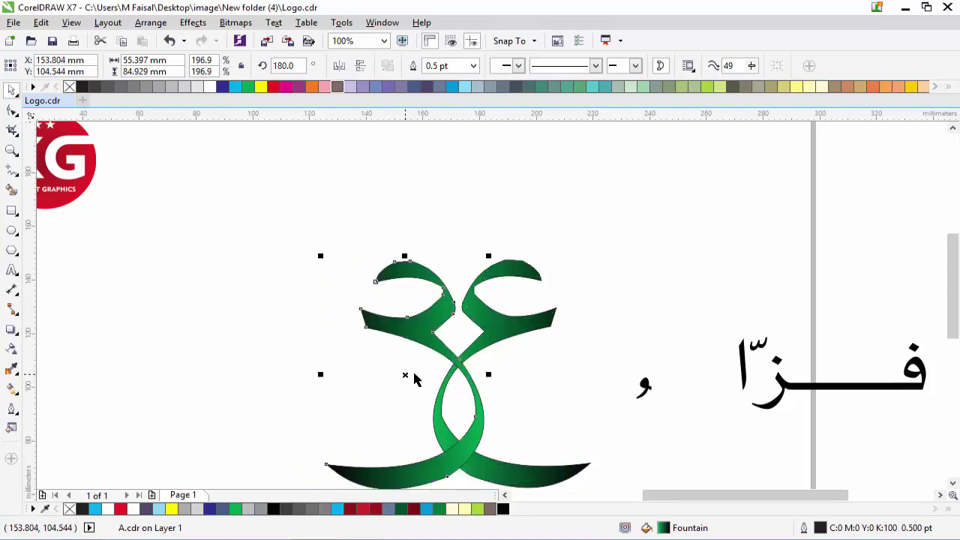
Change the green start colour of the mirrored ع's fountain fill to red, keeping the black end
double_click(10, 430)
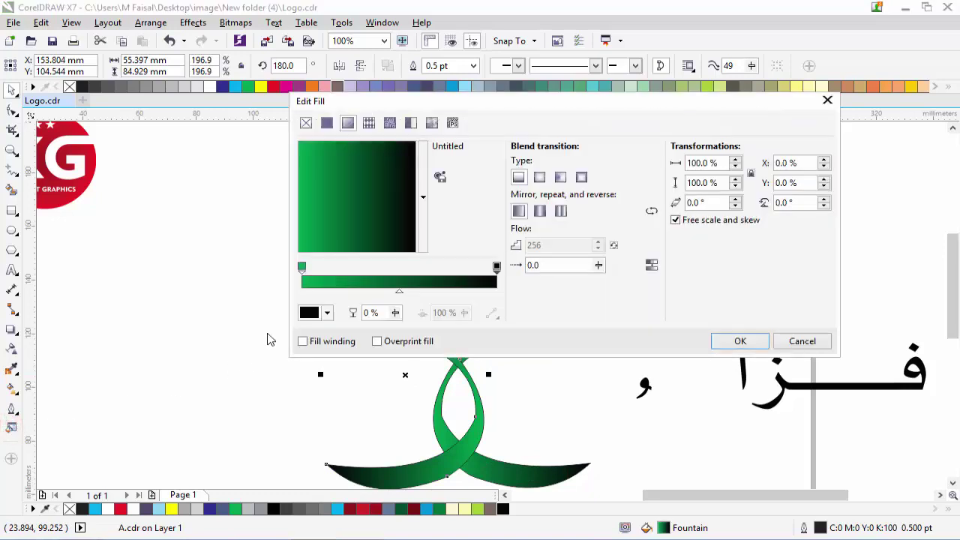
left_click(301, 267)
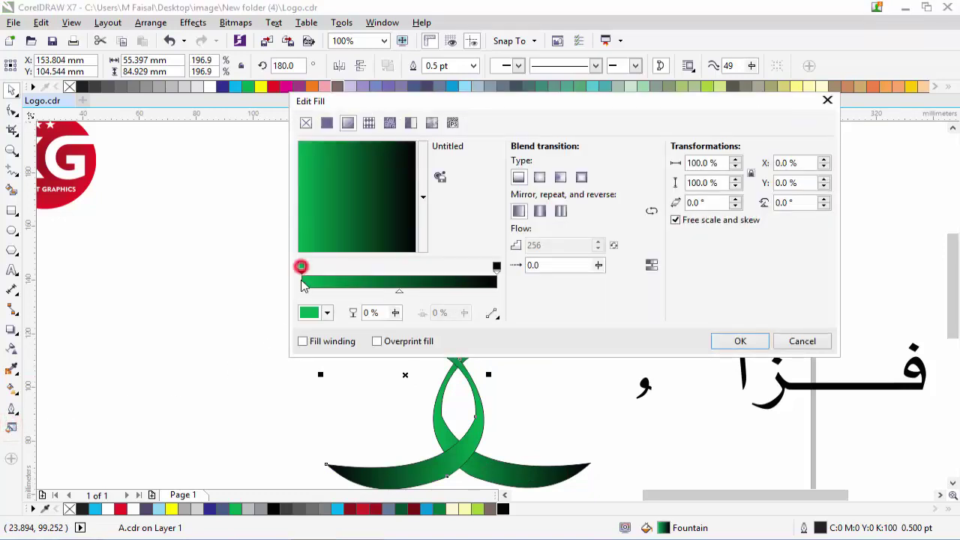
left_click(309, 312)
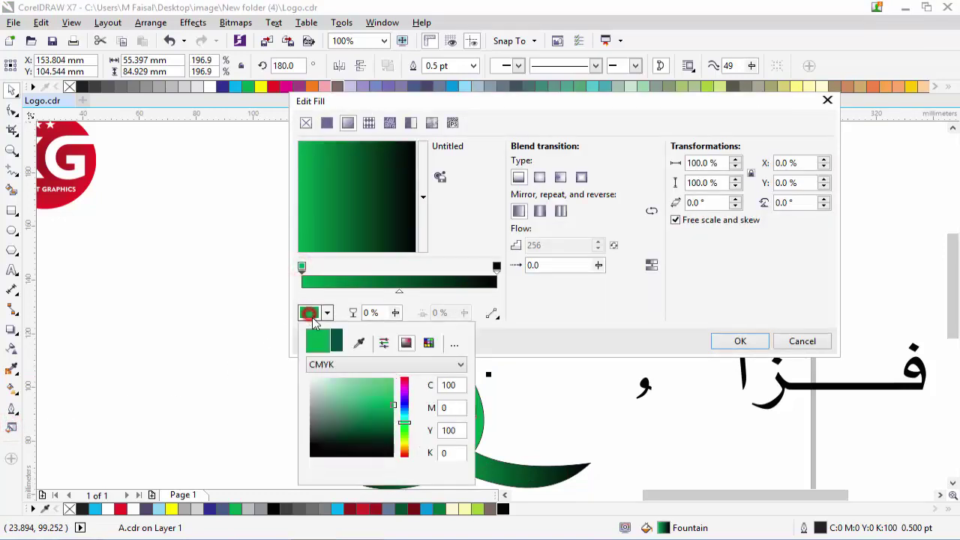
left_click(358, 343)
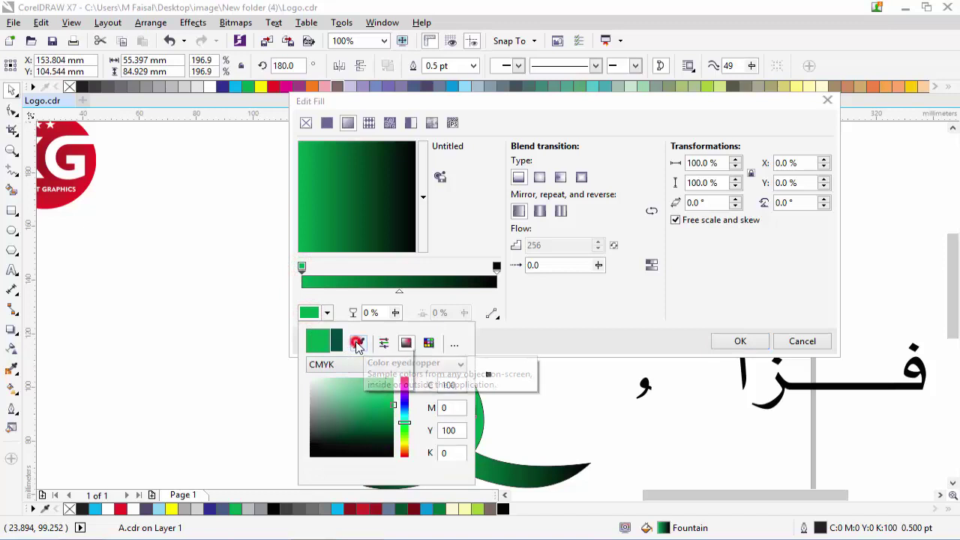
left_click(276, 86)
left_click(718, 342)
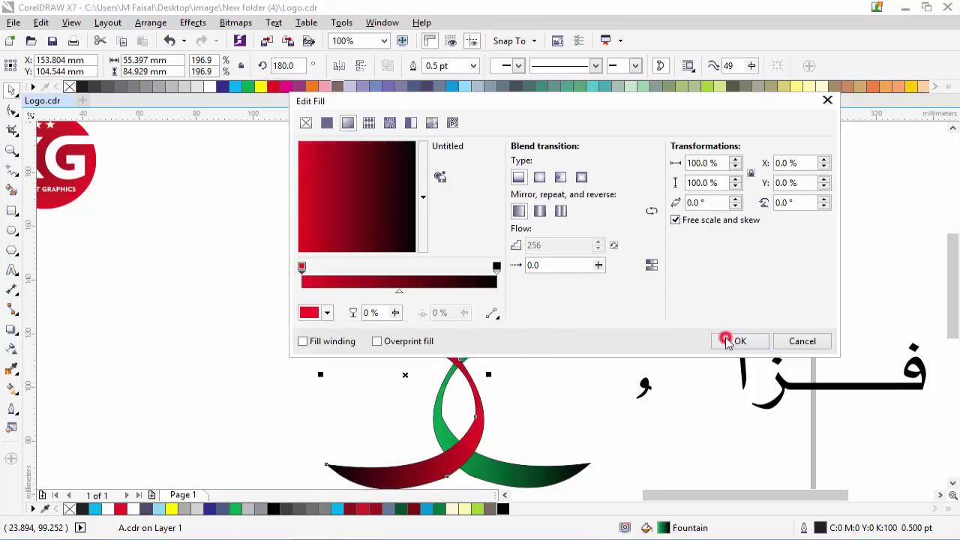
left_click(725, 341)
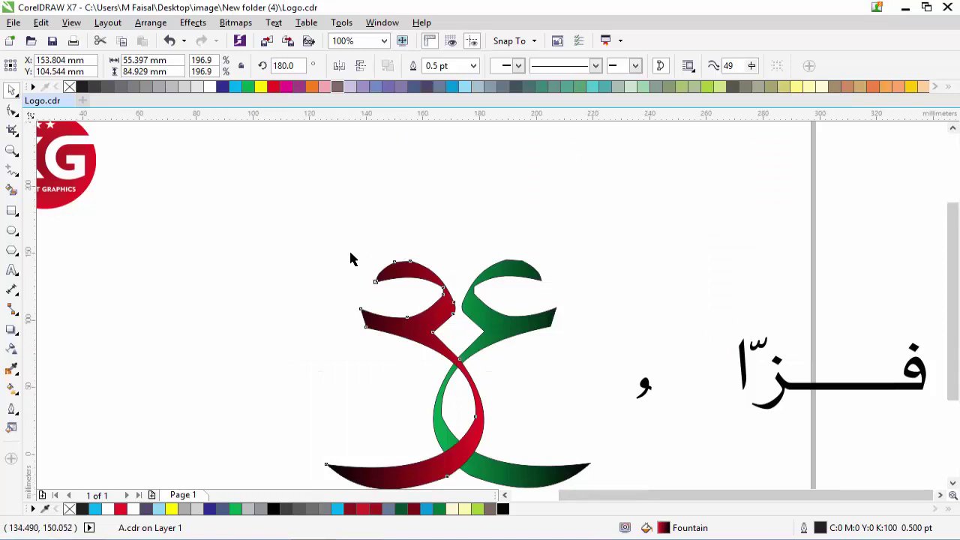
Give both interlaced ع shapes a white outline
scroll(349, 252, "down", 1)
left_click(318, 262)
left_click_drag(311, 245, 484, 392)
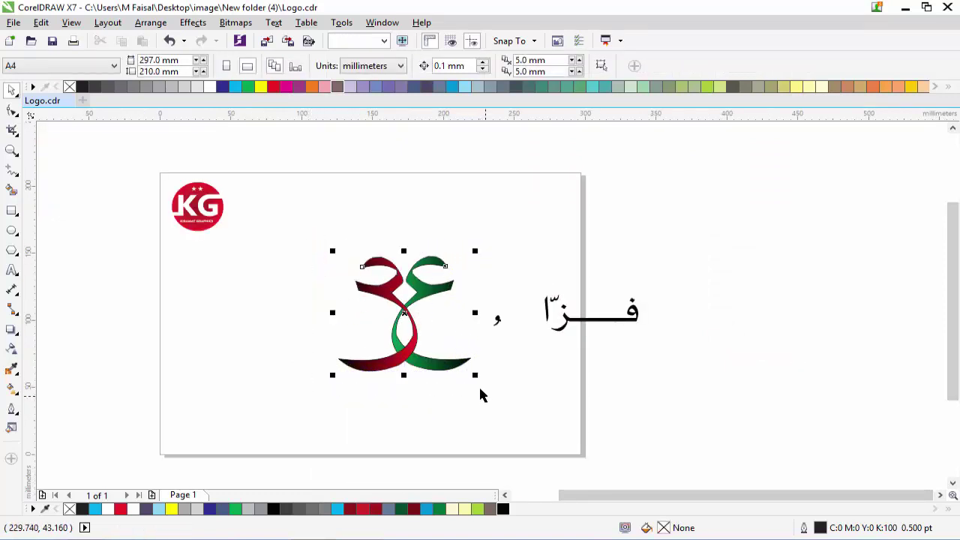
right_click(210, 87)
left_click(424, 209)
Place the red ع behind the green one
scroll(382, 312, "up", 2)
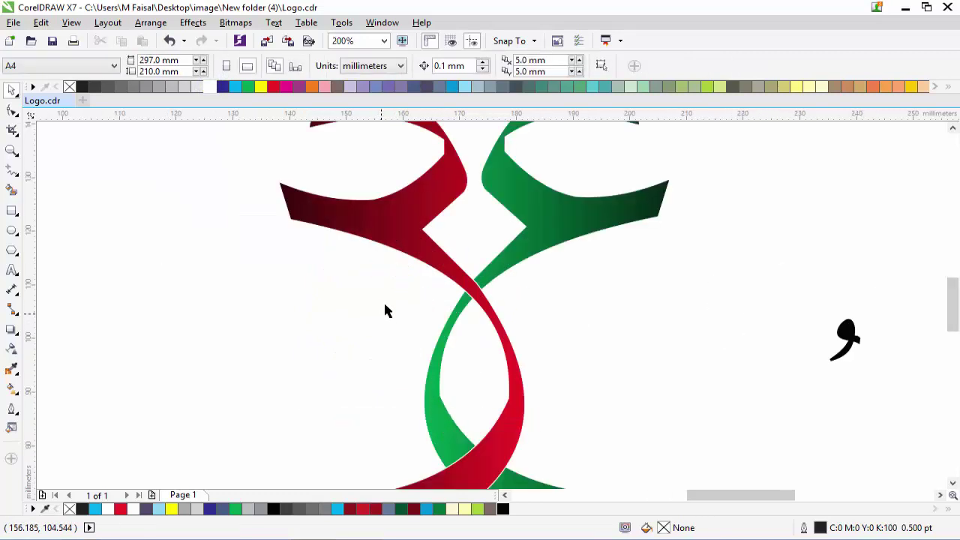
left_click(415, 247)
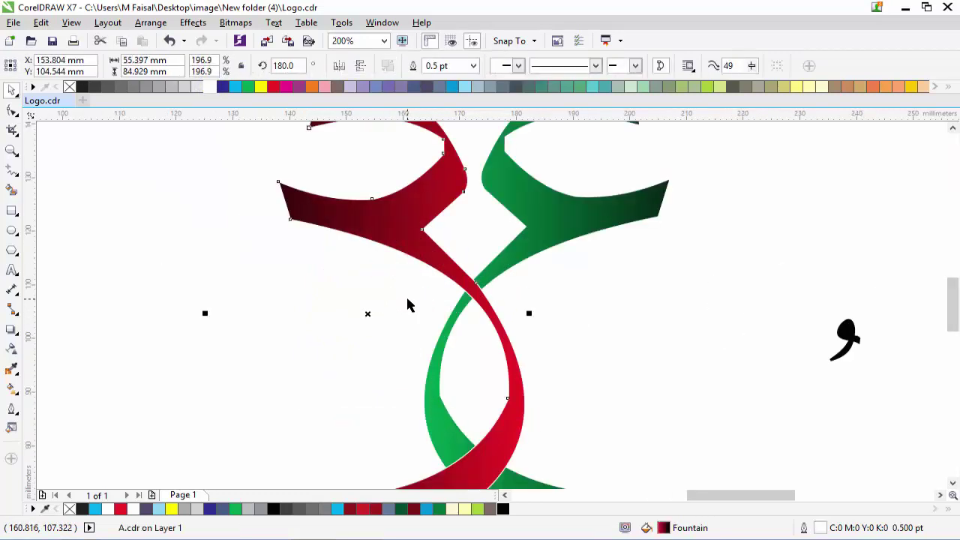
scroll(407, 298, "down", 2)
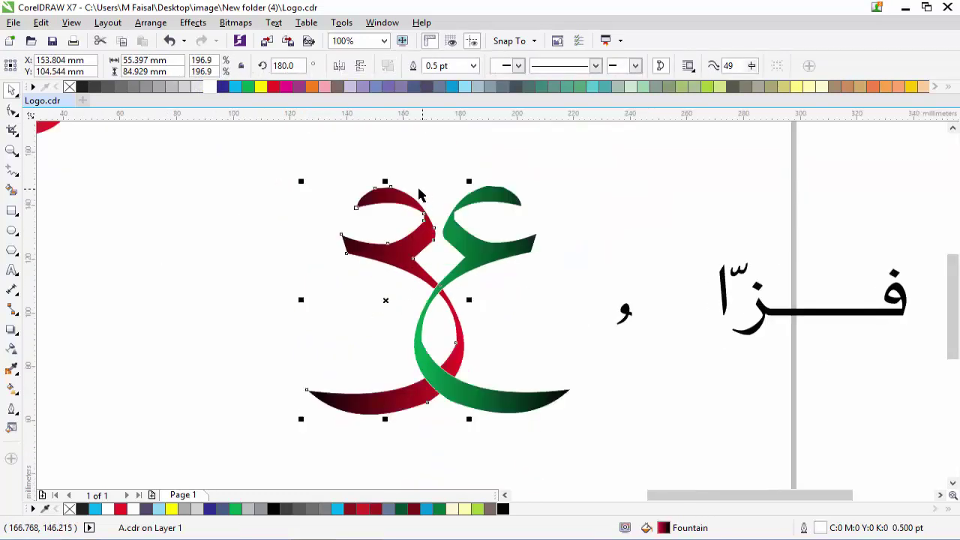
Draw a guide rectangle about 95 × 85 mm enclosing the two interlaced ع shapes
left_click(85, 221)
left_click(10, 211)
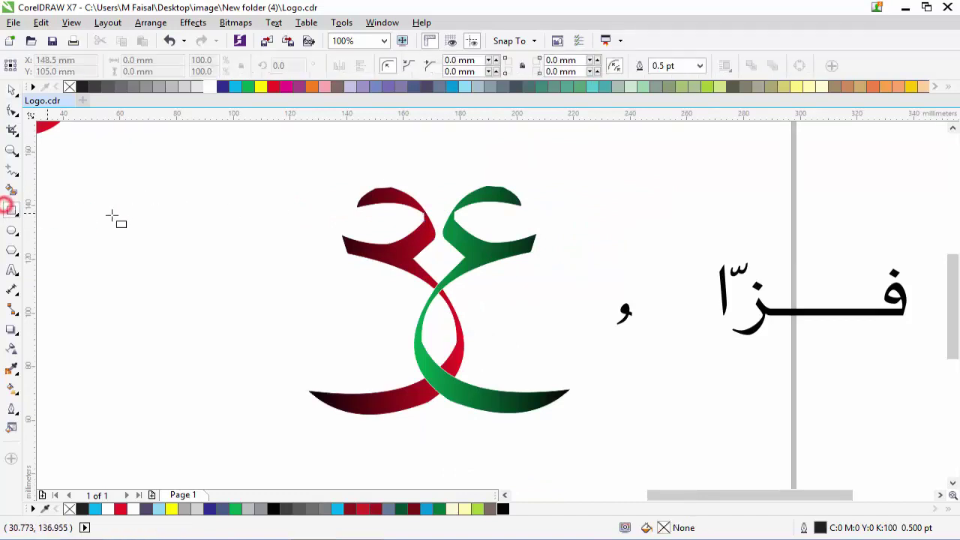
left_click_drag(309, 185, 579, 412)
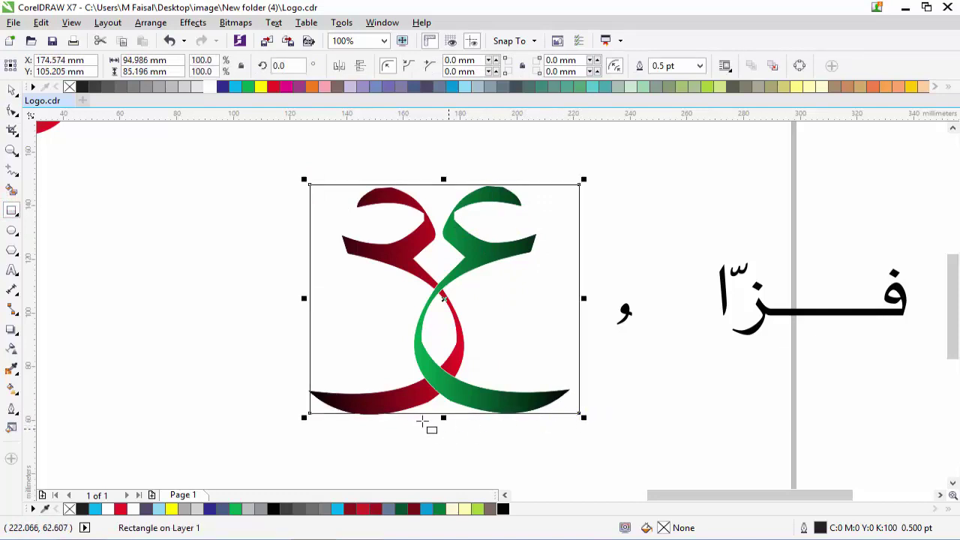
left_click(9, 90)
Nudge the red ع up by 0.4 mm so its lowest curve meets the guide rectangle's bottom edge
scroll(379, 434, "up", 3)
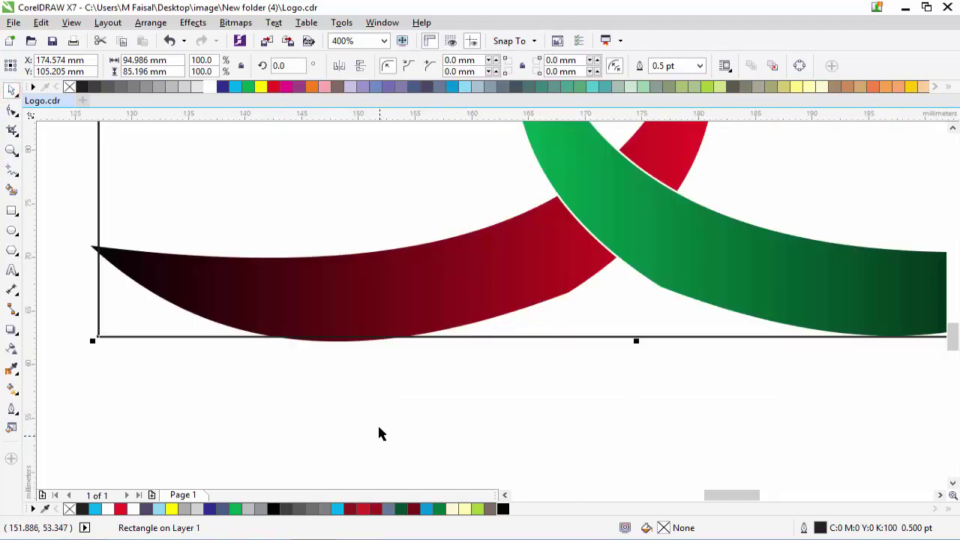
left_click(351, 341)
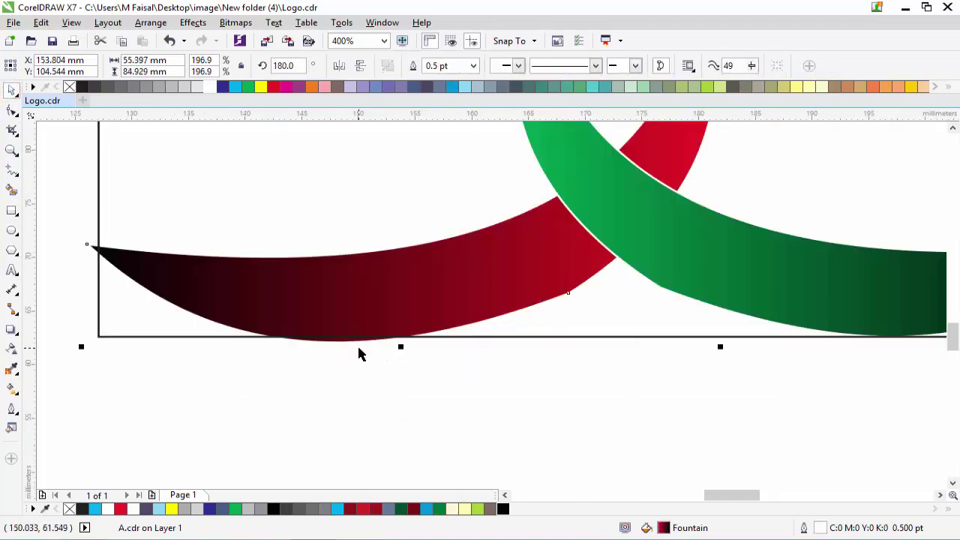
scroll(357, 347, "up", 1)
left_click(349, 354)
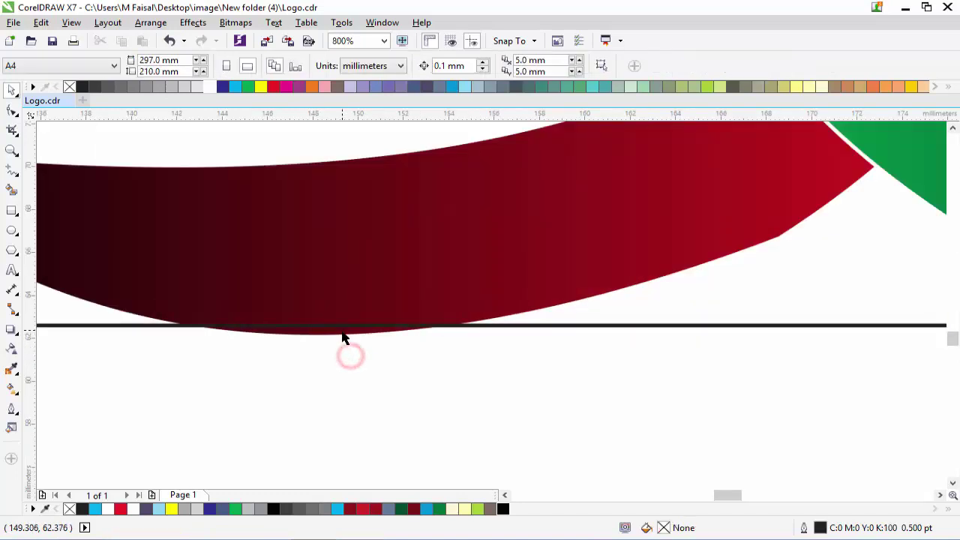
left_click(343, 337)
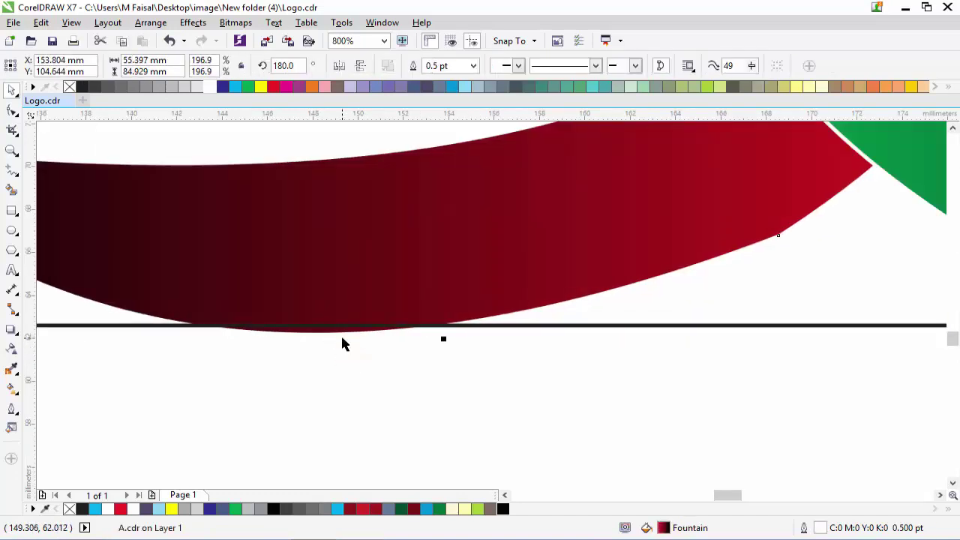
key("Up")
key("Up")
key("Up")
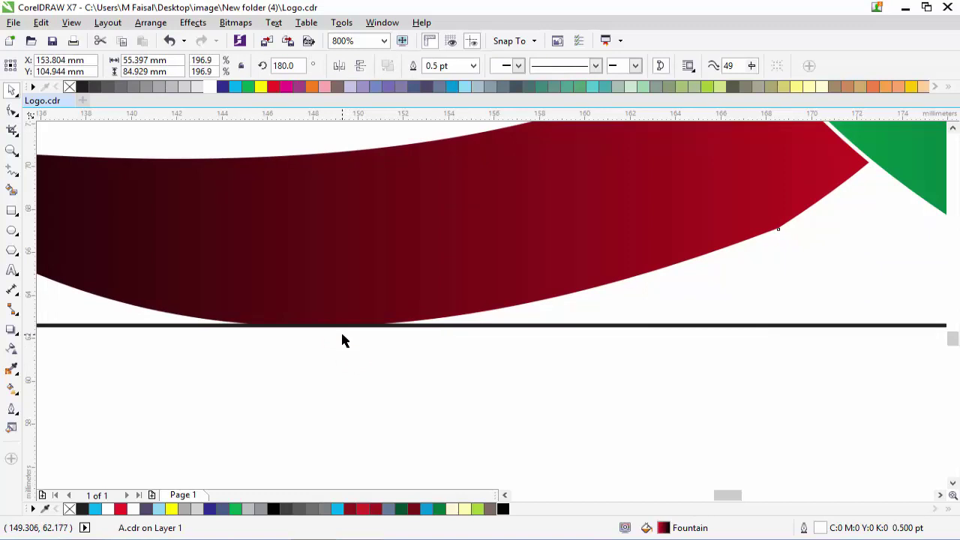
Delete the guide rectangle around the two letters
scroll(342, 340, "down", 3)
scroll(445, 220, "down", 1)
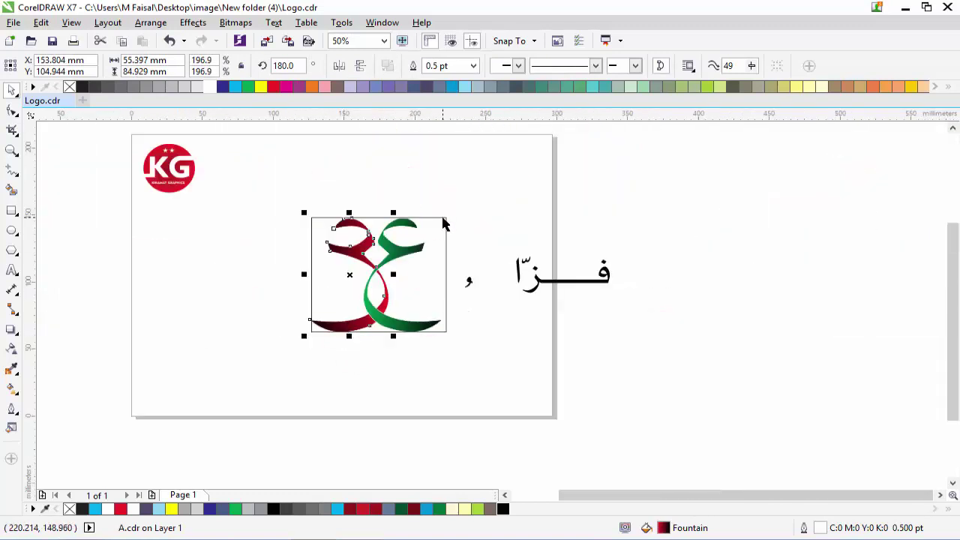
left_click(445, 221)
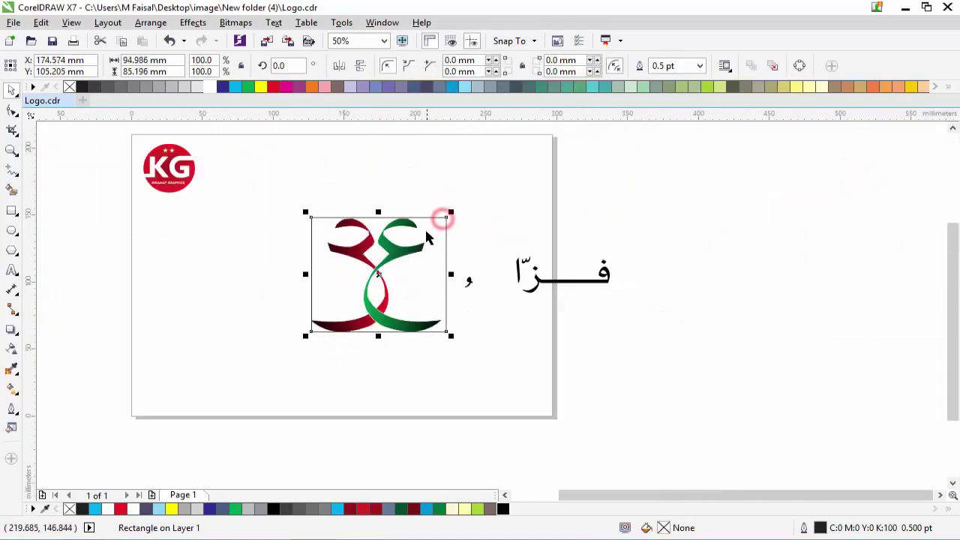
left_click(265, 260)
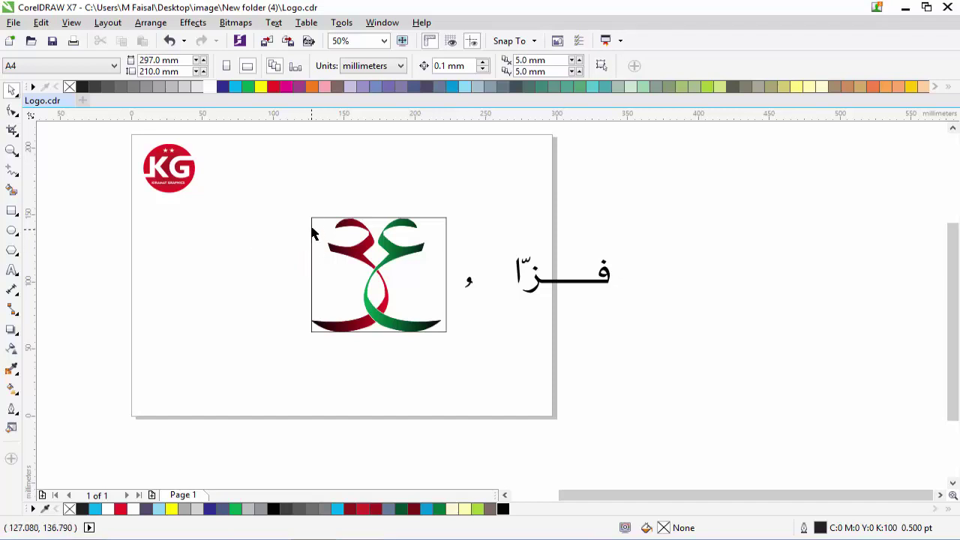
left_click(312, 218)
key("Delete")
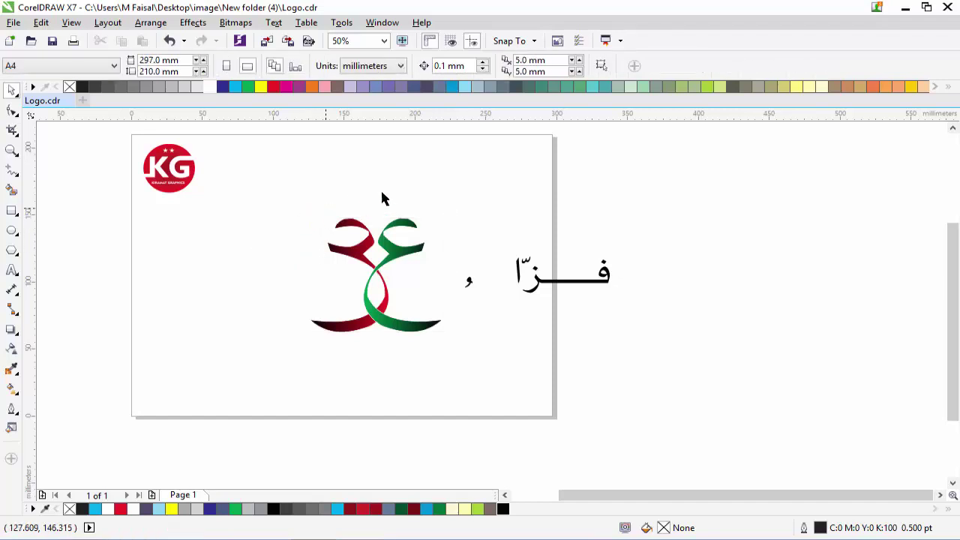
Draw a narrow vertical rectangle about 2.9 × 107 mm and centre it in the gap between the two ع shapes
scroll(364, 237, "up", 1)
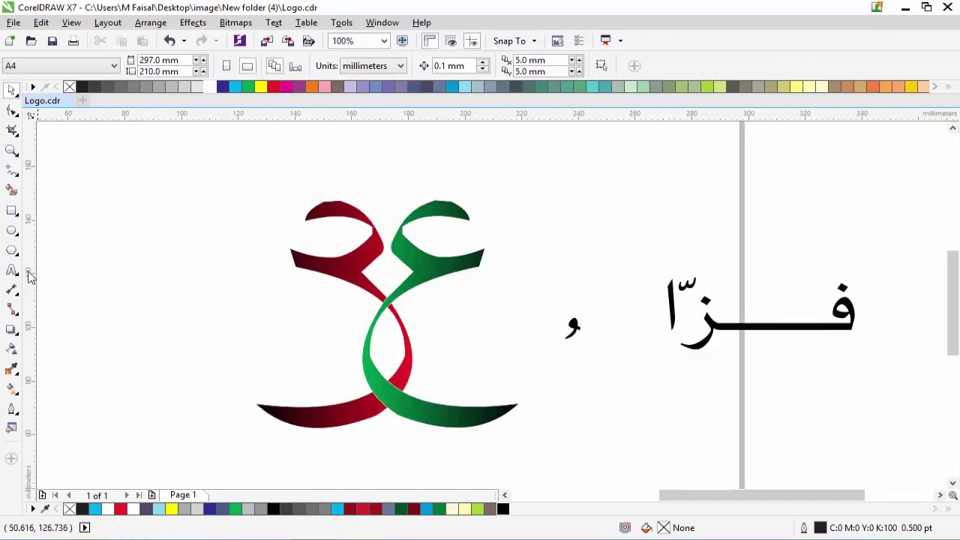
left_click(12, 210)
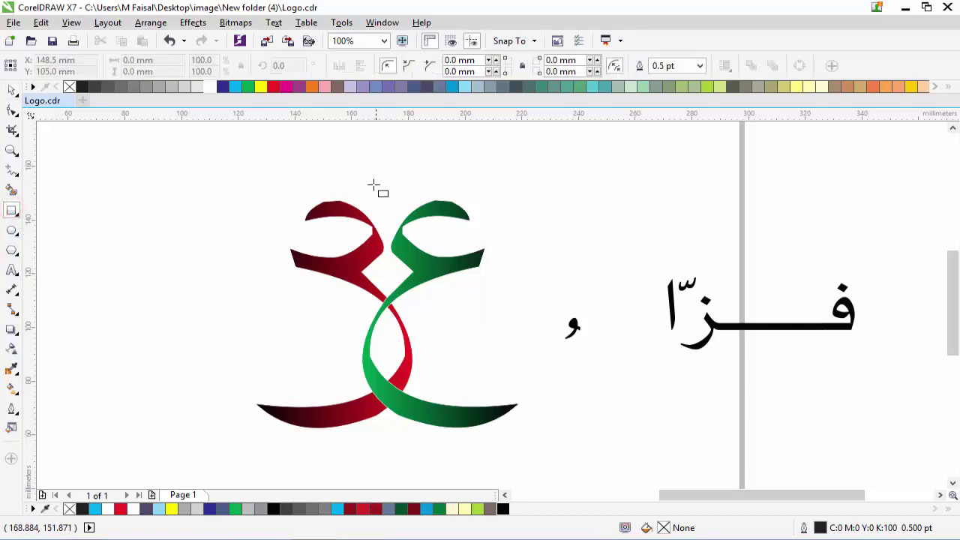
left_click_drag(371, 173, 381, 460)
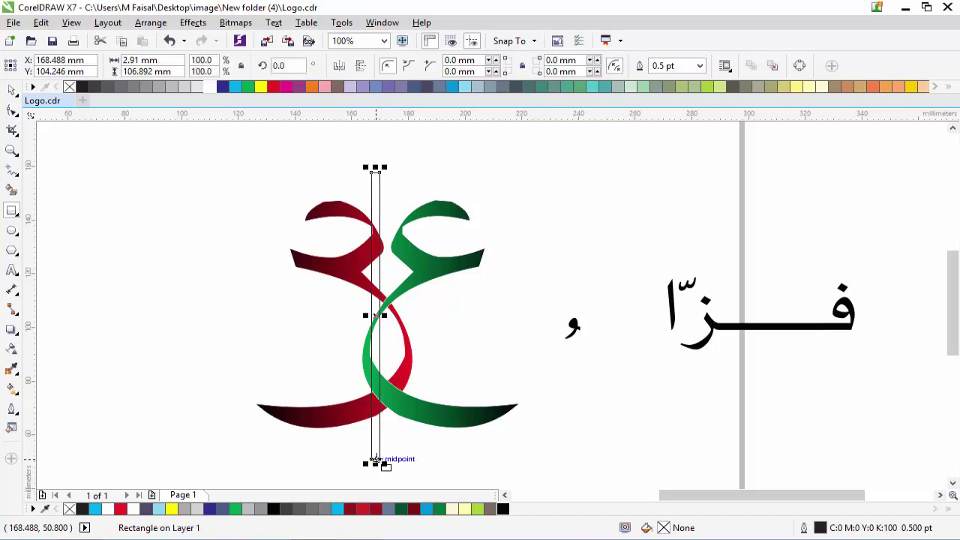
left_click(11, 91)
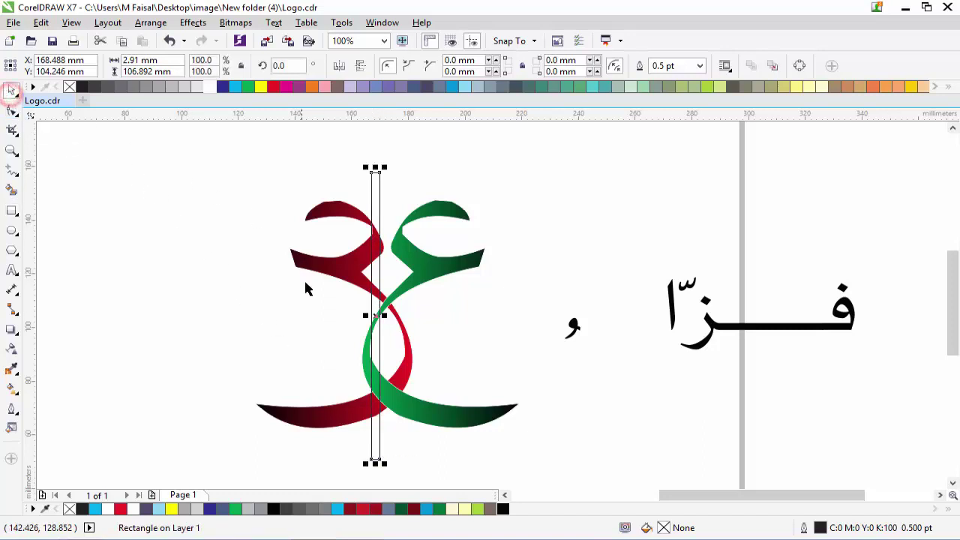
left_click_drag(373, 313, 376, 310)
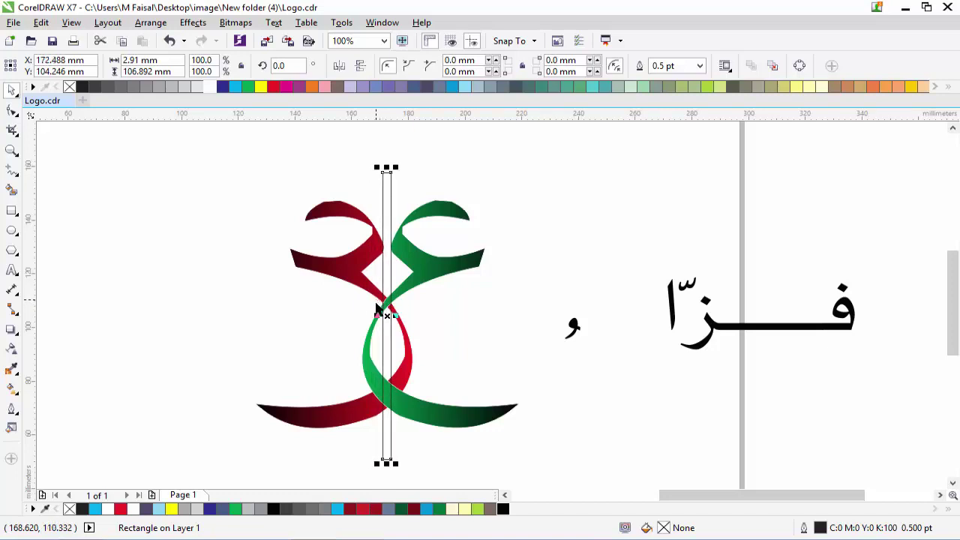
Convert the narrow rectangle to curves and taper it to a bottom point by adding a mid-edge node and deleting both lower corner nodes
scroll(380, 480, "up", 2)
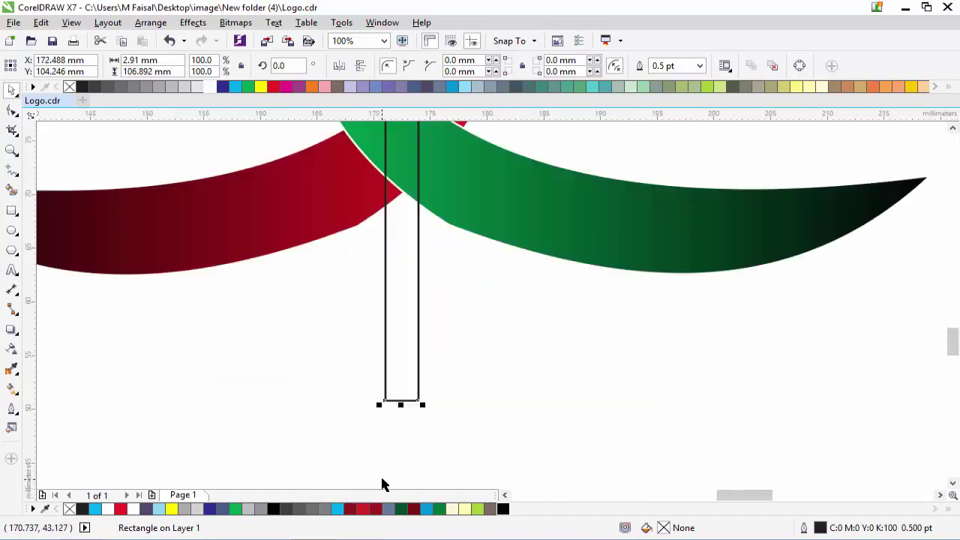
scroll(381, 484, "up", 1)
key("ctrl+q")
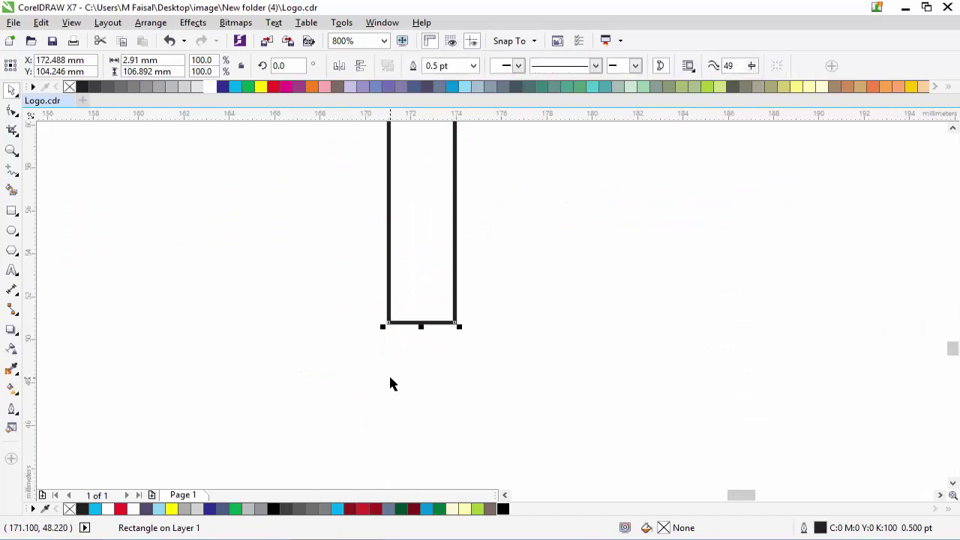
left_click(11, 110)
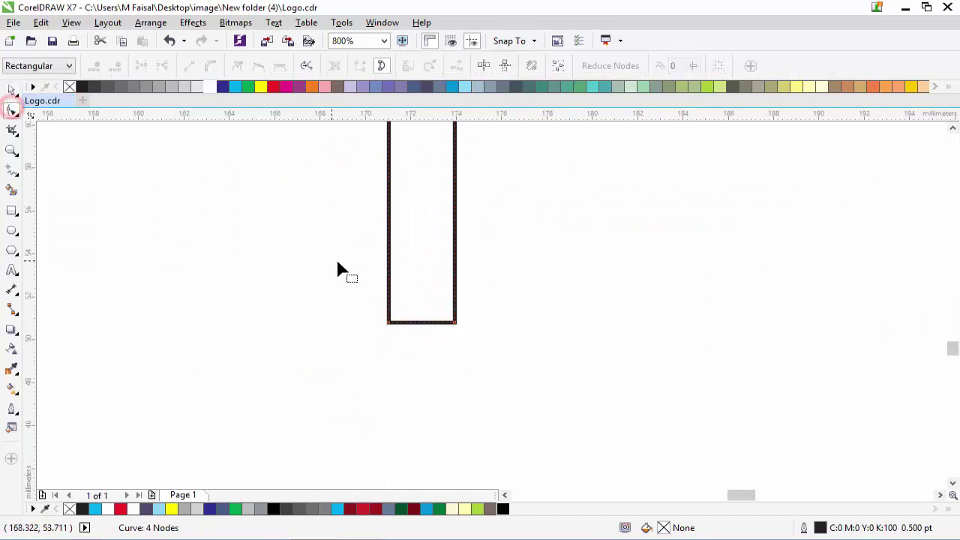
left_click(417, 323)
double_click(417, 323)
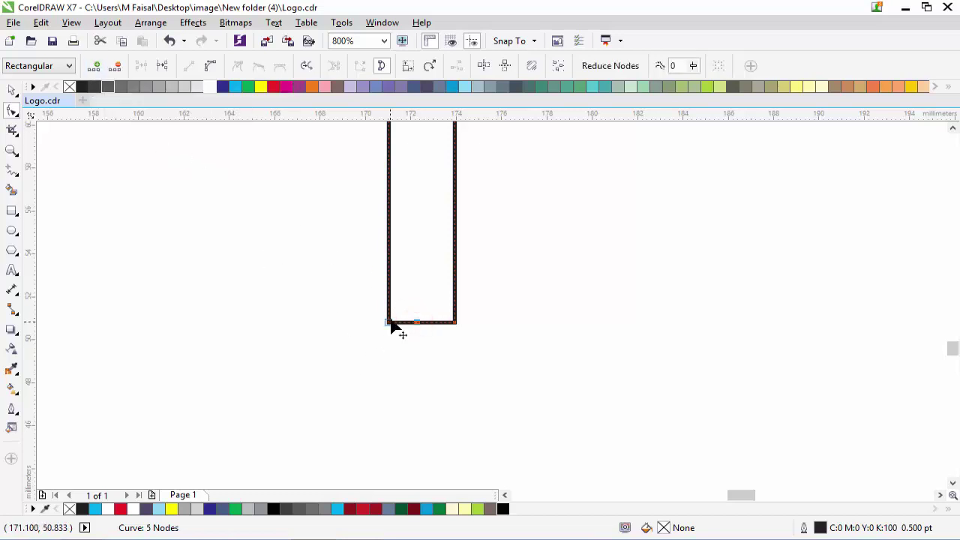
left_click(455, 324)
left_click(117, 67)
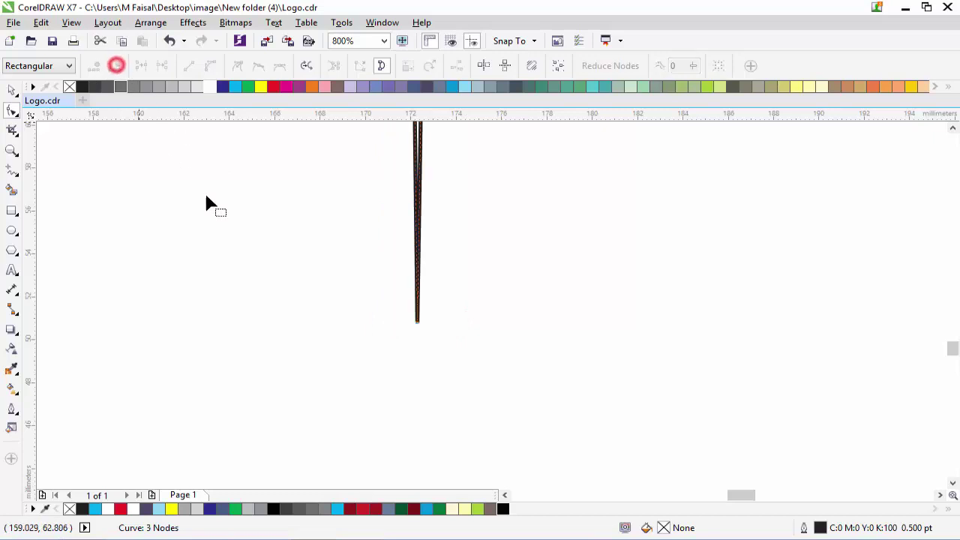
Draw a small rectangle about 4.7 × 3.6 mm across the upper part of the tapered bar and nudge it 0.1 mm right to centre it
scroll(272, 271, "down", 5)
scroll(272, 272, "down", 1)
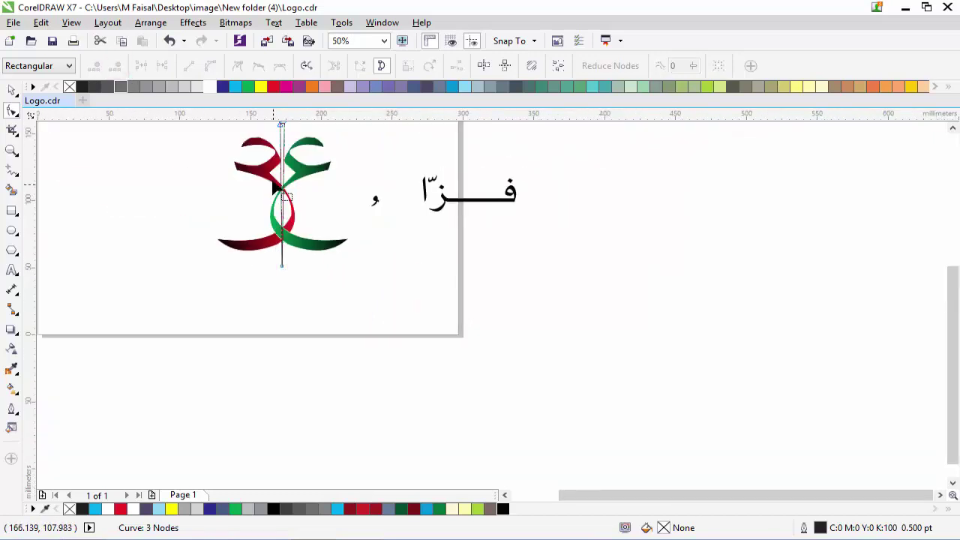
scroll(264, 135, "down", 1)
scroll(268, 131, "up", 3)
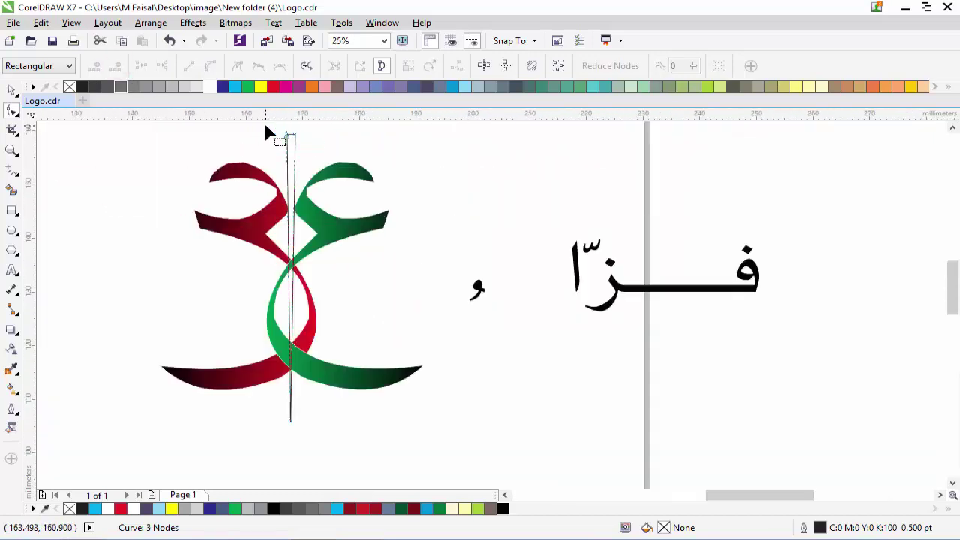
scroll(317, 203, "up", 2)
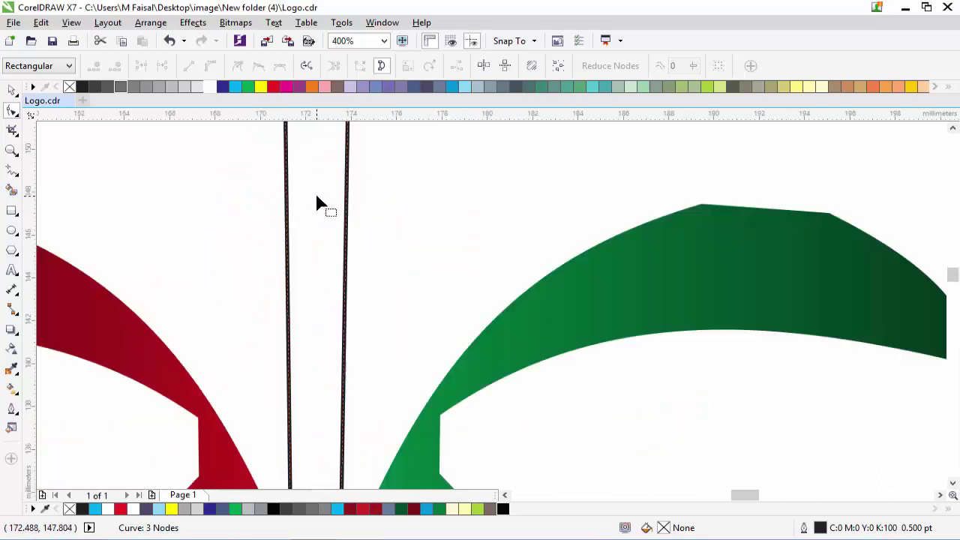
scroll(317, 203, "down", 2)
scroll(317, 203, "up", 1)
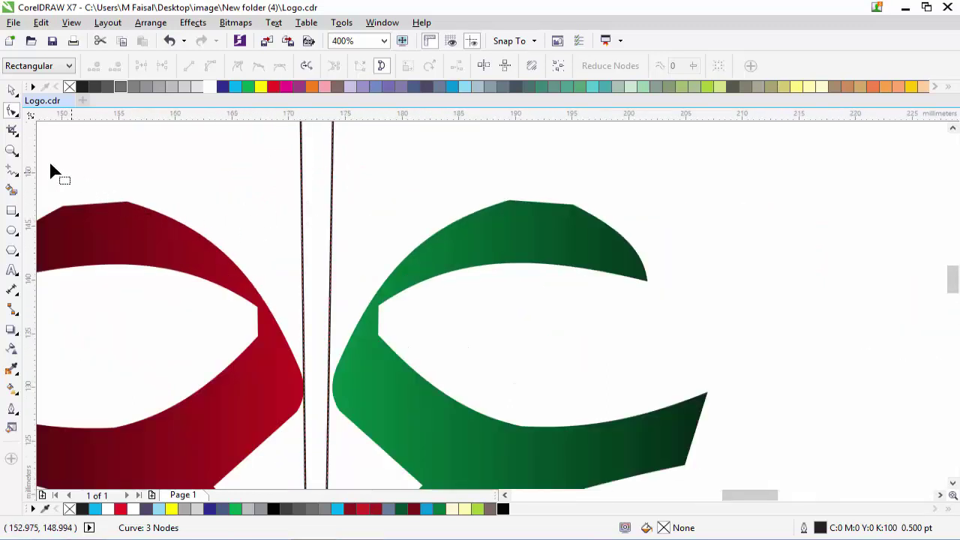
left_click(12, 213)
left_click_drag(287, 208, 341, 249)
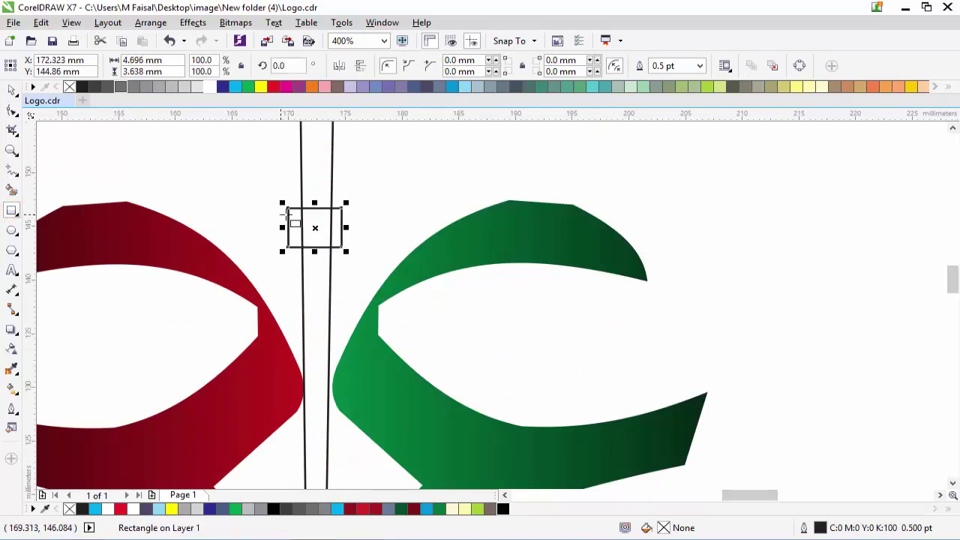
scroll(305, 208, "up", 1)
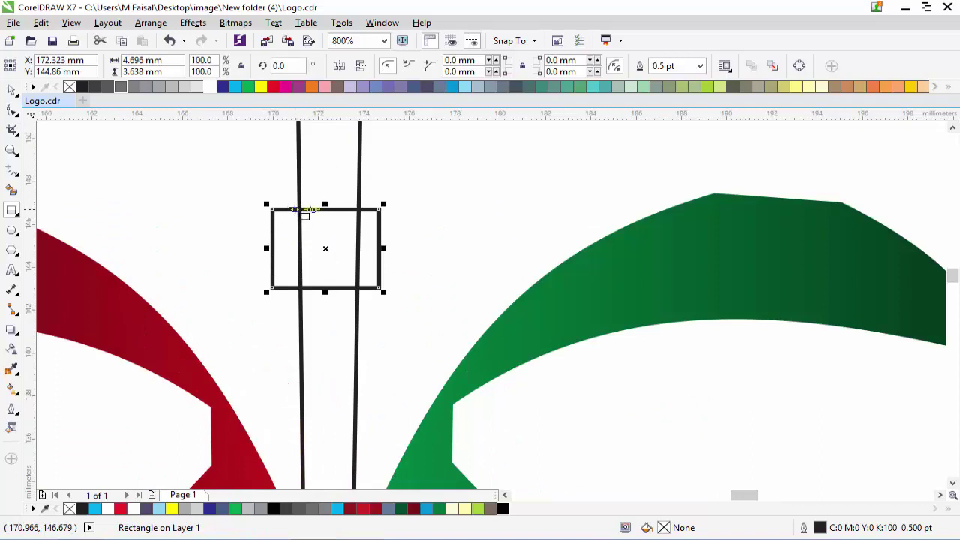
key("Right")
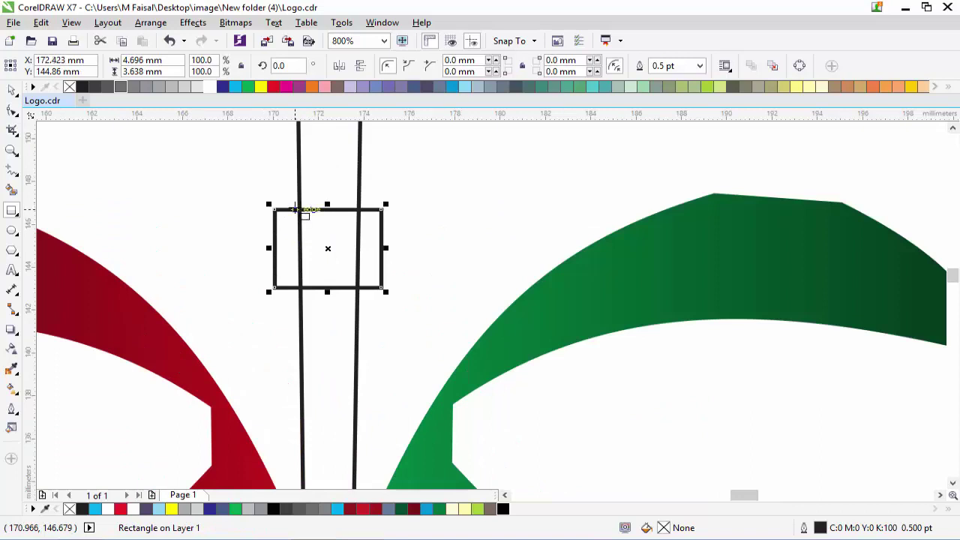
Weld the small rectangle and the tapered bar into one sword shape
left_click(11, 90)
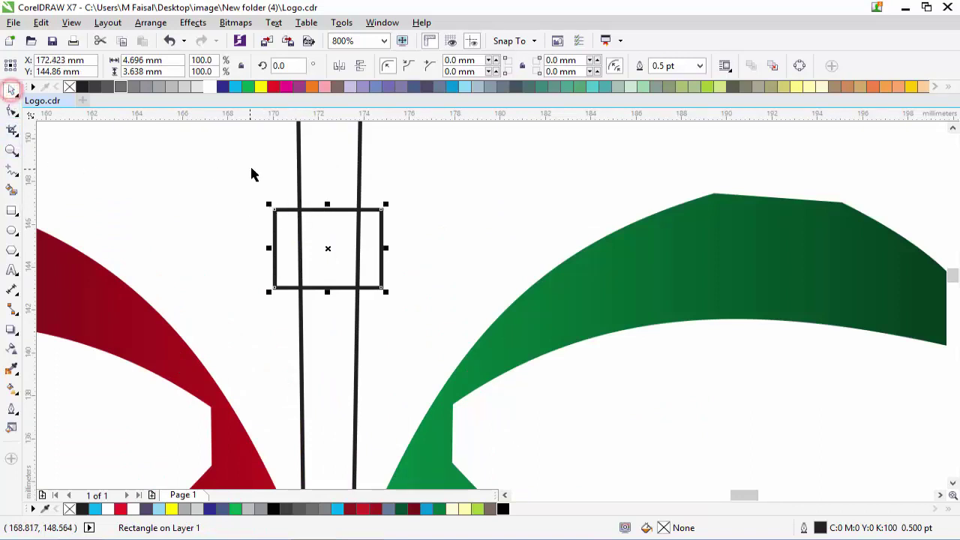
left_click(300, 180, "shift")
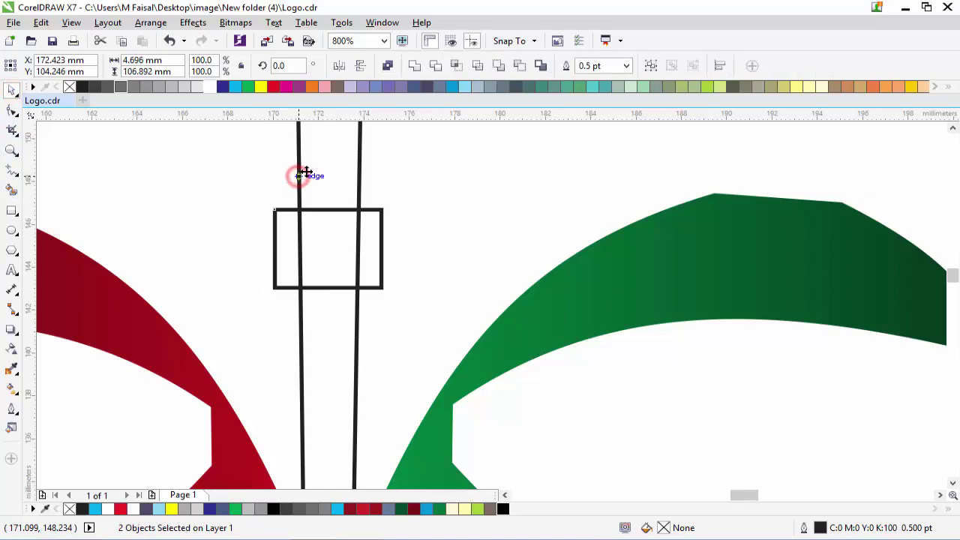
left_click(414, 67)
scroll(385, 208, "down", 3)
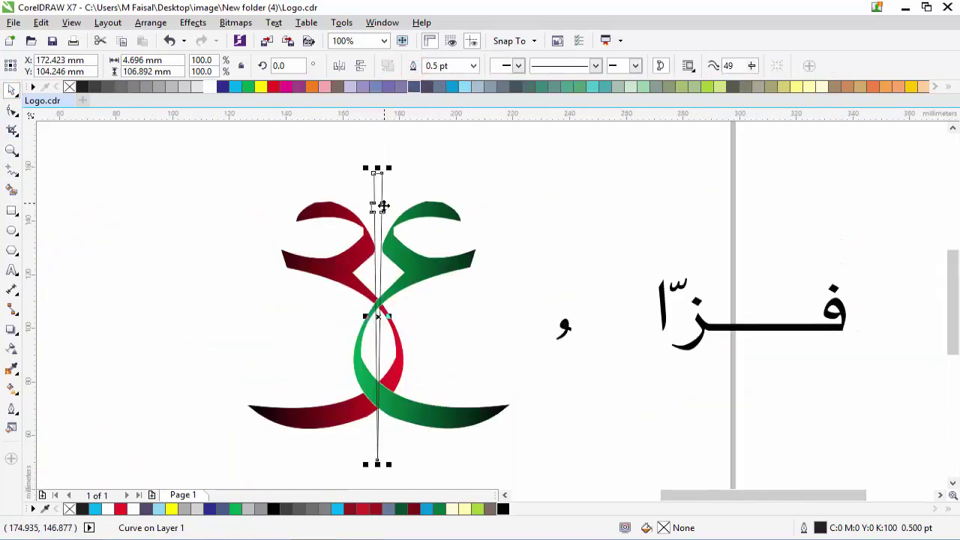
Give the welded sword shape a black (#030303) fill and outline
left_click(504, 509)
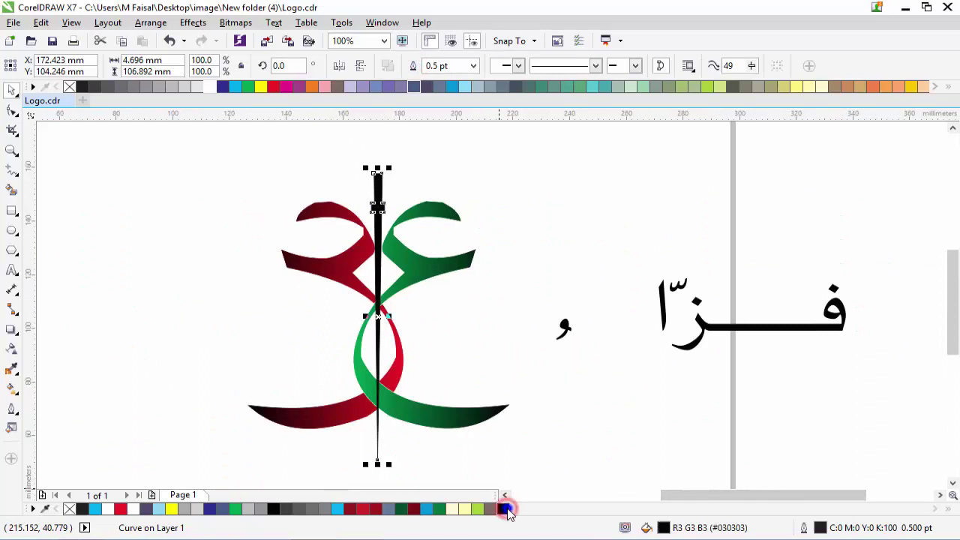
right_click(505, 509)
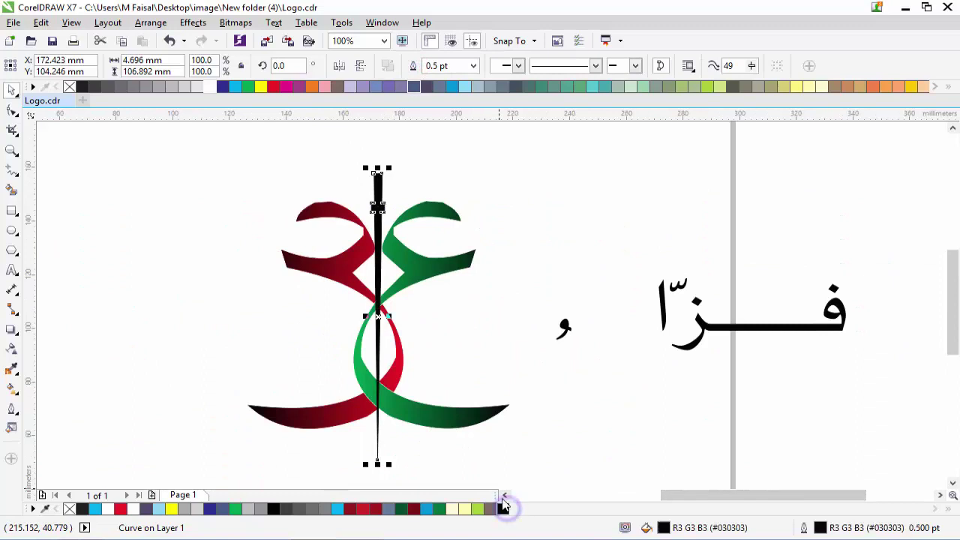
left_click(191, 226)
Send the black sword behind the red and green ع shapes
scroll(377, 193, "up", 1)
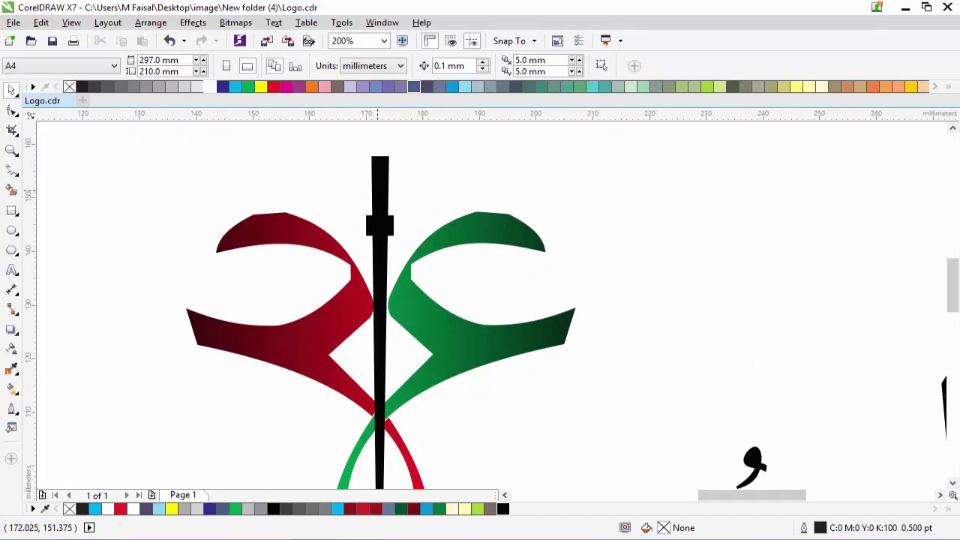
left_click(373, 194)
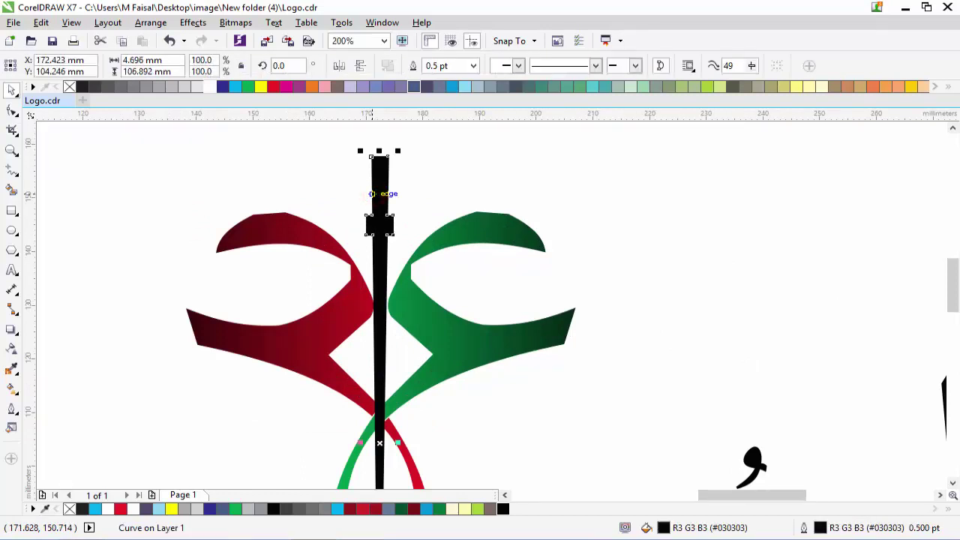
left_click(277, 163)
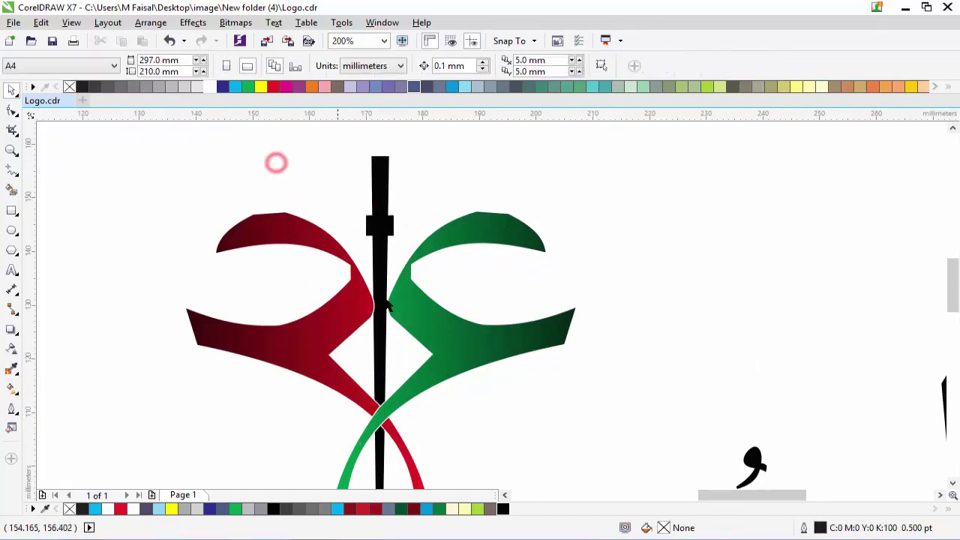
Nudge the green ع shape 0.3 mm left toward the sword
left_click(435, 337)
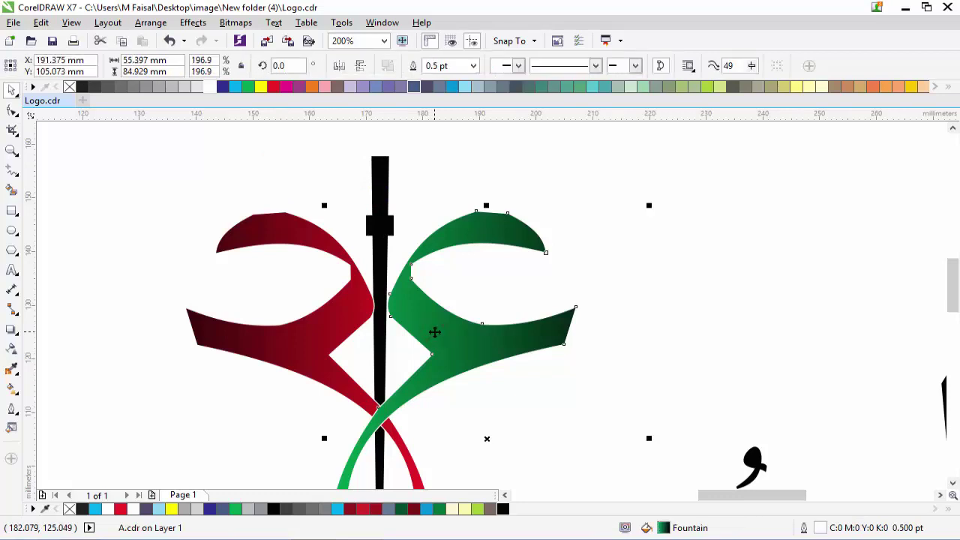
key("Left")
key("Left")
key("Left")
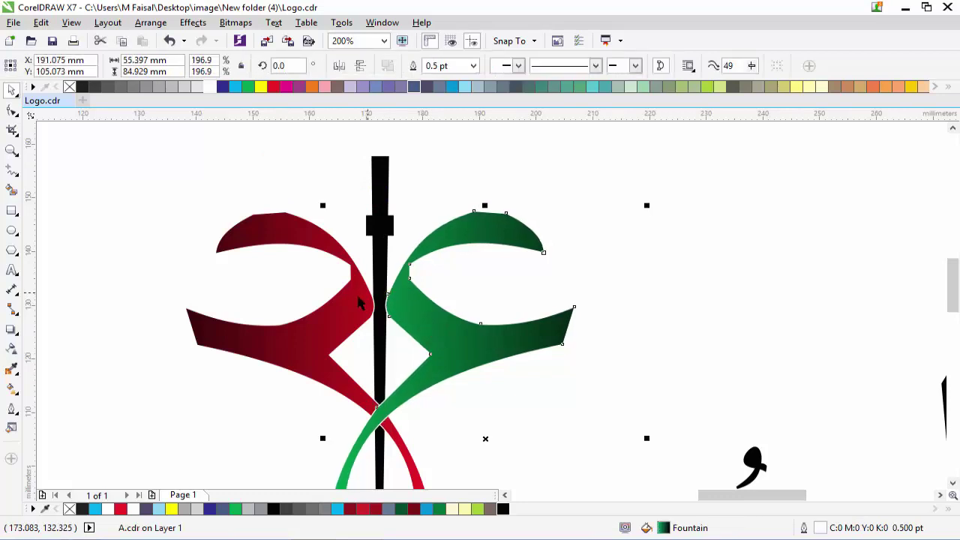
left_click(358, 299)
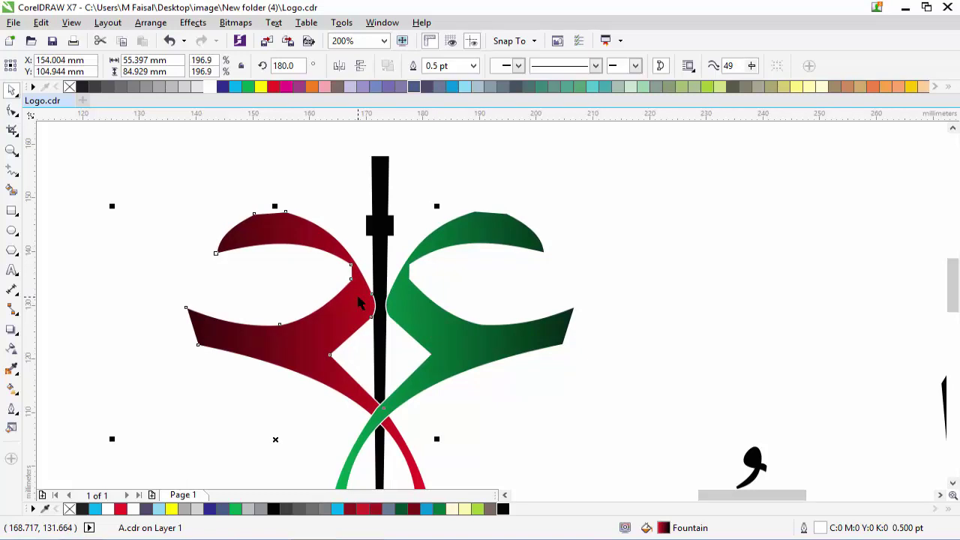
scroll(358, 298, "down", 3)
left_click(345, 232)
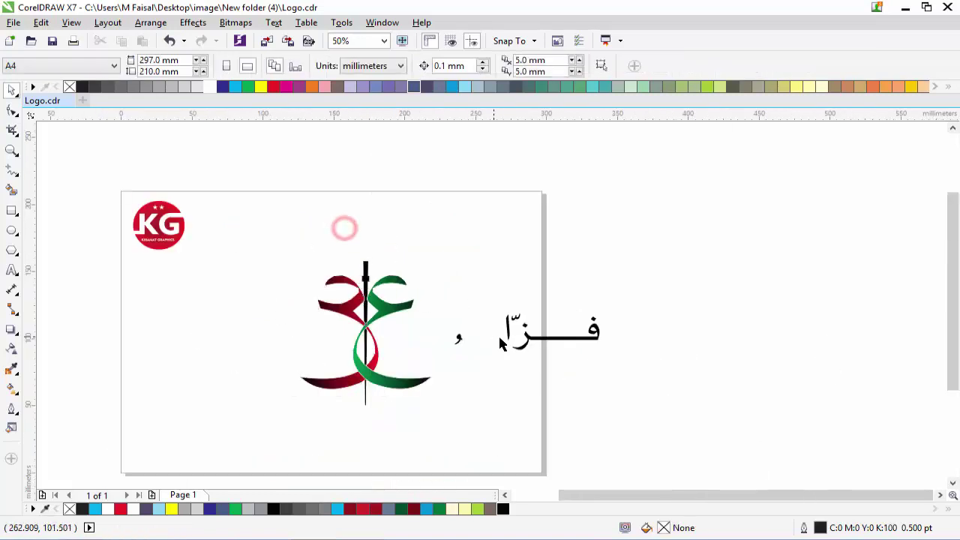
Move the small loose vowel mark to the red side of the sword, at about X 148.3, Y 103.0 mm
left_click_drag(497, 298, 491, 348)
left_click_drag(441, 327, 331, 334)
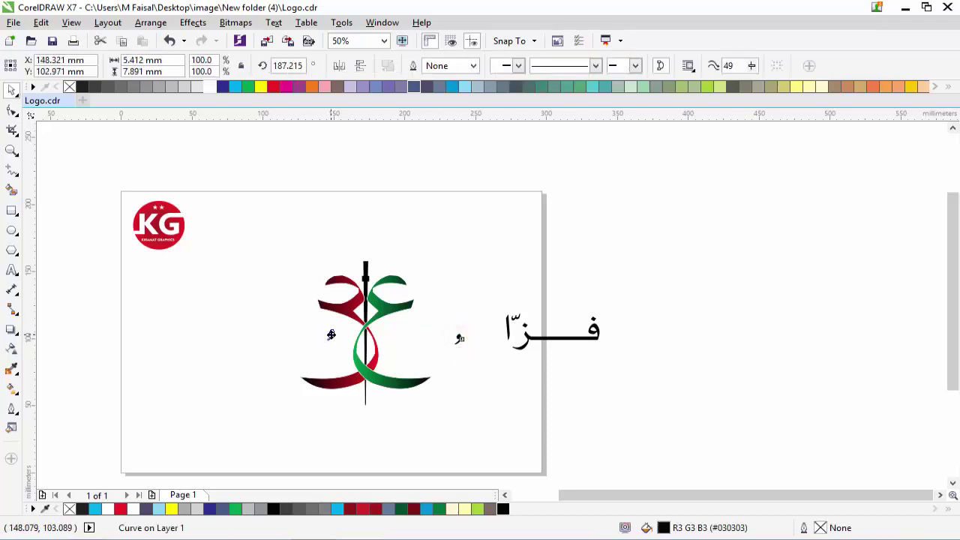
left_click(469, 346)
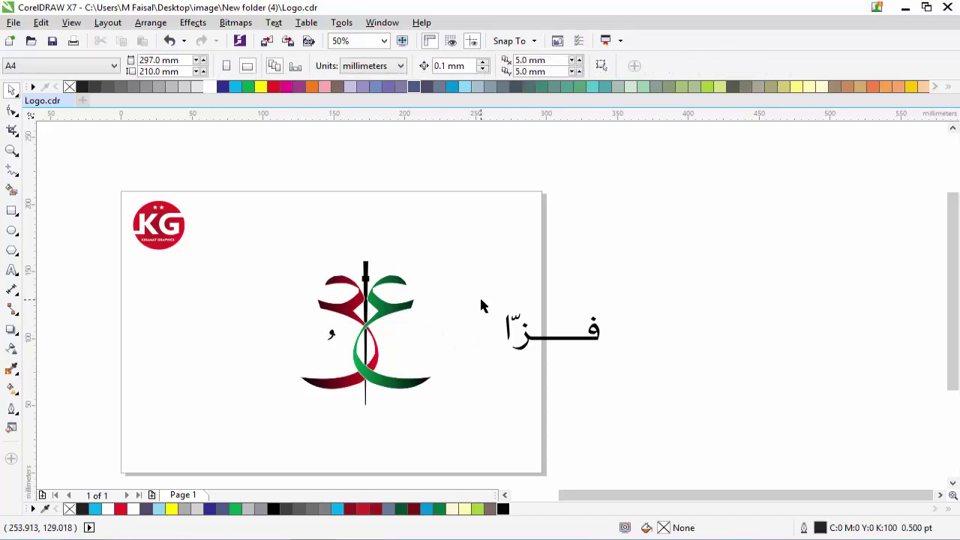
Move all the parts of the stretched فزّا together beside the green ع, centred at about X 232.3, Y 98.3 mm
left_click_drag(480, 300, 607, 372)
left_click_drag(552, 332, 456, 347)
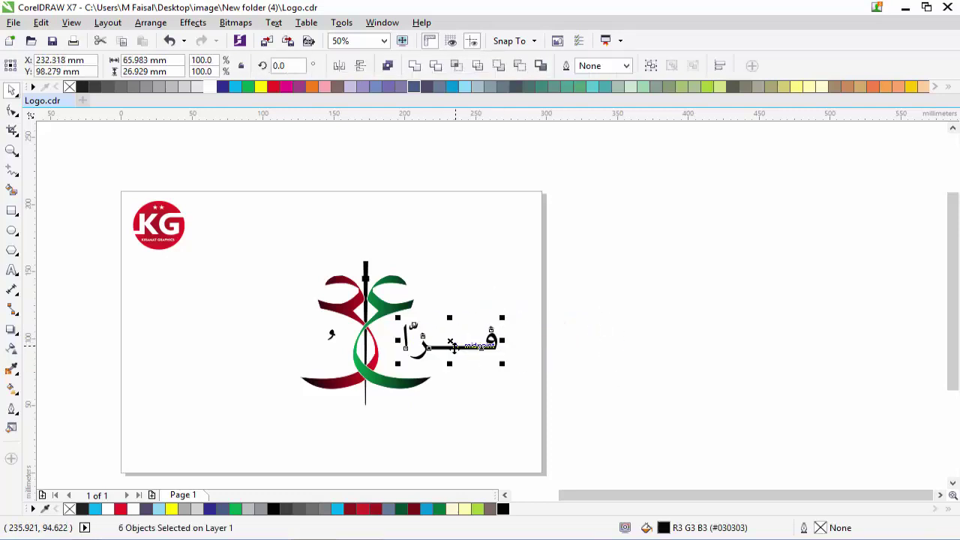
left_click(461, 407)
Add the artistic text "Fazza" on the red side of the logo, opposite the stretched فزّا
scroll(277, 338, "up", 1)
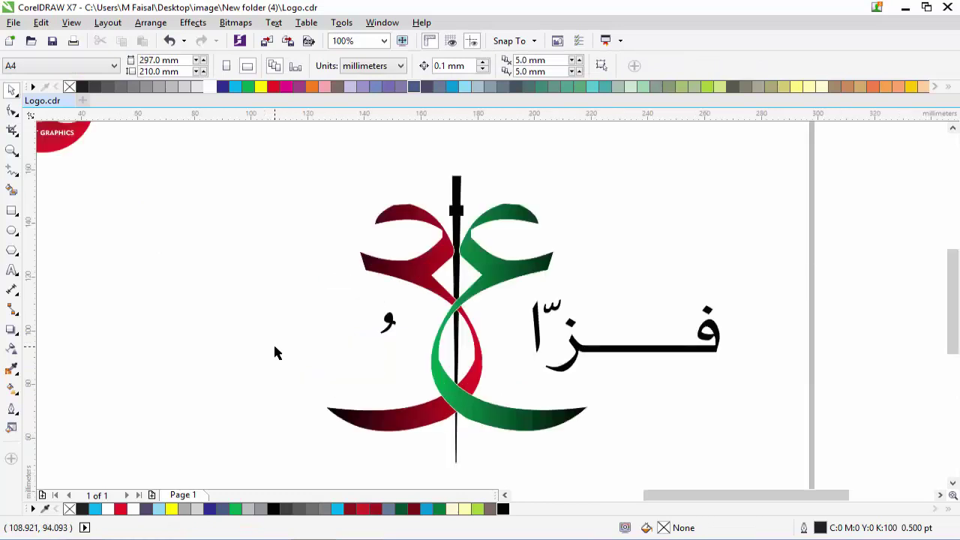
left_click(13, 273)
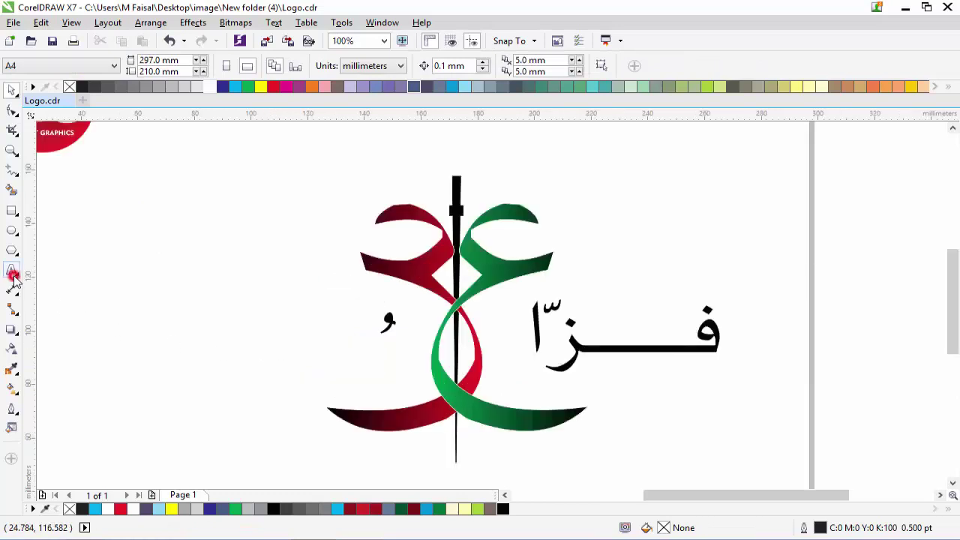
left_click(278, 355)
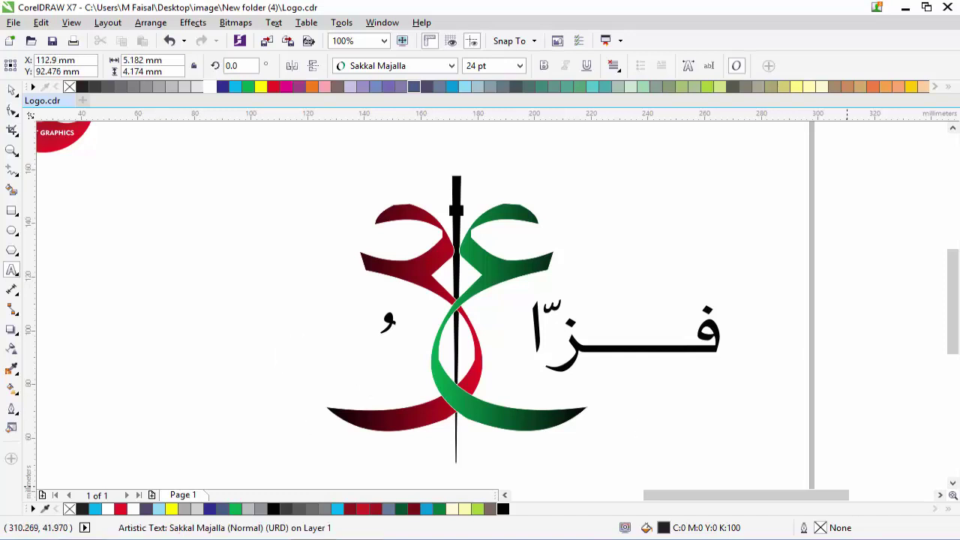
left_click(875, 368)
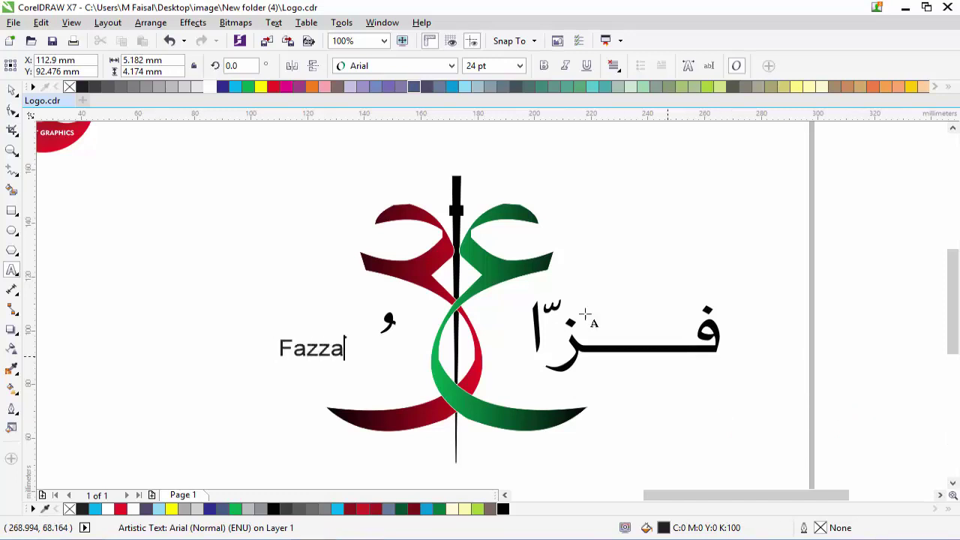
type("Fazza")
left_click(11, 89)
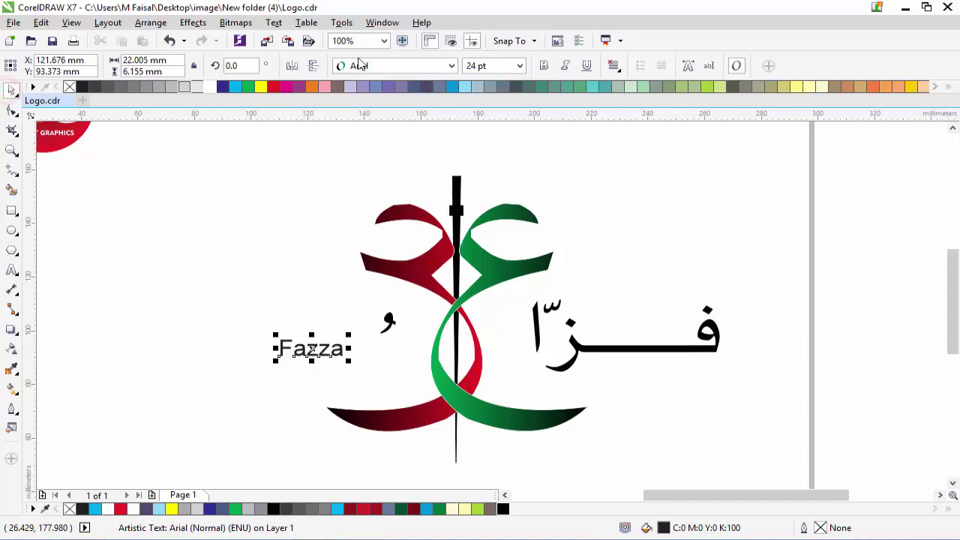
Set the Fazza text in Awad Unicode, enlarge it to about 48 pt beside the vowel mark and fill it black
left_click(382, 66)
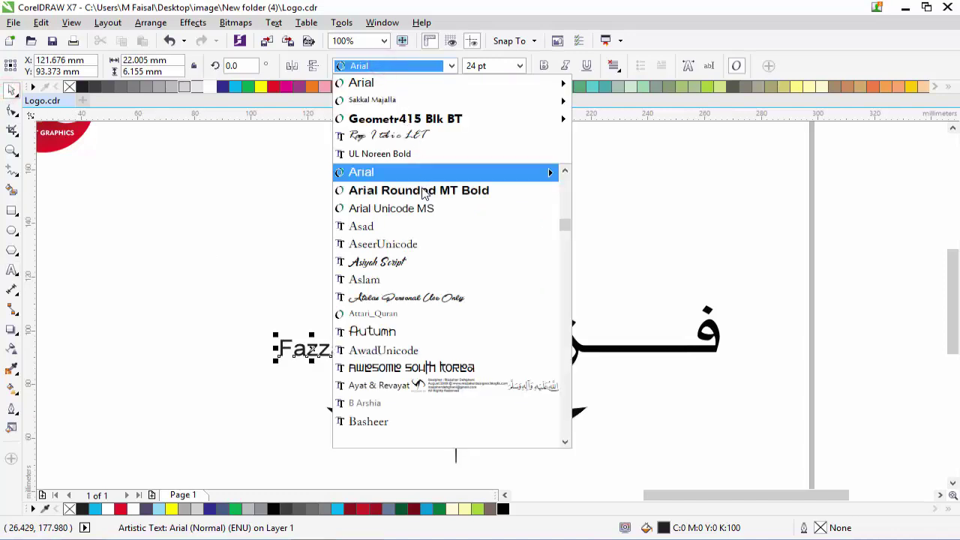
left_click(456, 352)
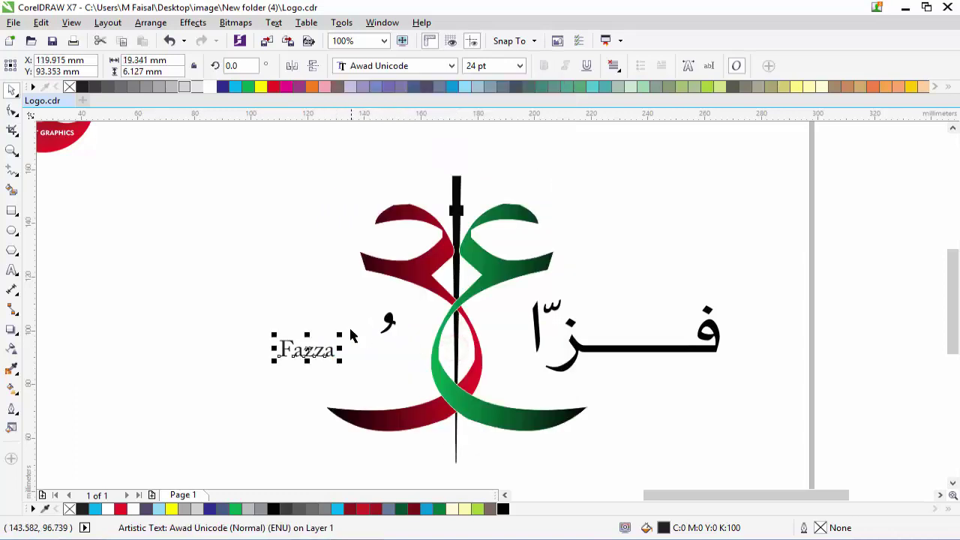
left_click_drag(337, 336, 364, 321)
left_click_drag(332, 349, 349, 350)
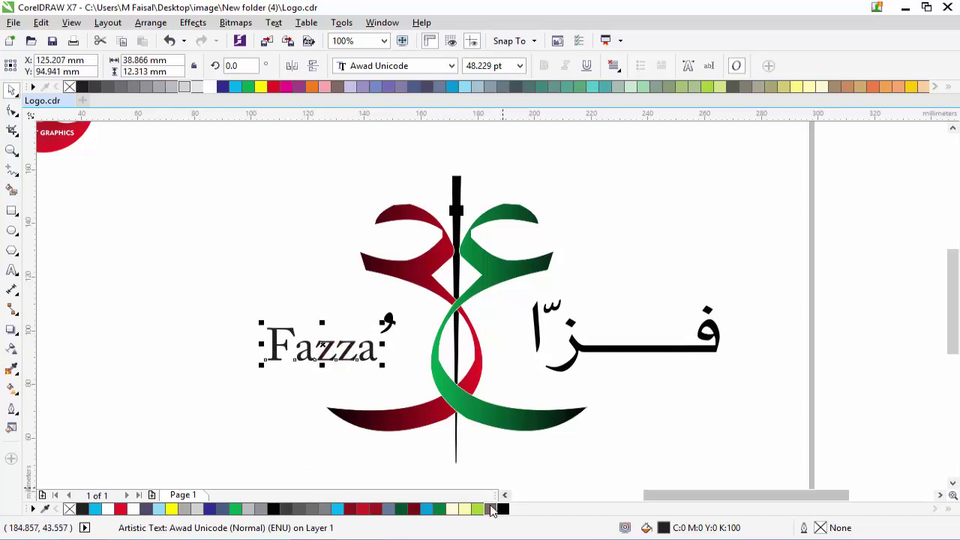
left_click(218, 231)
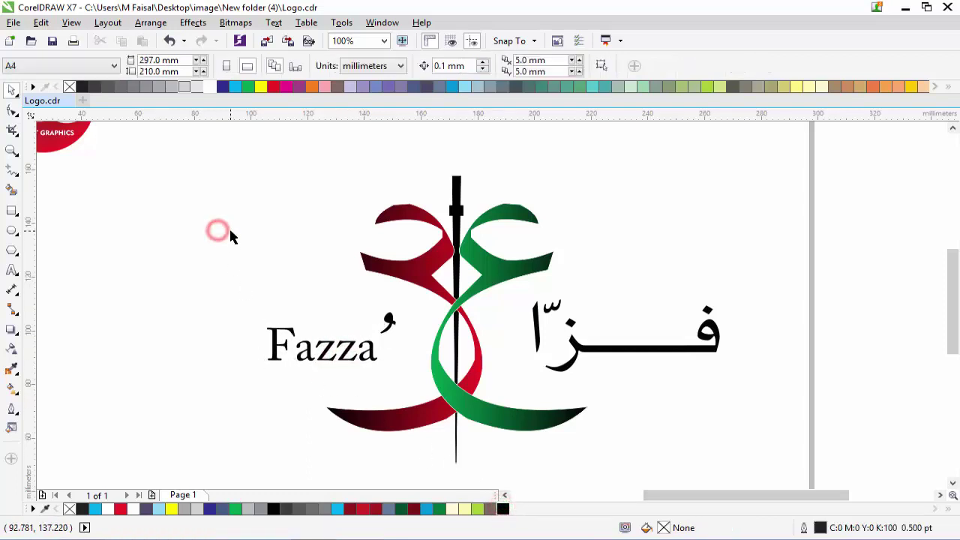
Examine the finished logo as a whole and up close where the ع shapes meet the sword
scroll(230, 235, "down", 1)
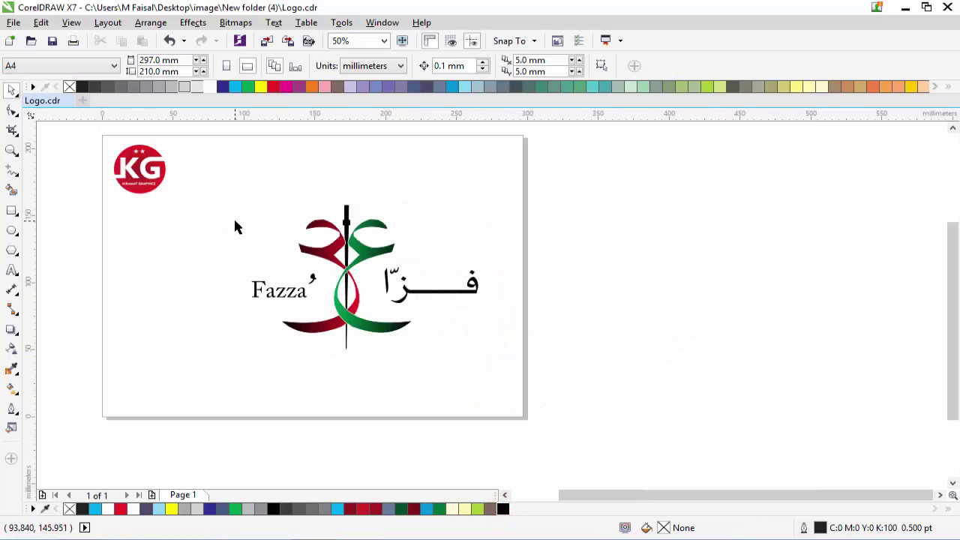
scroll(234, 227, "up", 1)
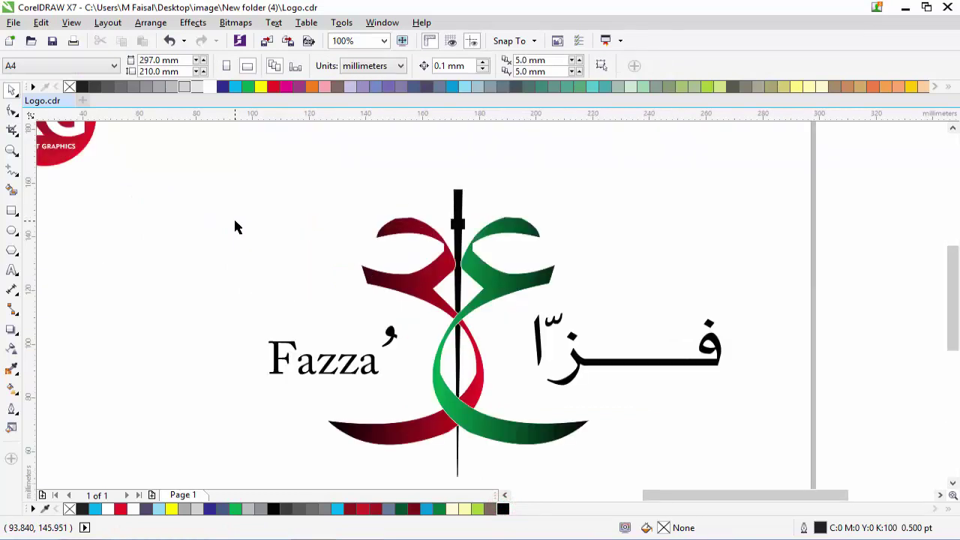
scroll(235, 228, "down", 1)
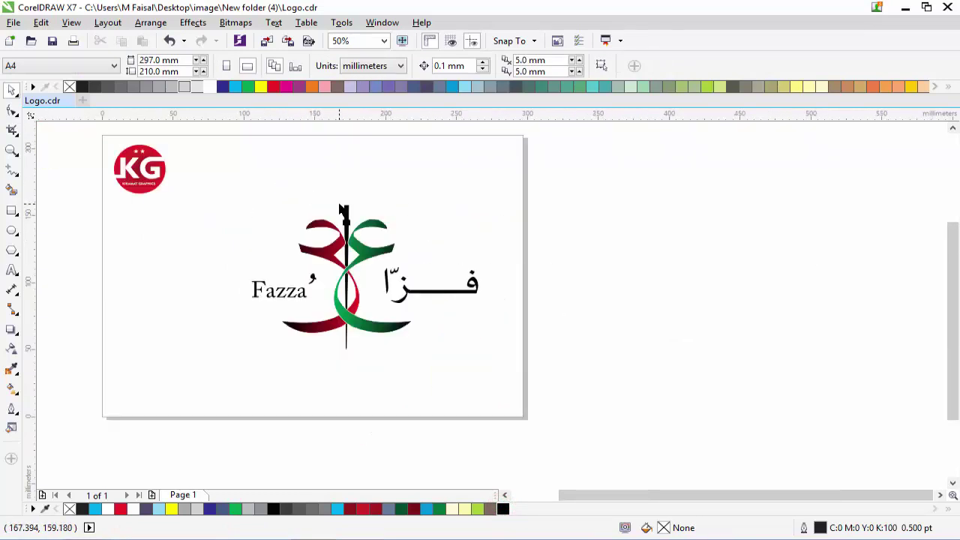
scroll(341, 211, "up", 1)
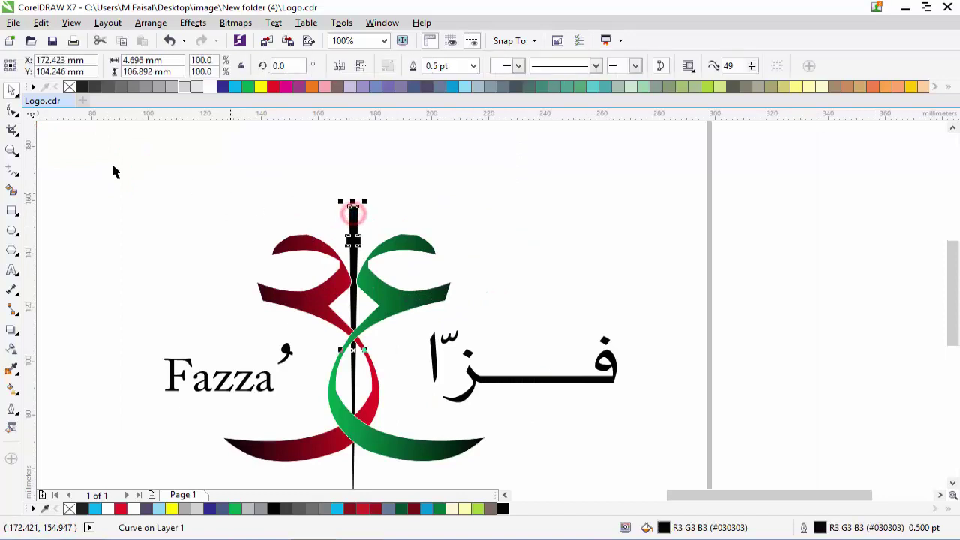
left_click(65, 149)
scroll(515, 268, "down", 1)
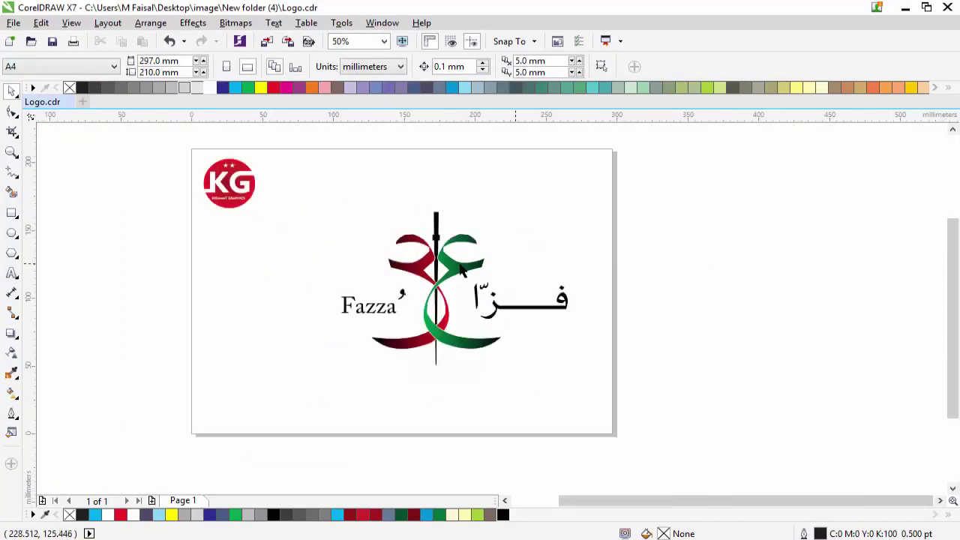
left_click(11, 153)
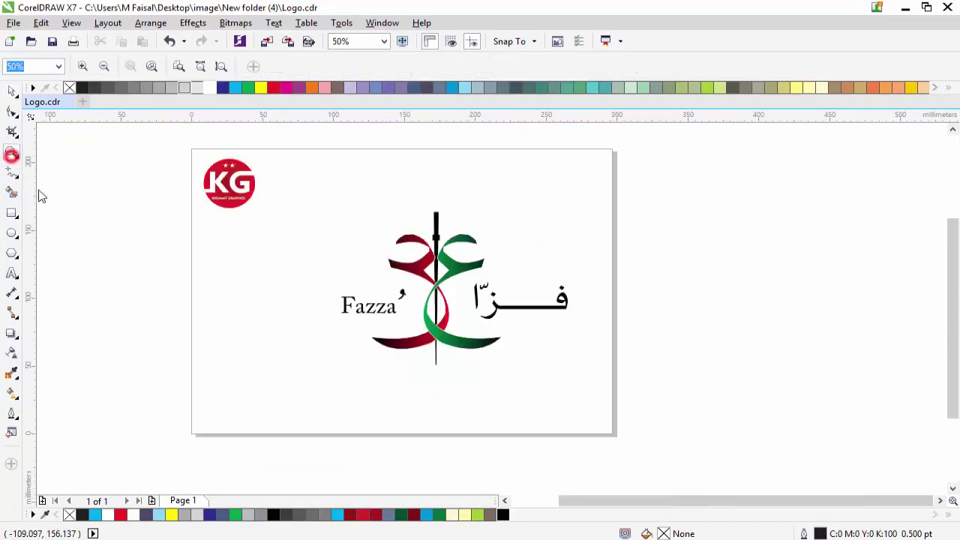
left_click_drag(584, 202, 308, 383)
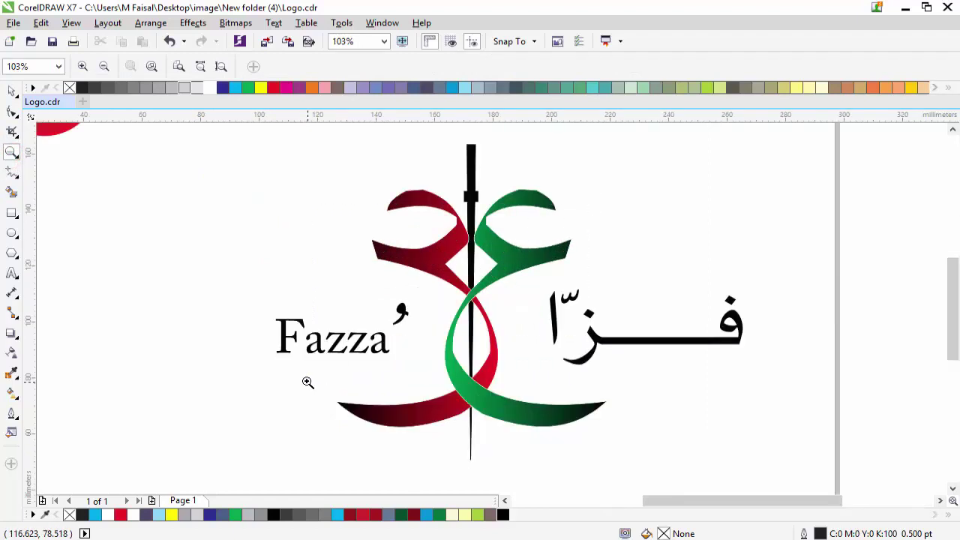
scroll(487, 218, "up", 3)
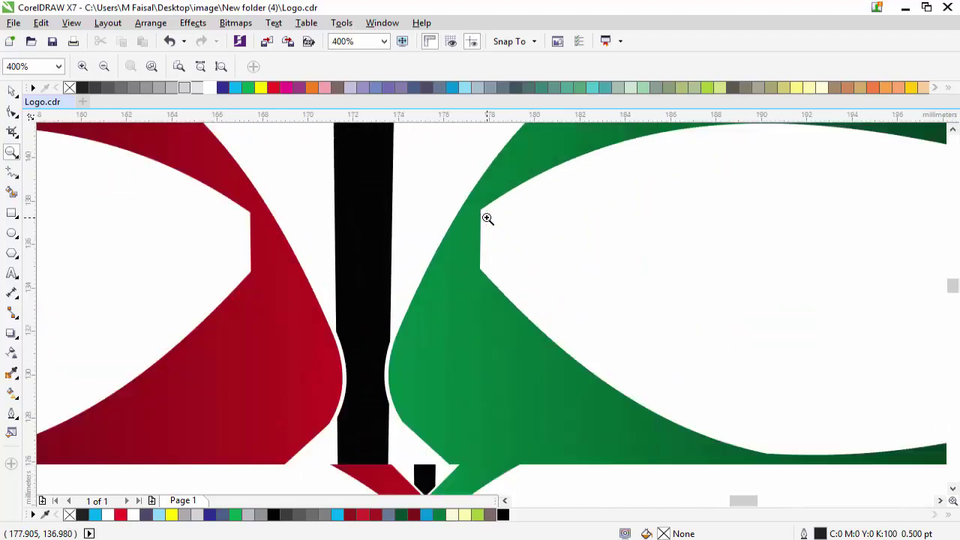
scroll(487, 219, "down", 4)
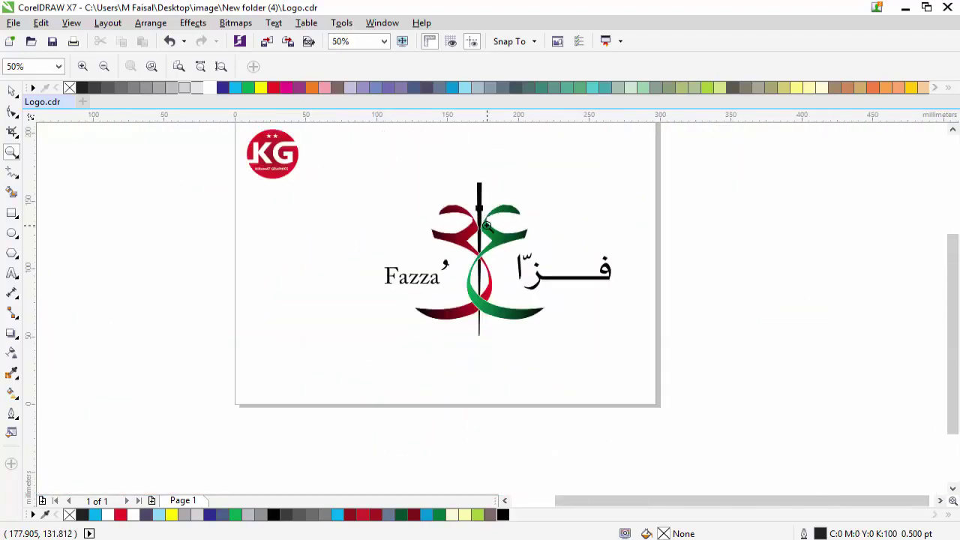
left_click(952, 129)
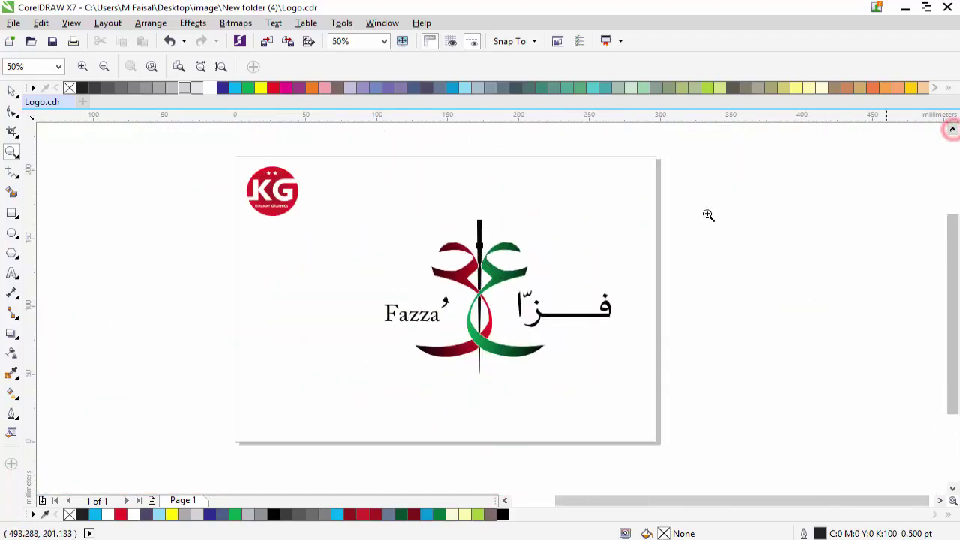
scroll(501, 290, "up", 2)
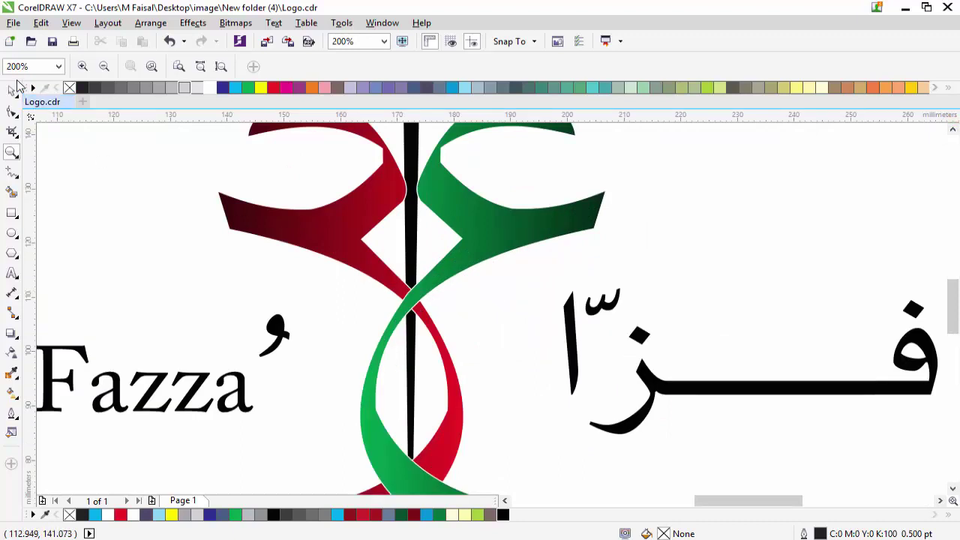
Export the page for web as a transparent 24-bit RGB PNG named Fazza on the Desktop
left_click(12, 24)
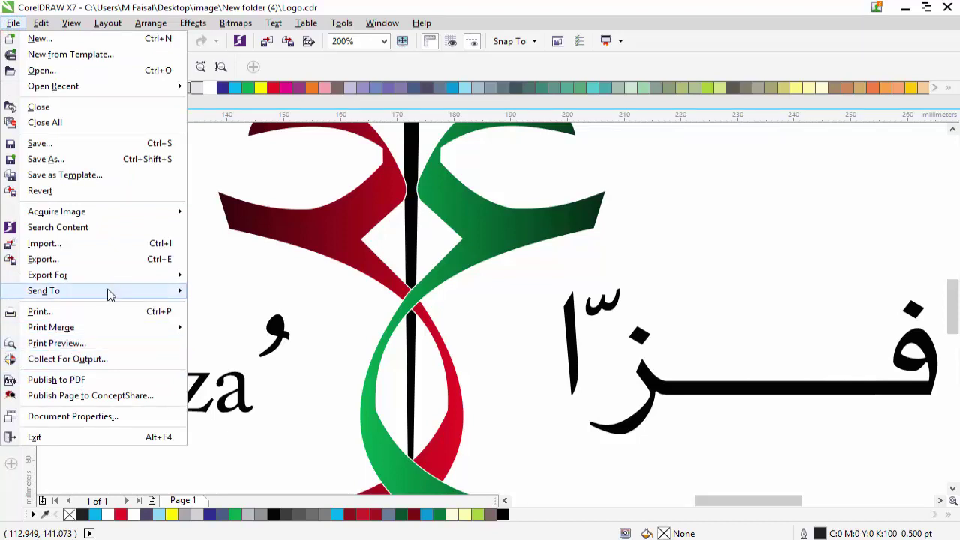
mouse_move(113, 275)
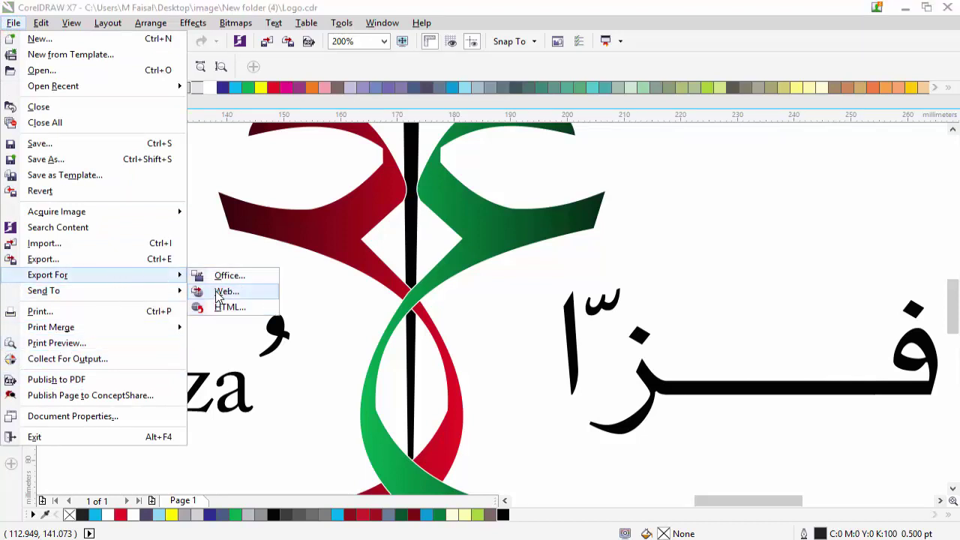
left_click(219, 291)
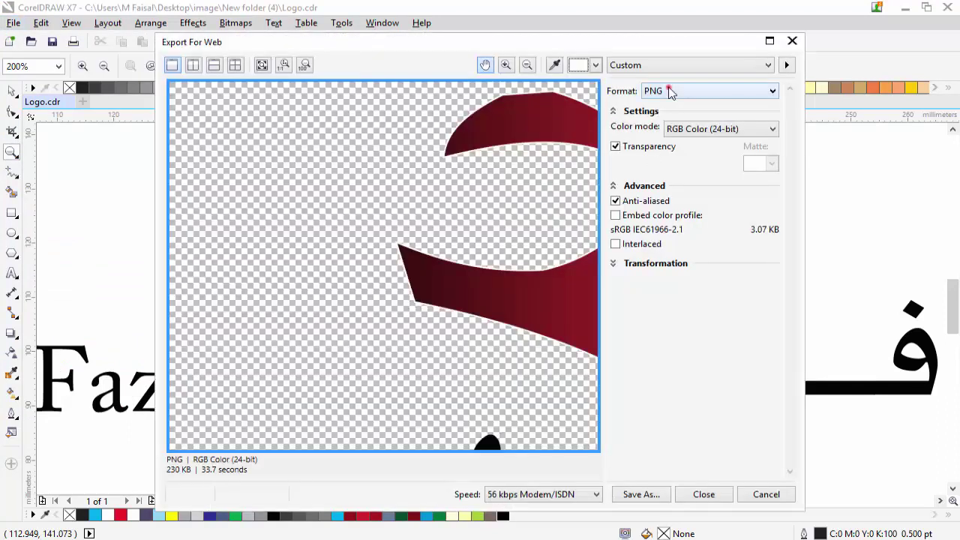
left_click(668, 91)
left_click(673, 119)
left_click(641, 495)
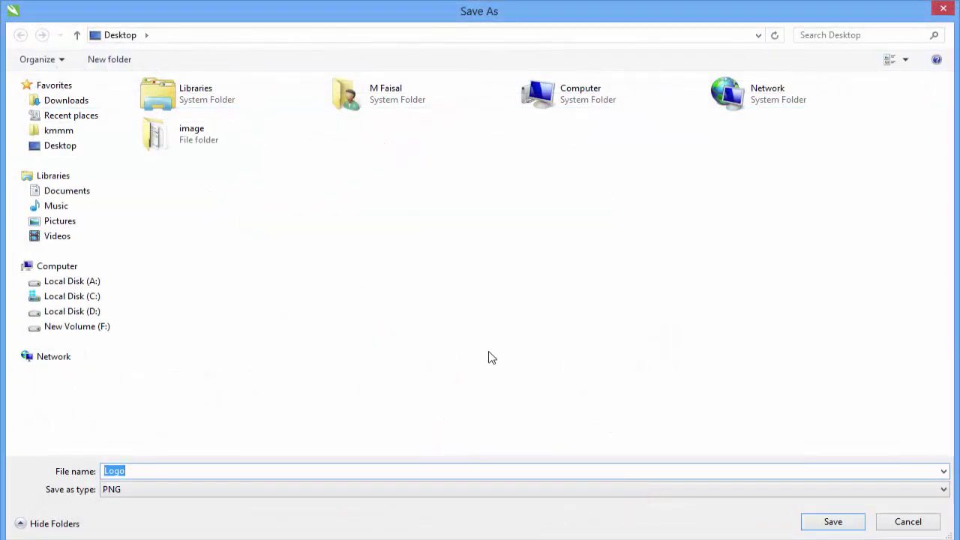
left_click(65, 146)
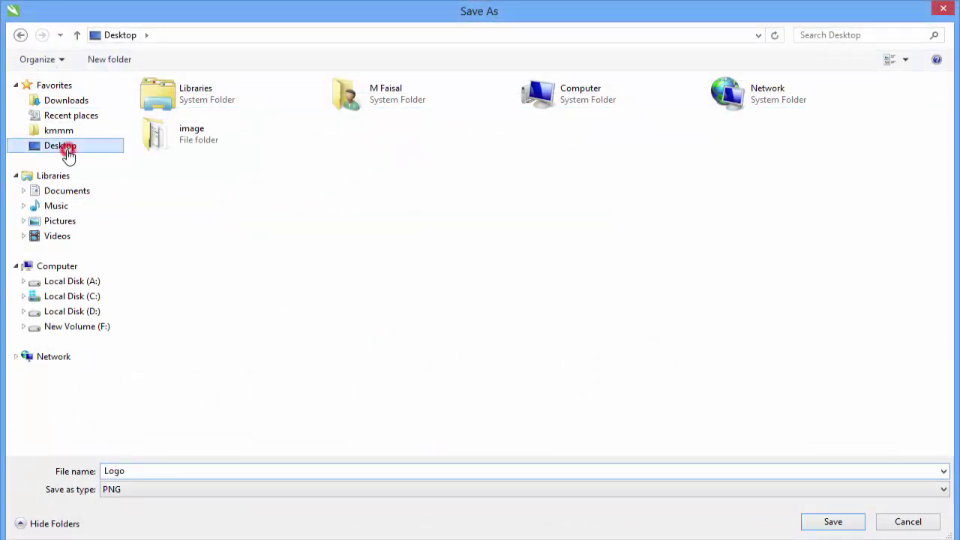
left_click(328, 472)
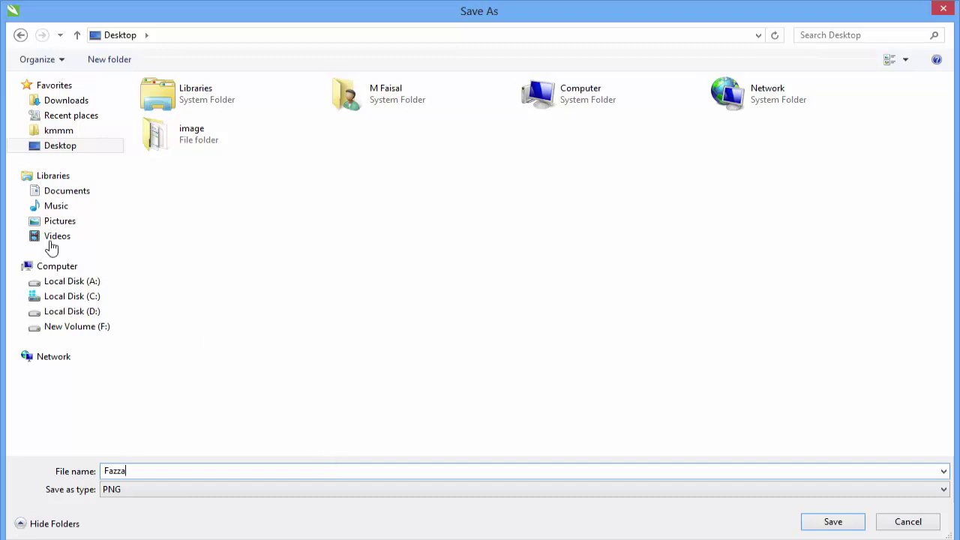
left_click(832, 522)
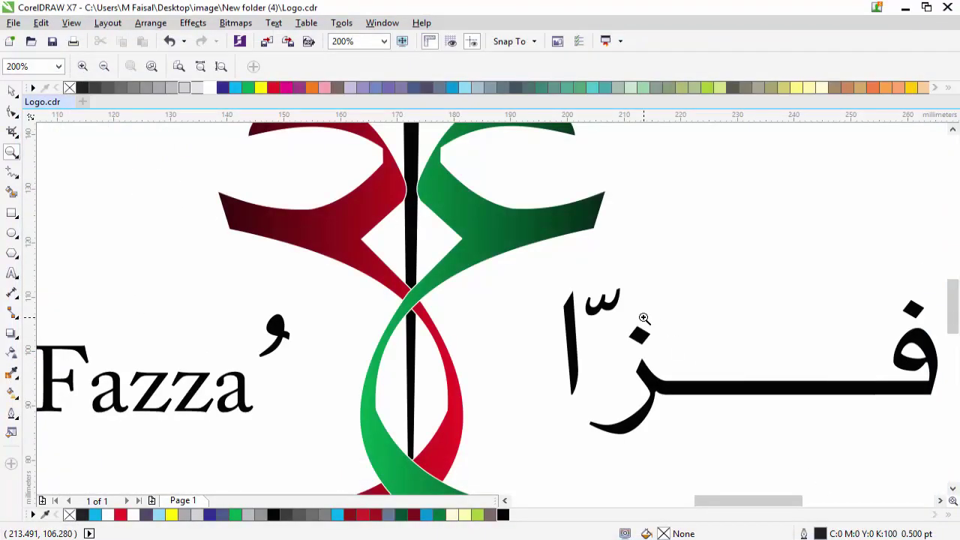
Switch to Photoshop and open the 3D Wall Logo MockUp 2 file from the Desktop
right_click(463, 273)
right_click(467, 291)
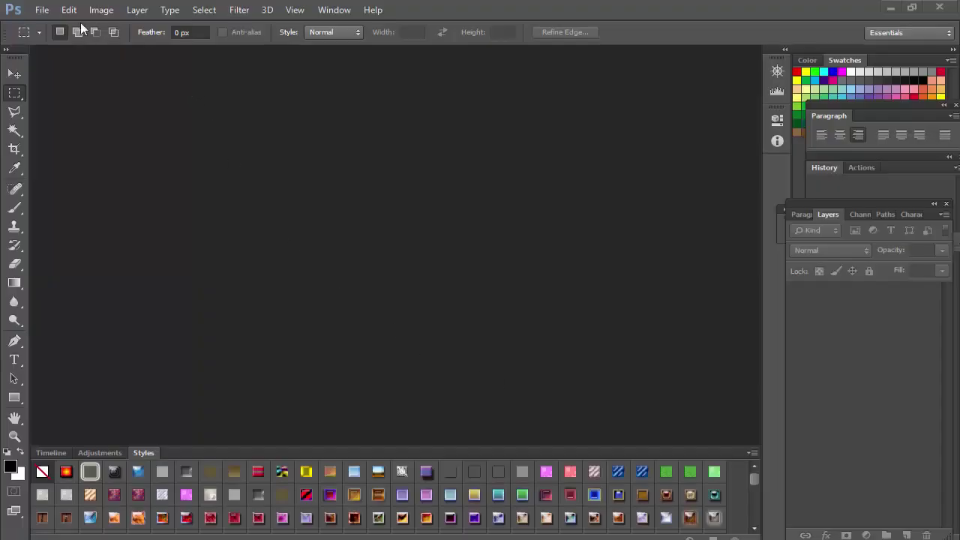
left_click(41, 10)
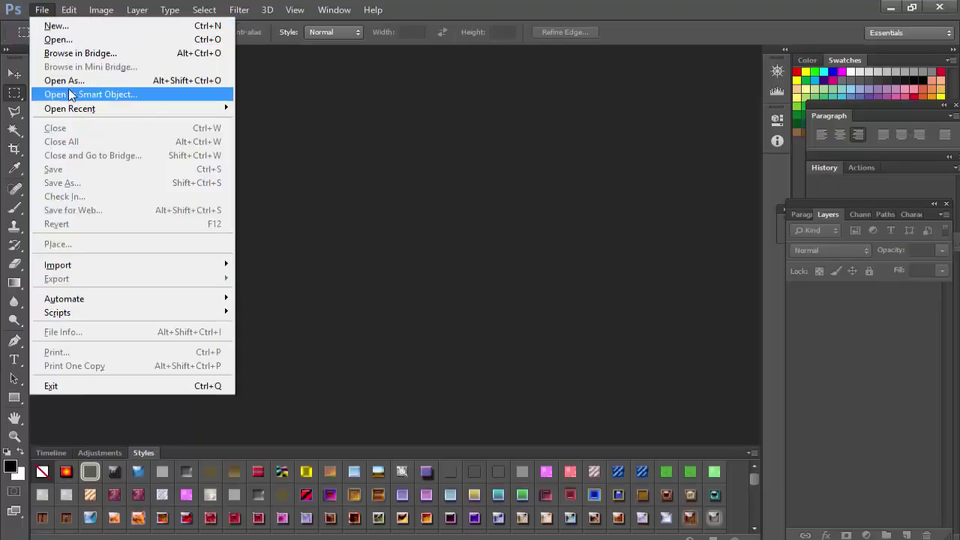
left_click(60, 39)
left_click(483, 260)
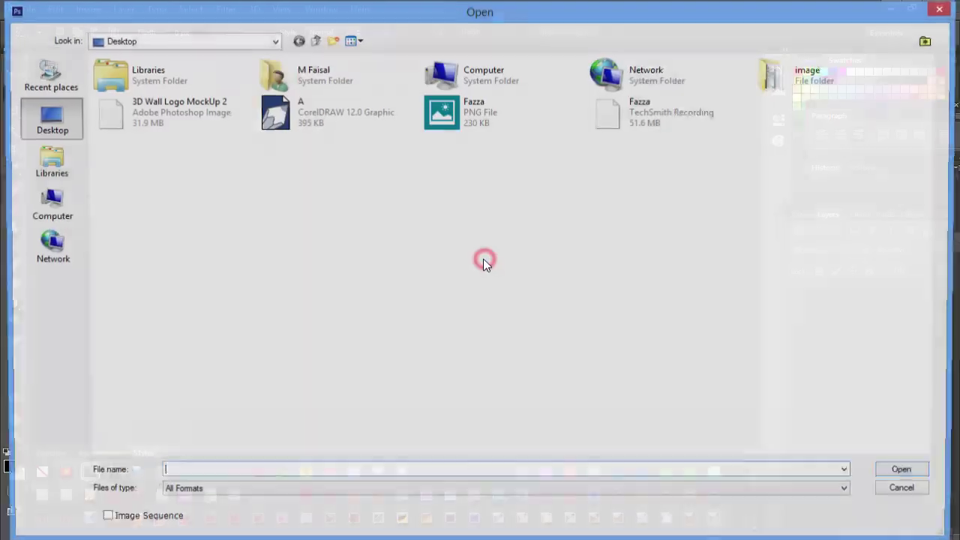
double_click(172, 116)
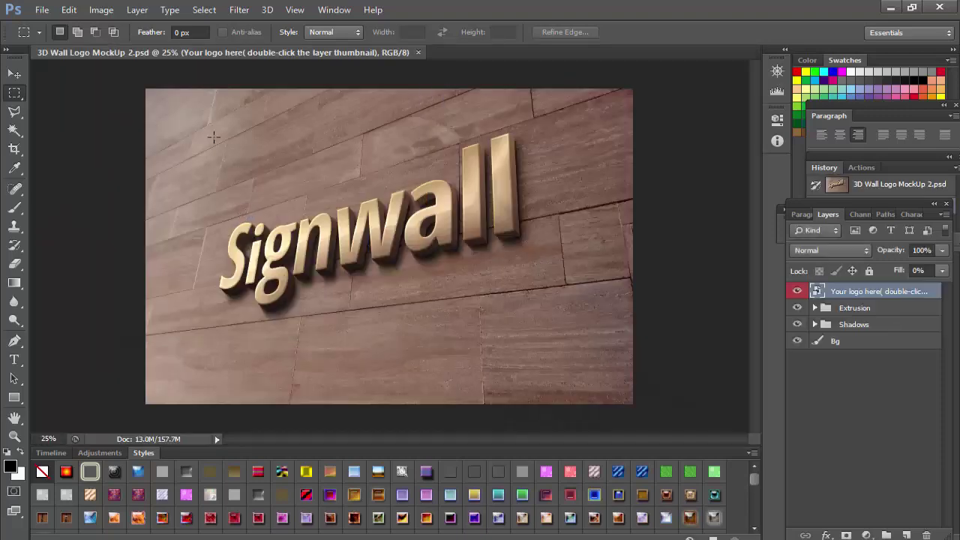
Try to open the exported Fazza PNG with Open As in the Photoshop format
left_click(42, 9)
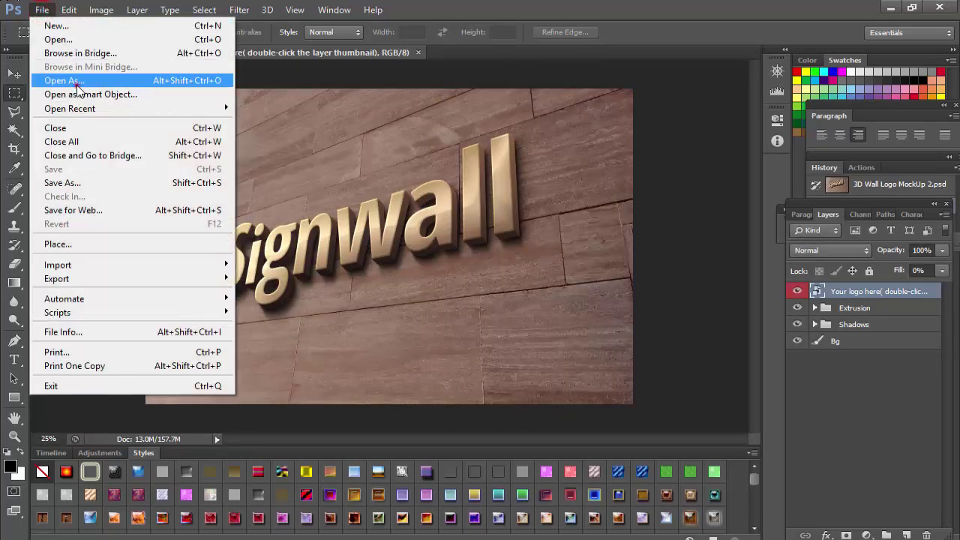
left_click(78, 85)
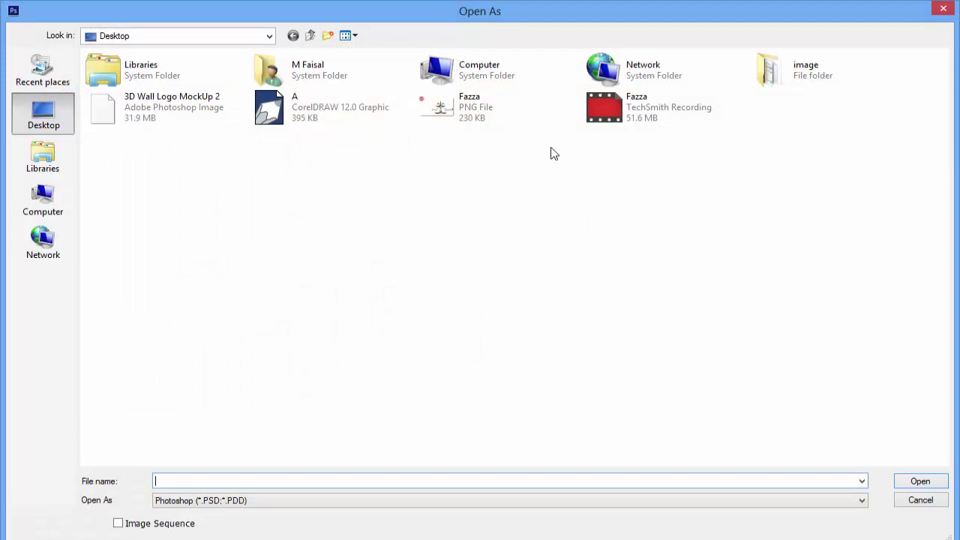
double_click(463, 112)
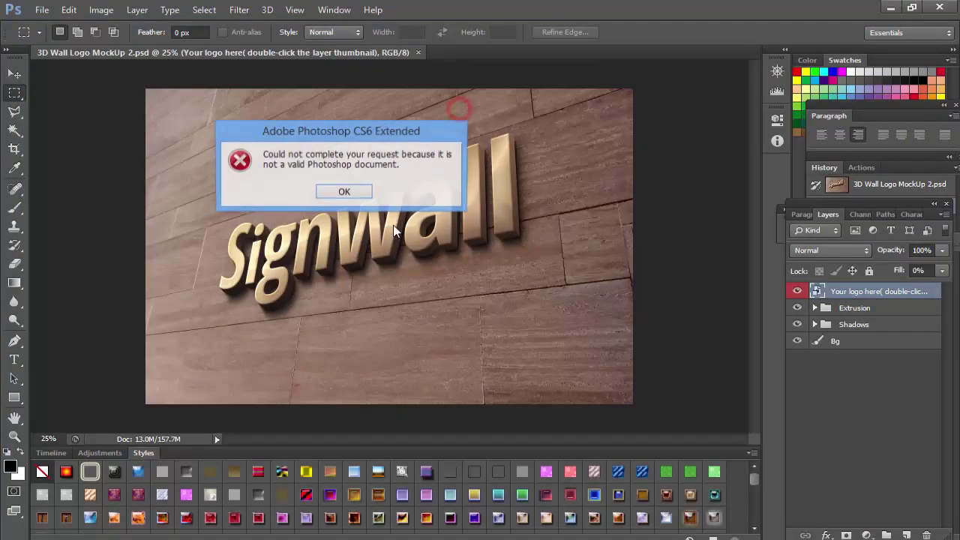
left_click(343, 193)
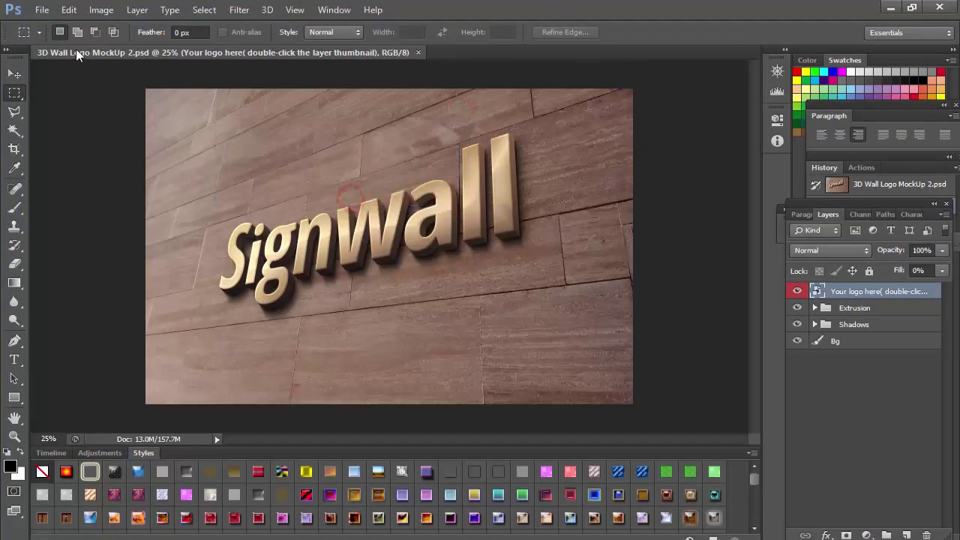
Open the Fazza PNG file from the Desktop as a second document
left_click(42, 15)
left_click(56, 31)
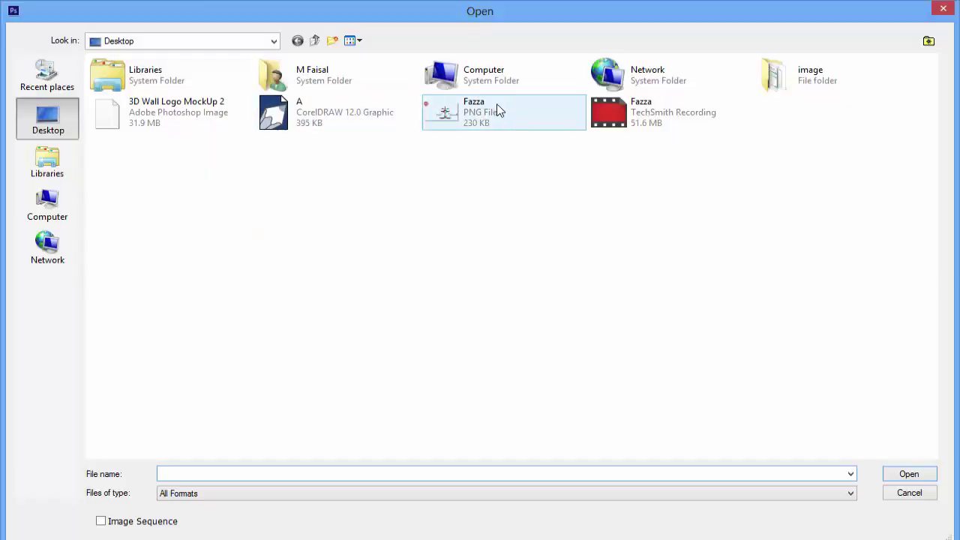
double_click(497, 111)
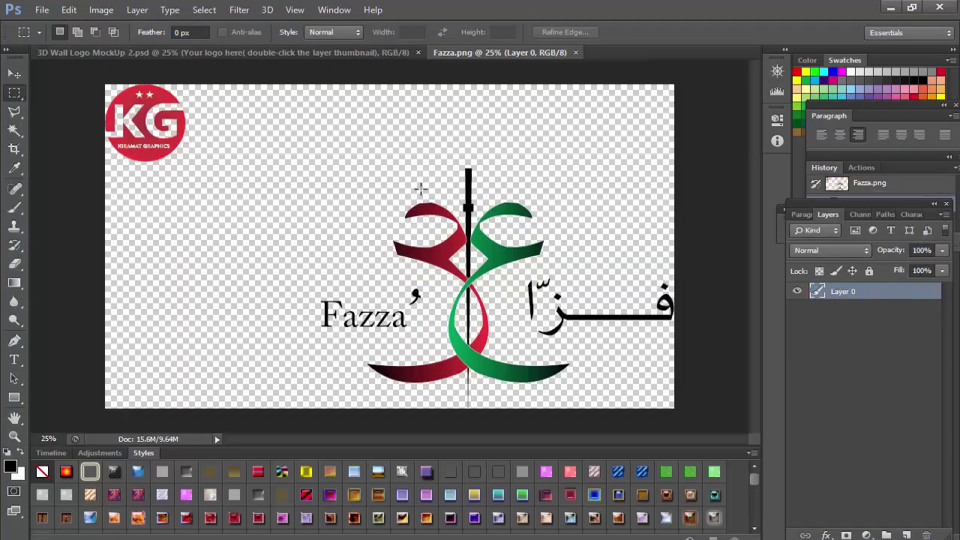
Delete the round red KG emblem from the Fazza image and move the logo to the middle of the canvas
left_click(14, 73)
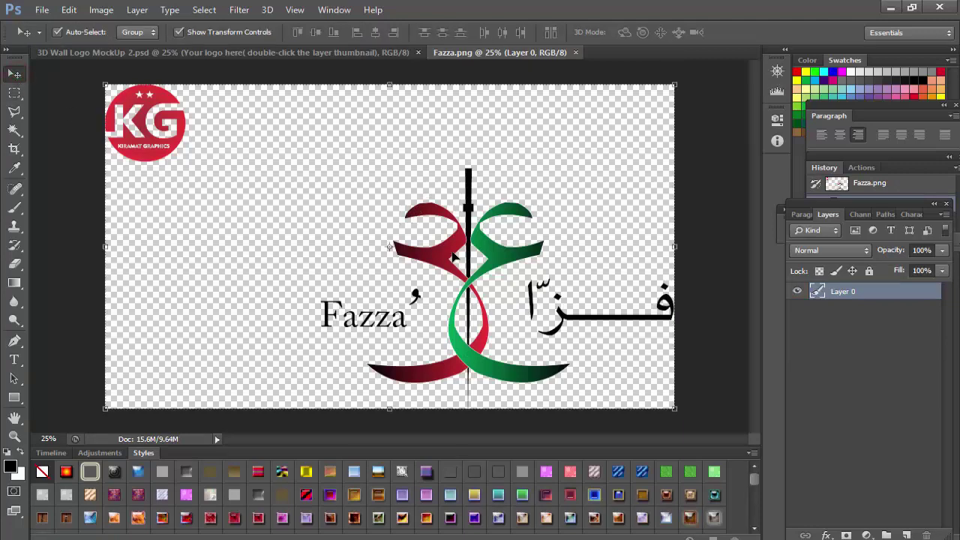
left_click_drag(446, 257, 507, 277)
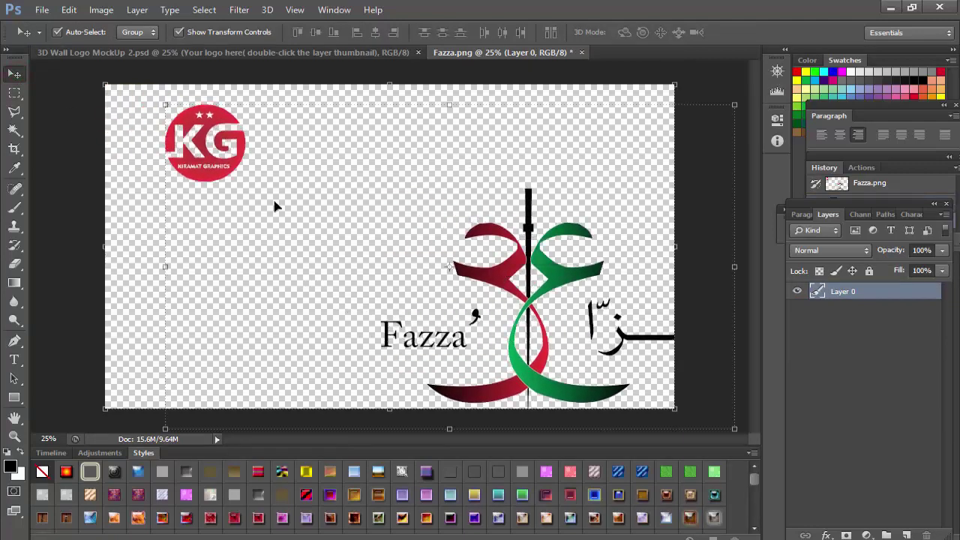
left_click(14, 93)
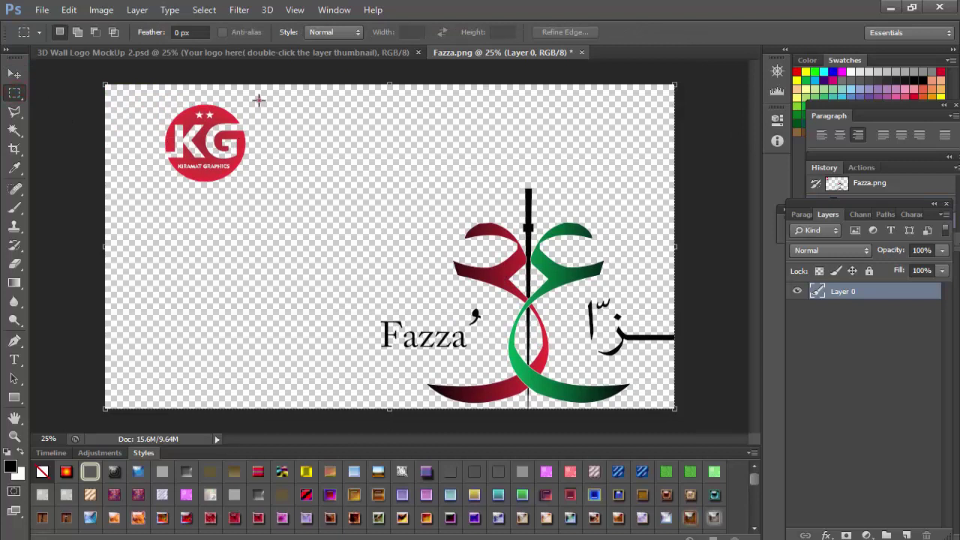
left_click_drag(258, 100, 154, 206)
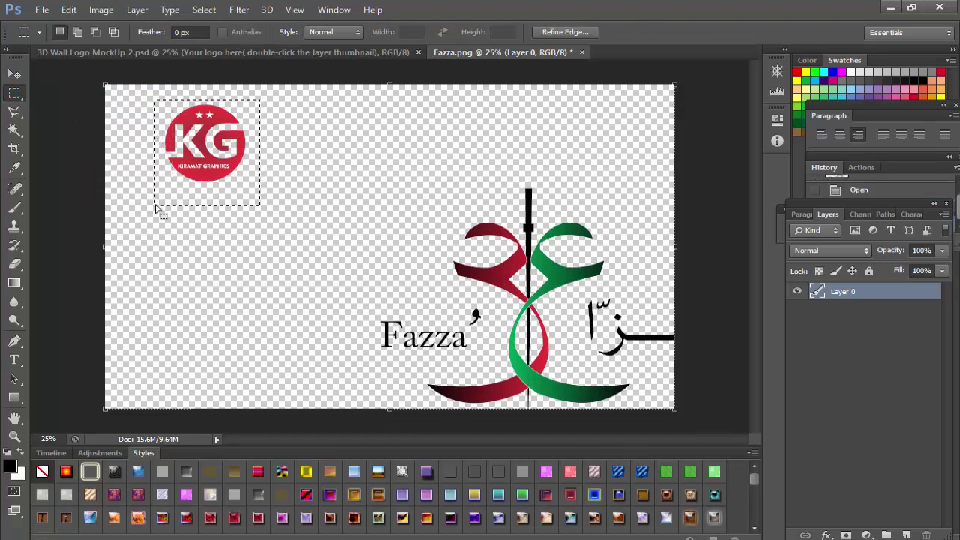
key("Delete")
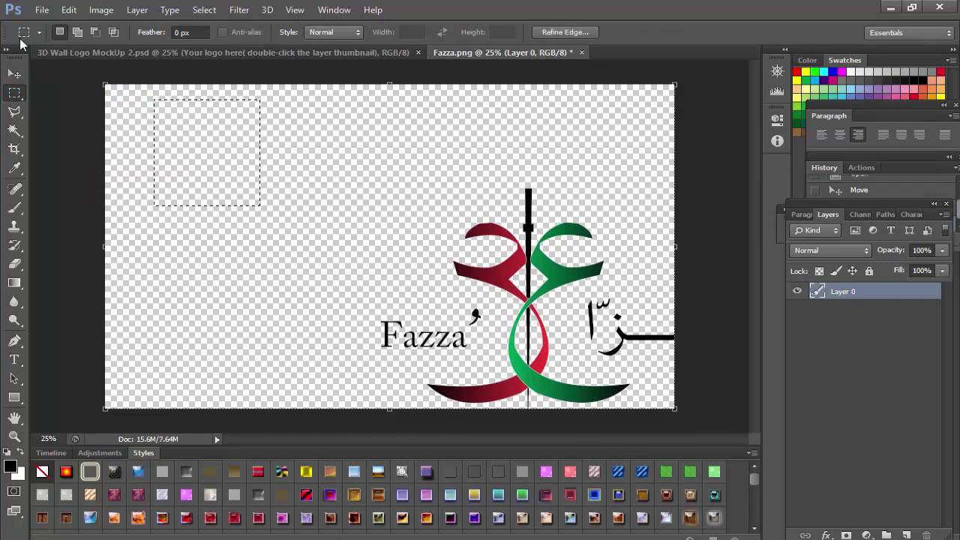
left_click(304, 154)
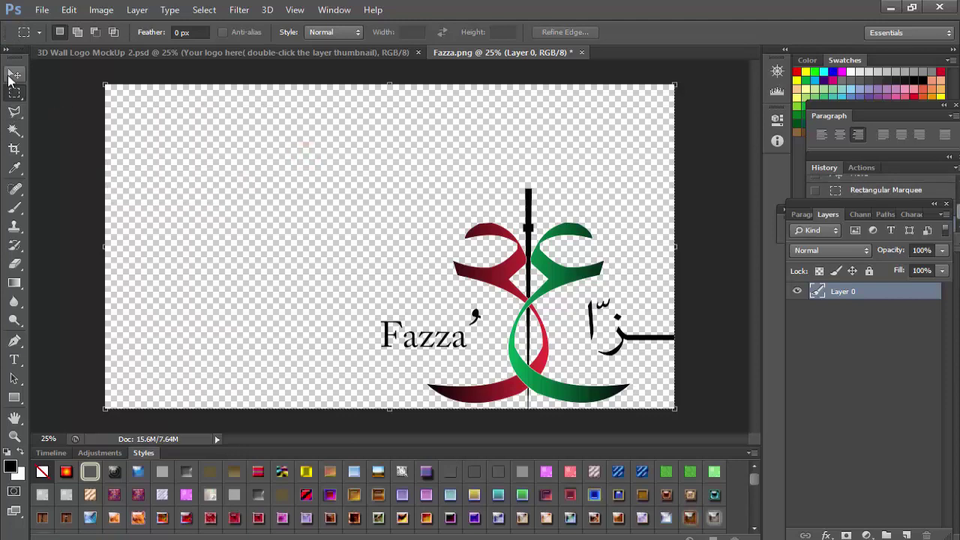
left_click(13, 75)
left_click_drag(516, 295, 368, 233)
Open the contents of the mockup's "Your logo here" smart object and hide its Replace me layer
left_click(321, 52)
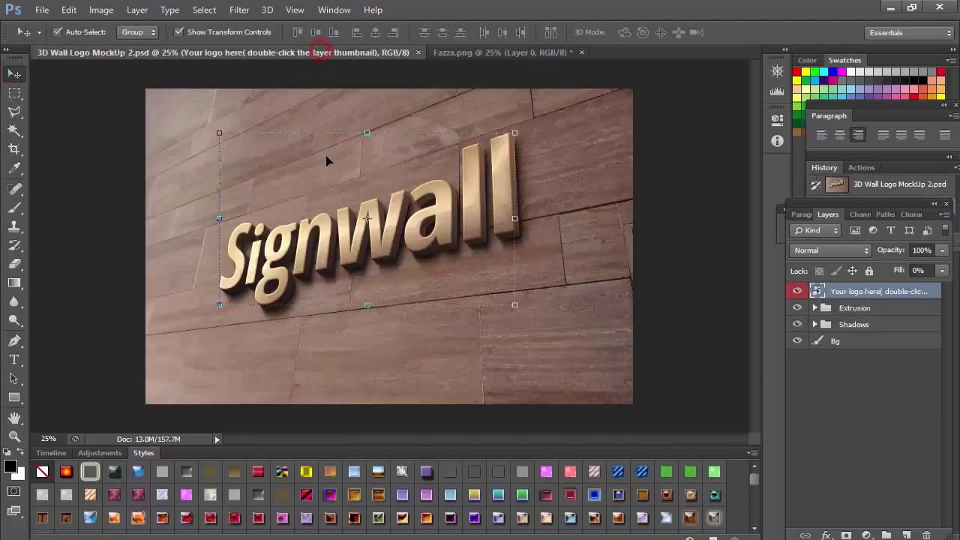
double_click(815, 292)
left_click(412, 220)
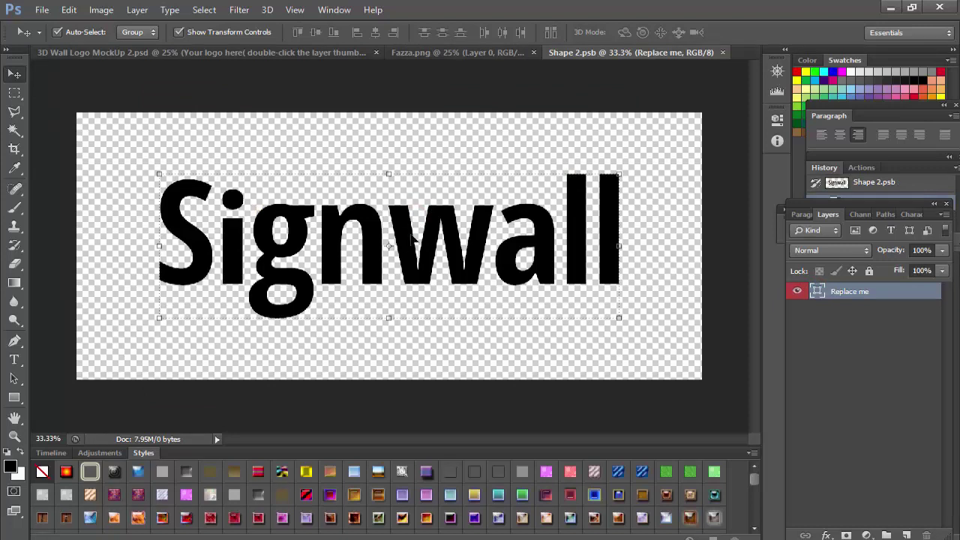
left_click(404, 238)
Place the logo from Fazza.png in Shape 2.psb, scaled to about 82% and fitted within the canvas at X 1342.5, Y 567 px
left_click(429, 53)
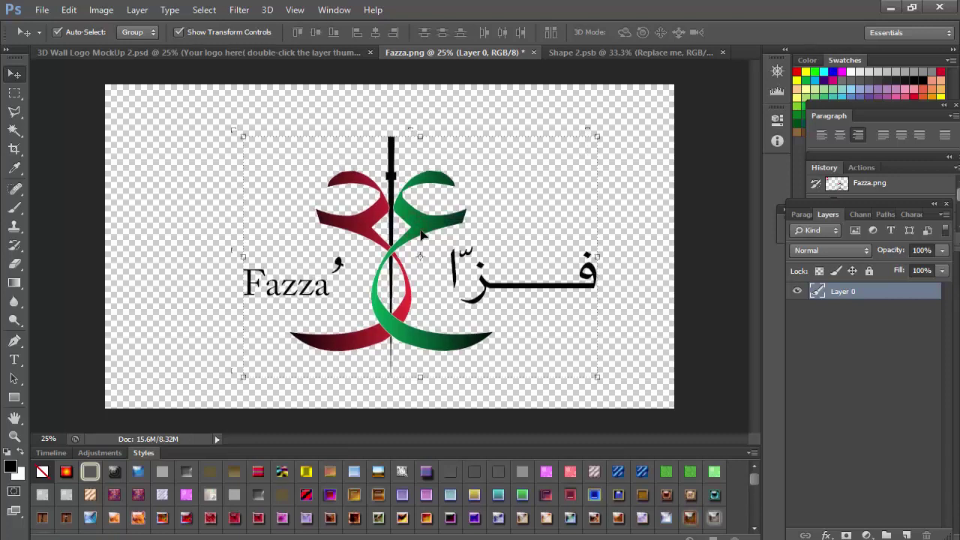
mouse_move(414, 231)
left_mouse_down()
mouse_move(570, 39)
mouse_move(582, 48)
mouse_move(418, 231)
left_mouse_up()
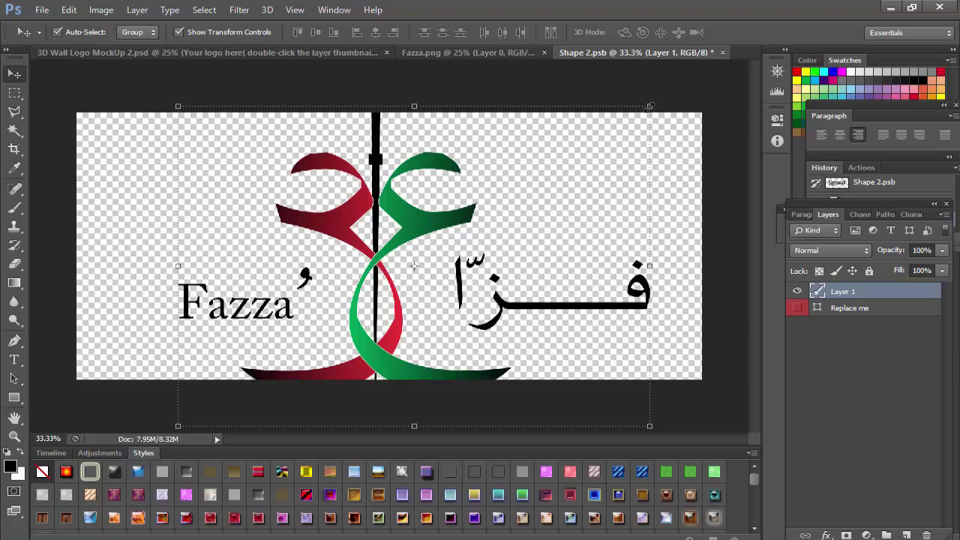
left_click_drag(649, 106, 563, 164)
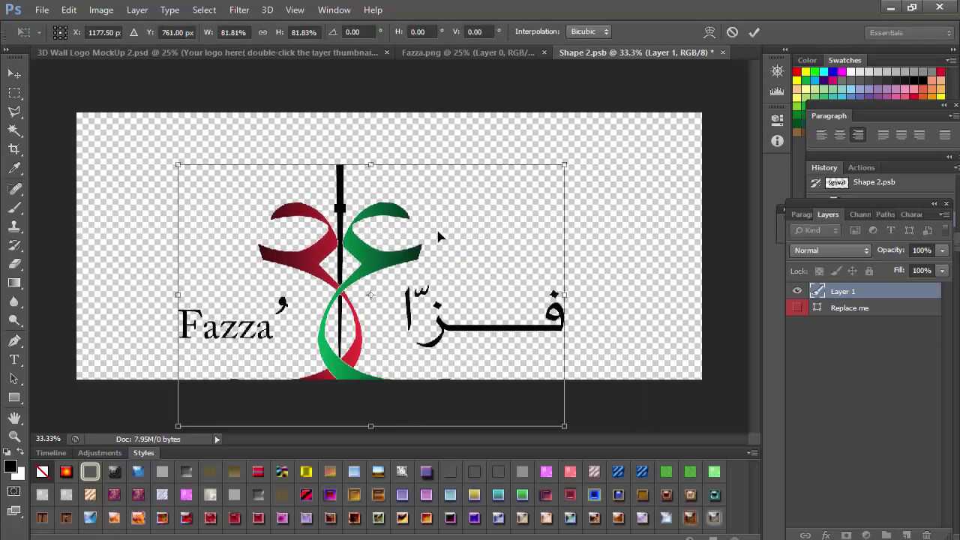
left_click_drag(377, 266, 415, 222)
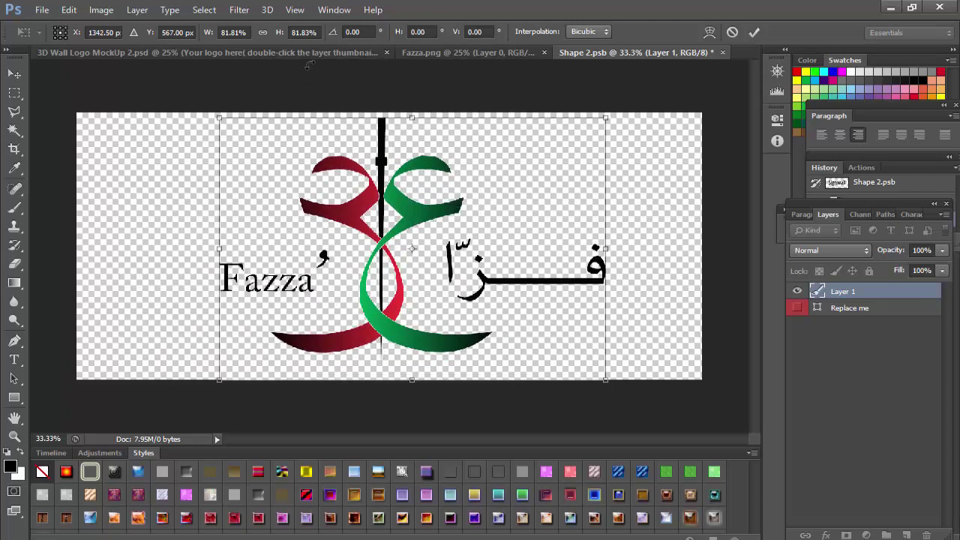
left_click(14, 93)
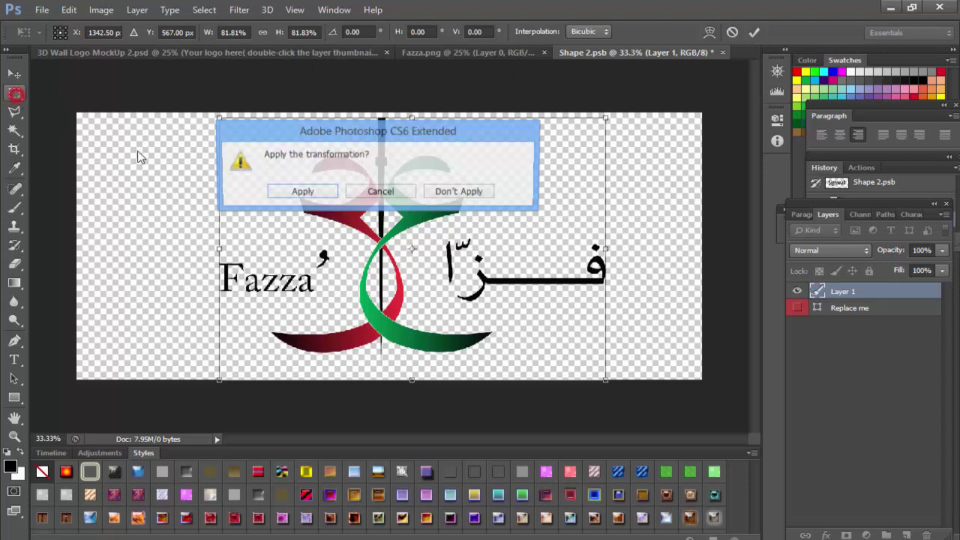
left_click(279, 191)
left_click(140, 216)
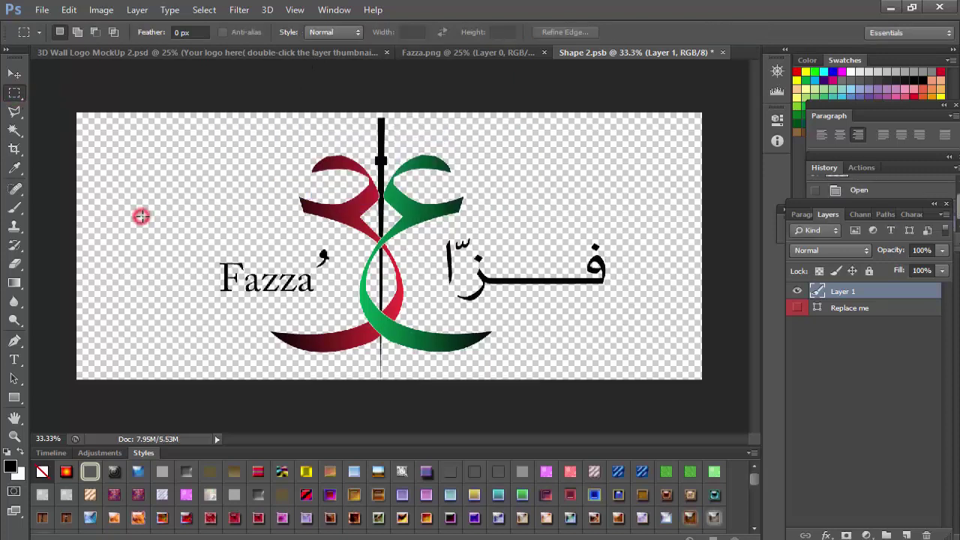
Save Shape 2.psb and return to the 3D Wall Logo MockUp 2 document
key("ctrl+s")
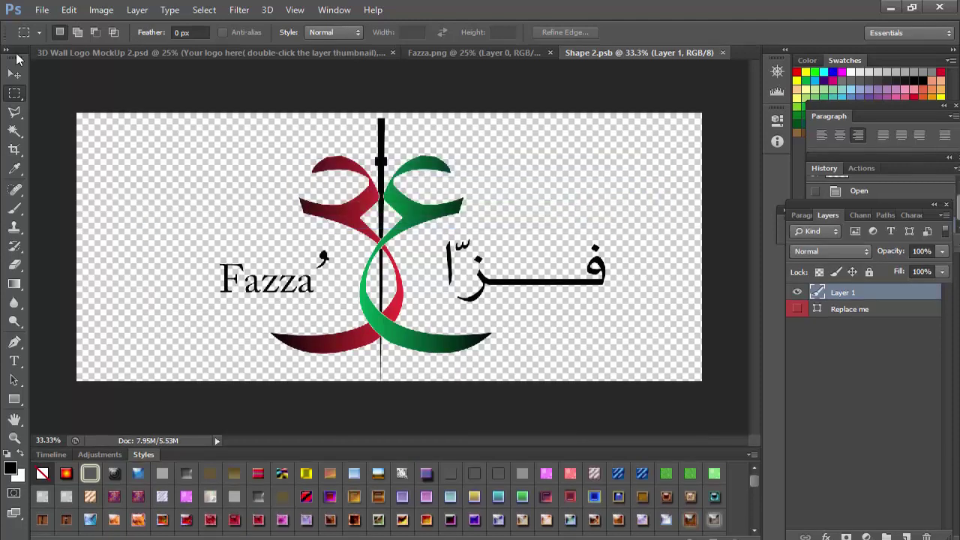
left_click(41, 9)
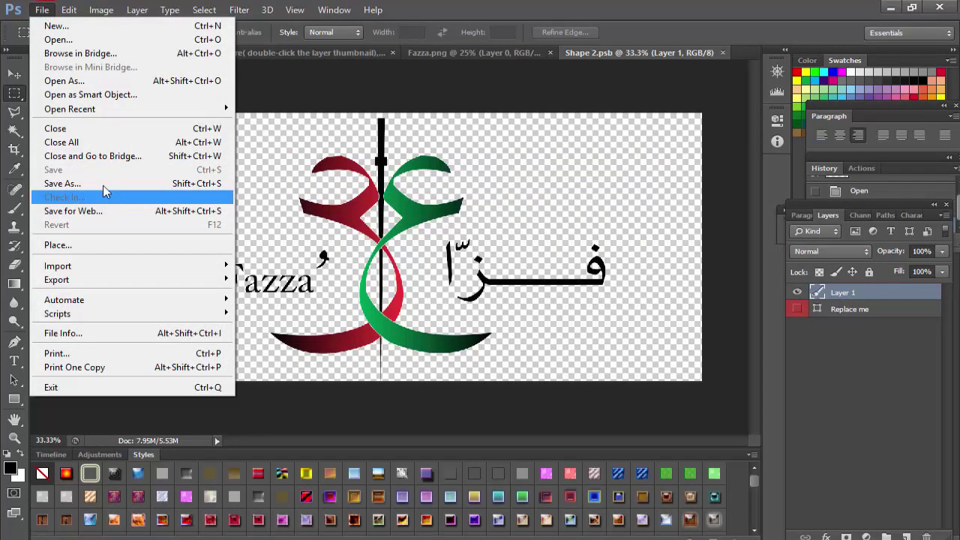
left_click(309, 126)
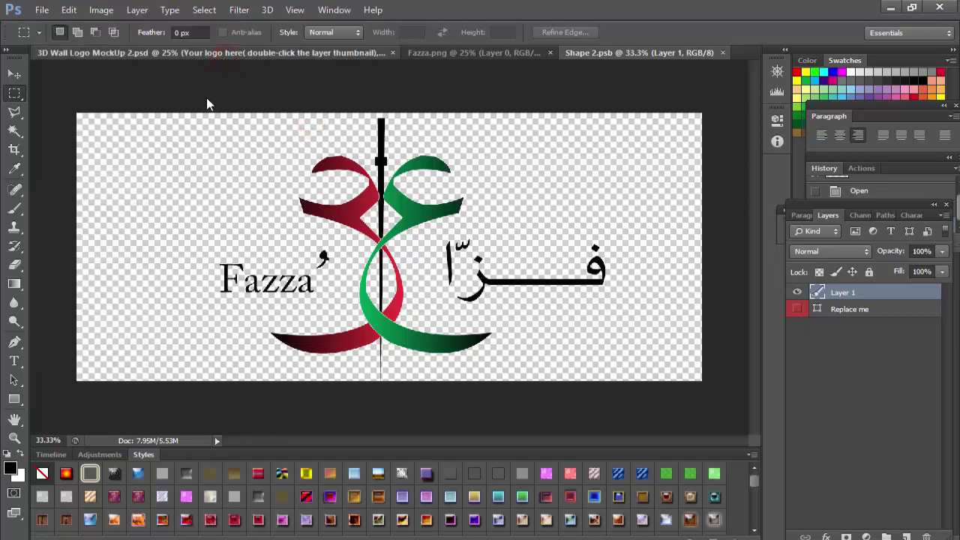
left_click(214, 53)
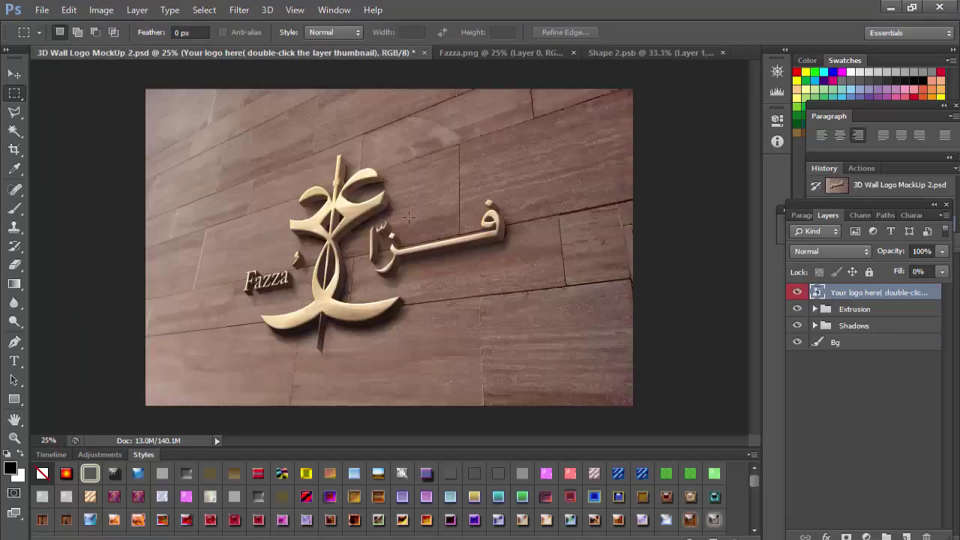
Copy the colored logo layer from Shape 2.psb into the 3D Wall Logo MockUp 2 document and place it over the 3D logo
left_click(614, 52)
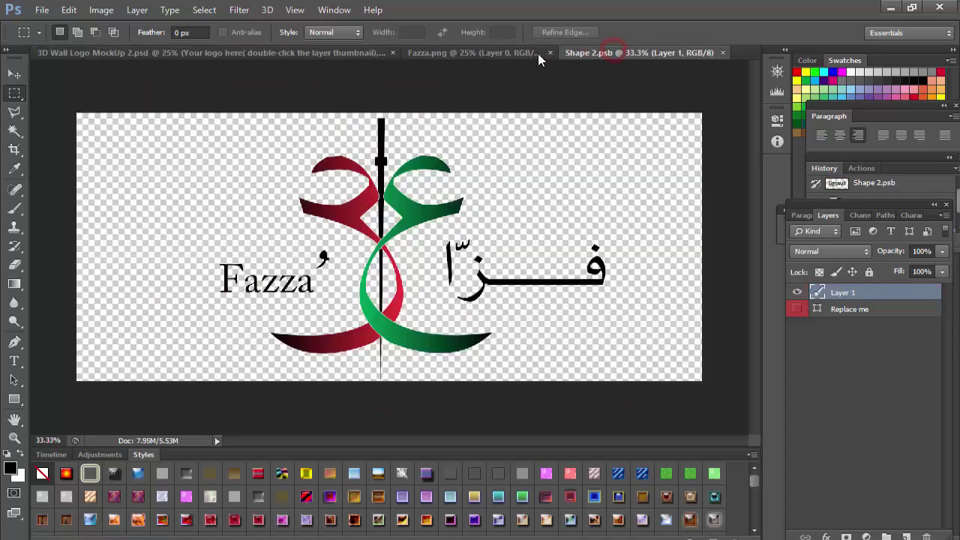
left_click(18, 74)
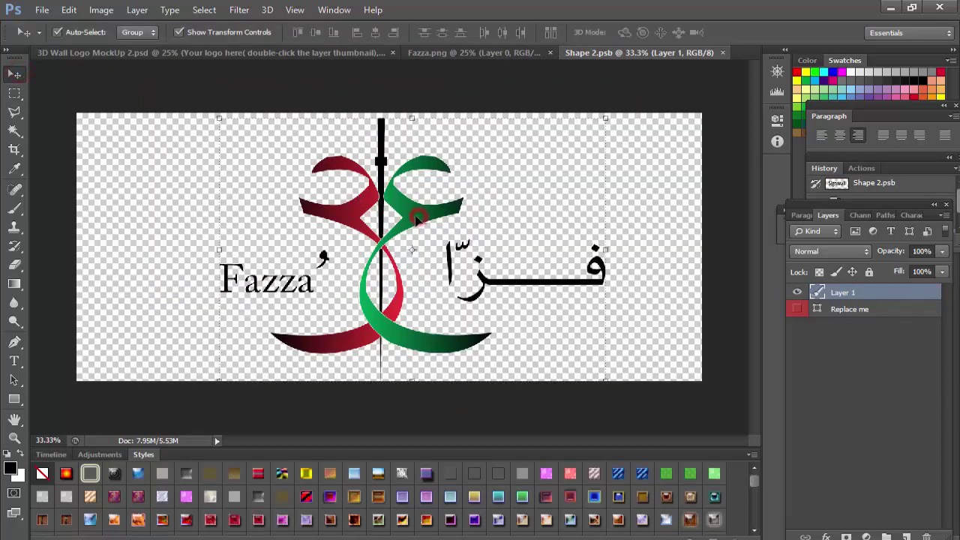
left_click_drag(417, 219, 311, 201)
left_click_drag(358, 244, 361, 220)
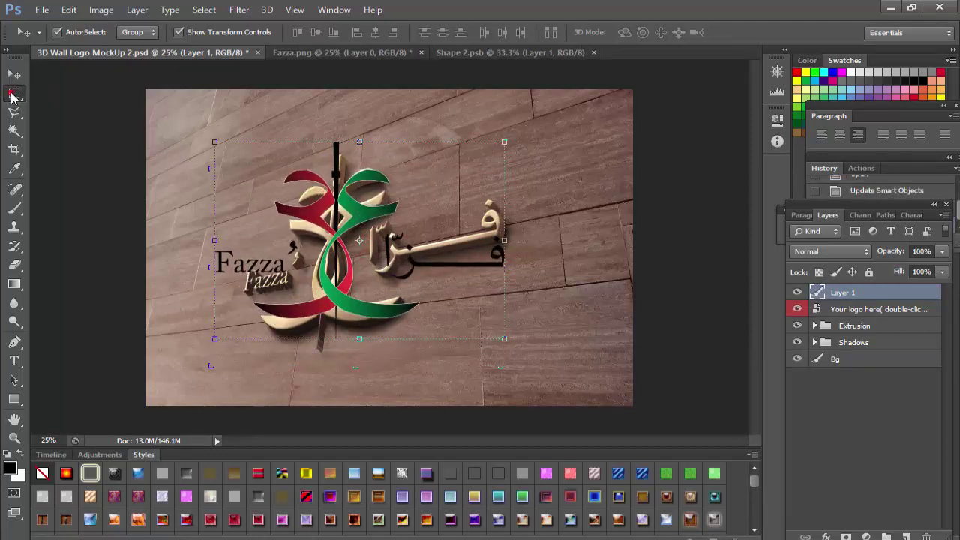
Delete the flat black Arabic word and the Fazza text from Layer 1, then clear the selection
left_click(14, 92)
left_click_drag(522, 228, 253, 259)
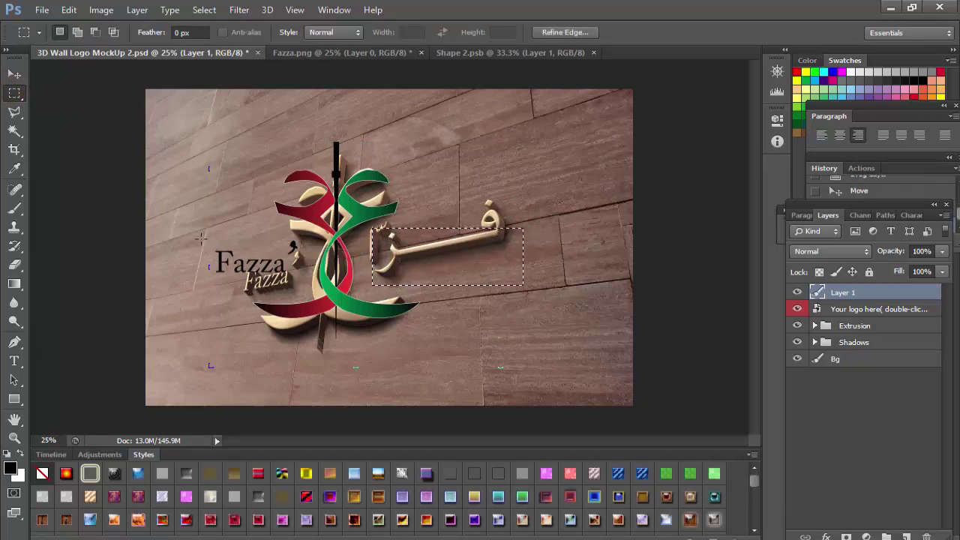
left_click_drag(202, 235, 306, 282)
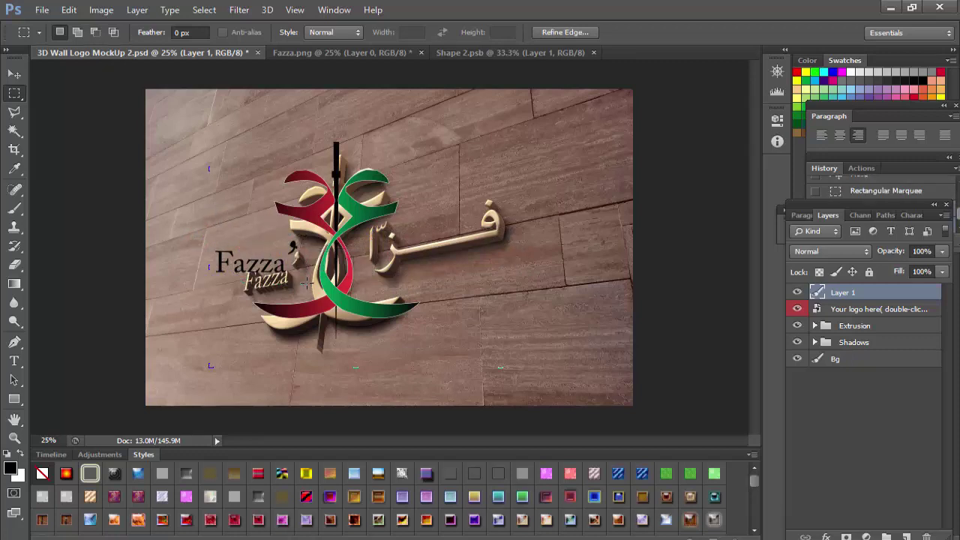
key("Delete")
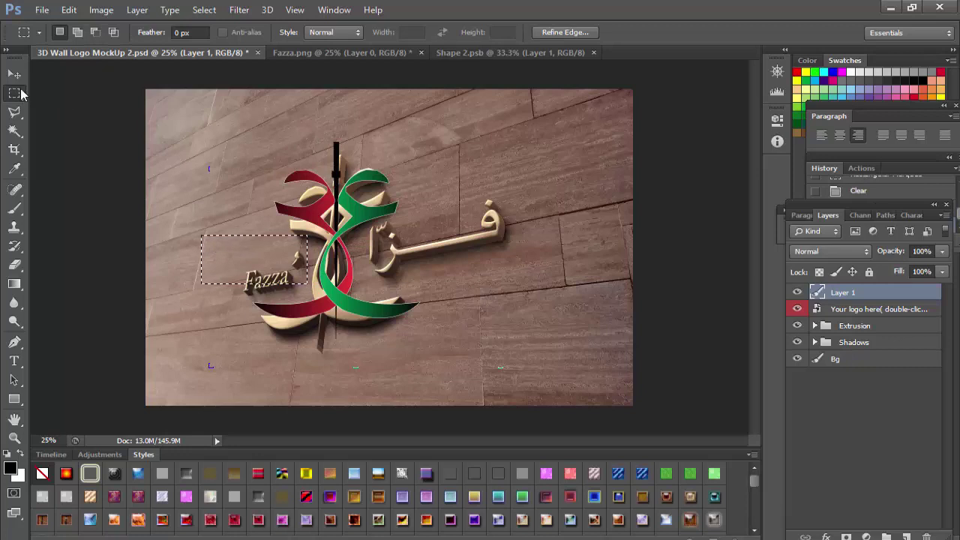
left_click(14, 111)
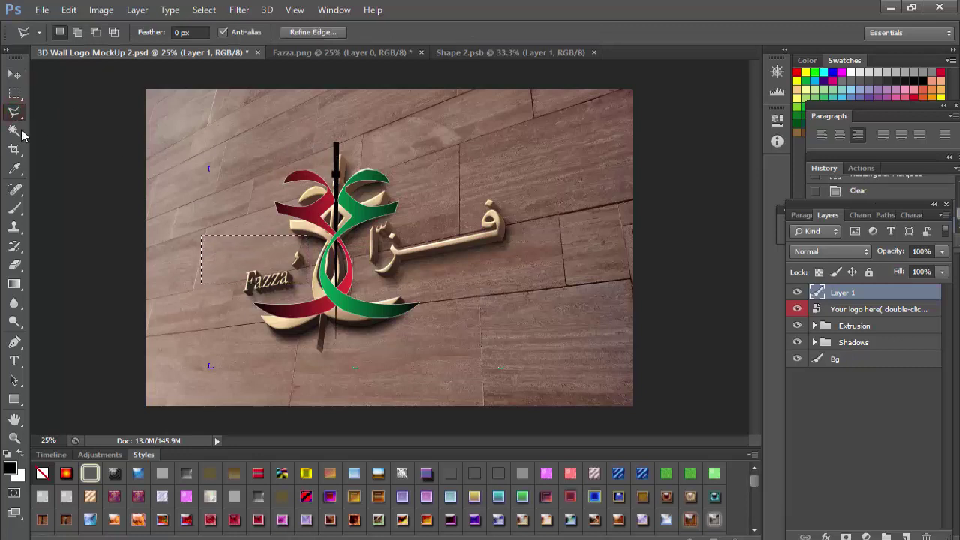
left_click(14, 92)
left_click(294, 145)
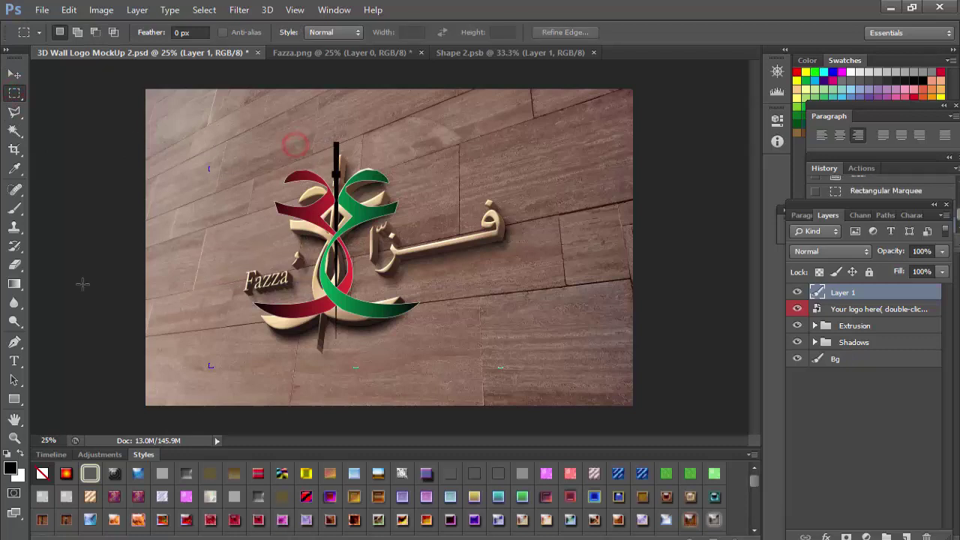
Select the uppermost part of the black sword blade inside the loop, just below the ribbon crossing, with the Polygonal Lasso
left_click(14, 437)
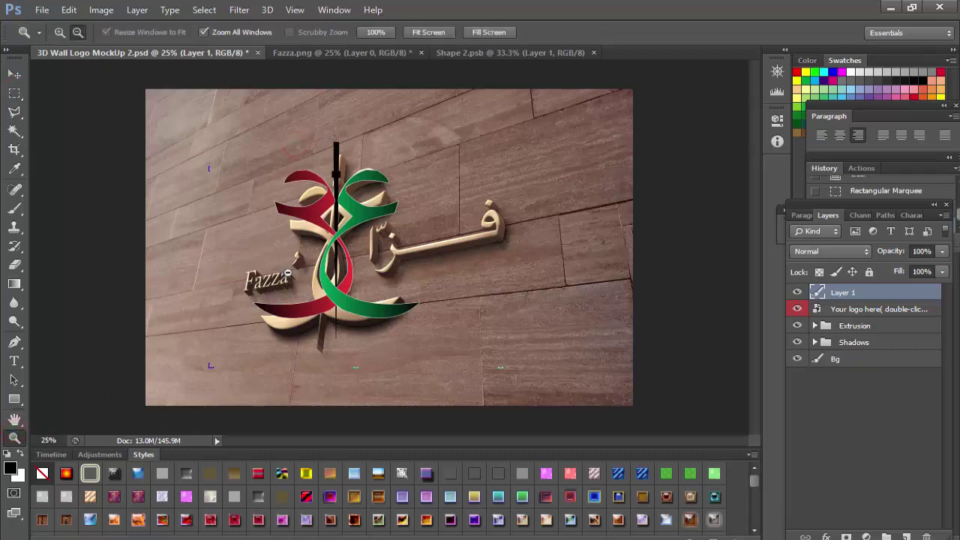
left_click(60, 33)
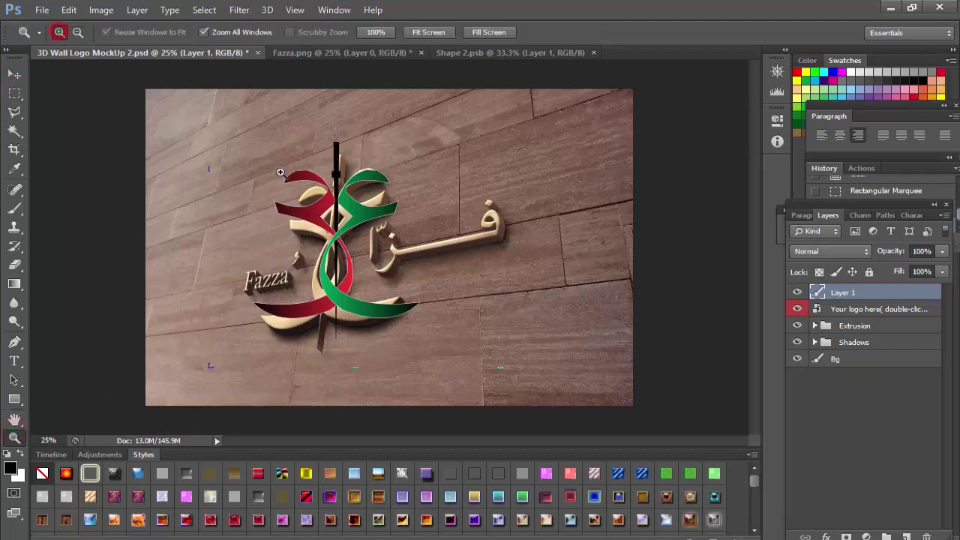
left_click_drag(327, 139, 347, 352)
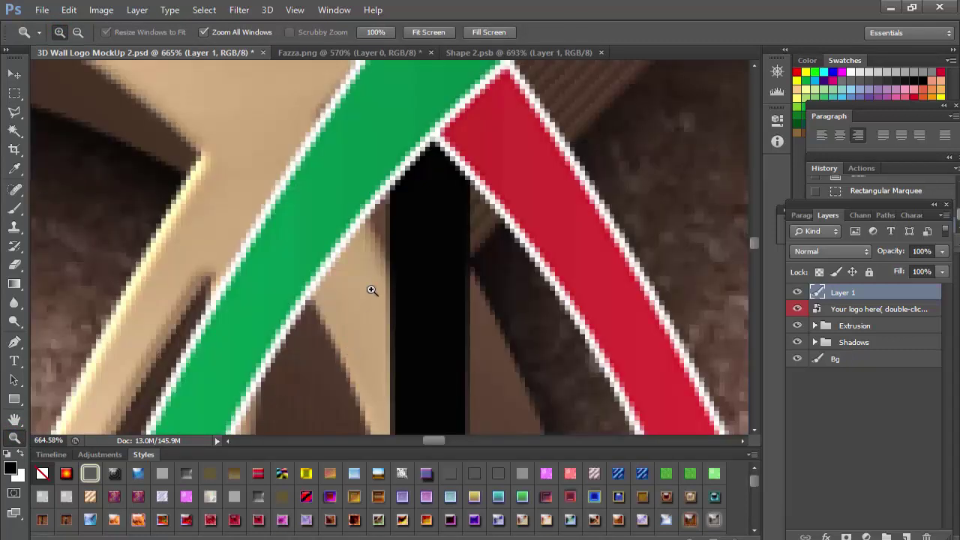
left_click(15, 112)
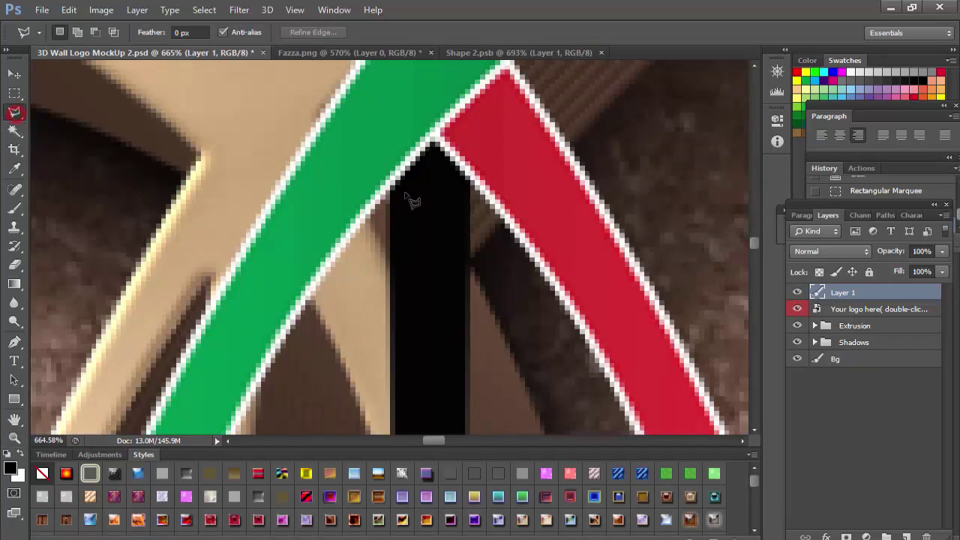
left_click(435, 135)
left_click(386, 195)
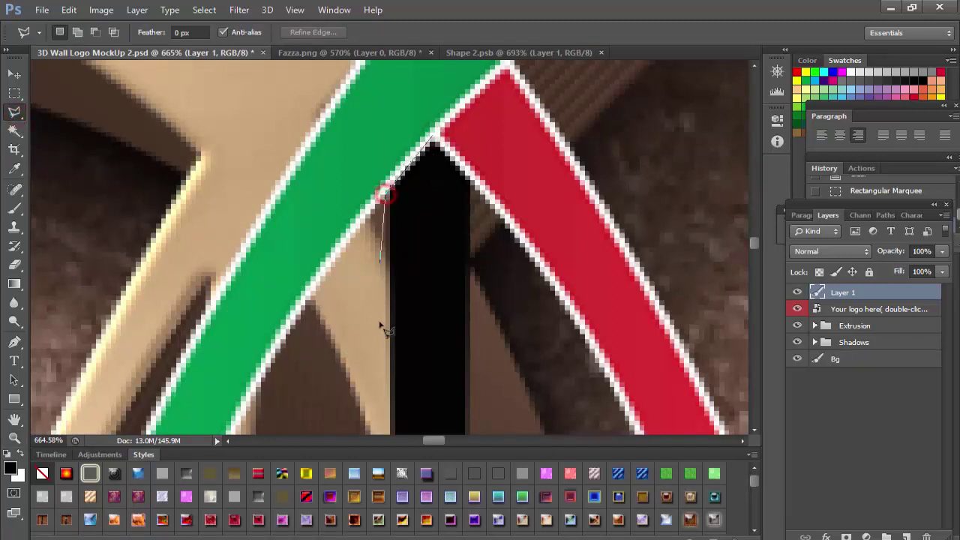
left_click(380, 424)
left_click(480, 423)
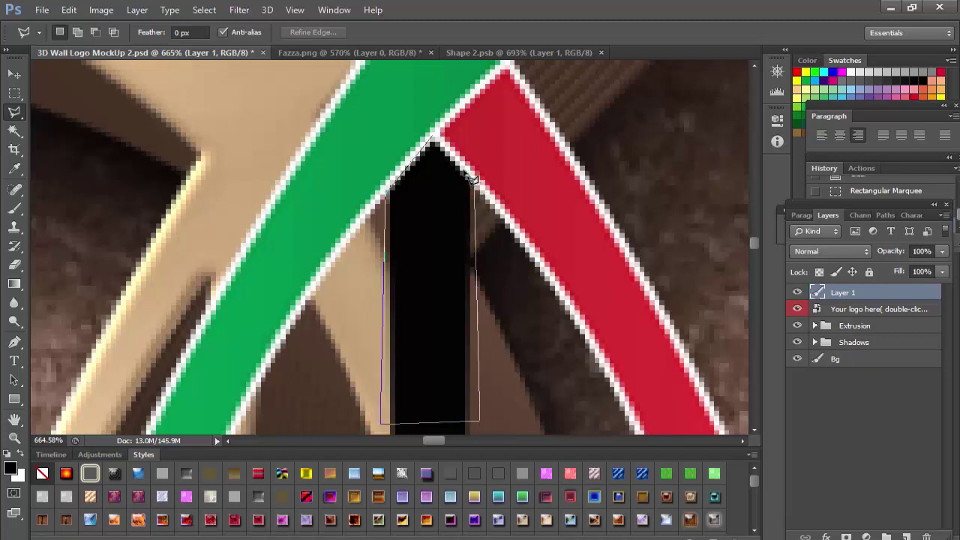
left_click(433, 138)
key("Delete")
scroll(433, 267, "down", 5)
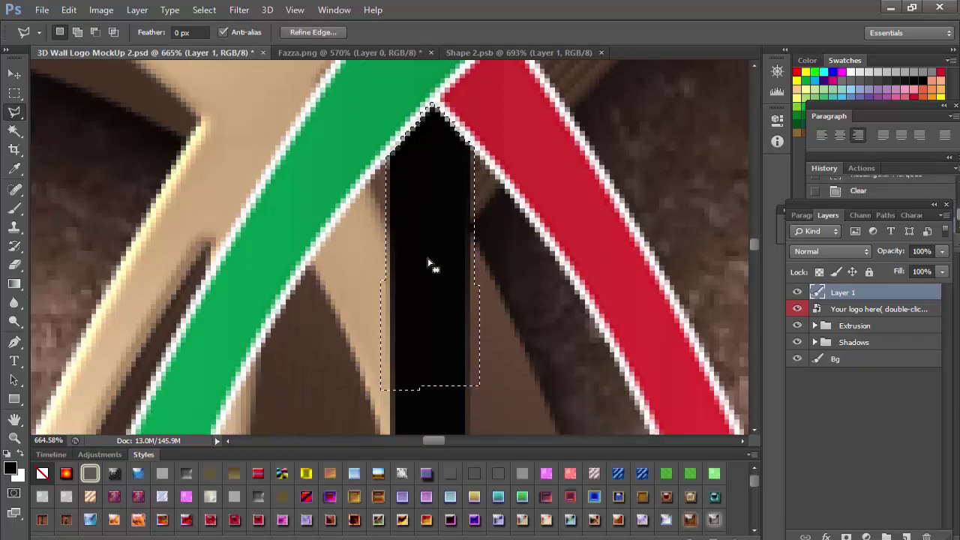
scroll(432, 281, "down", 2)
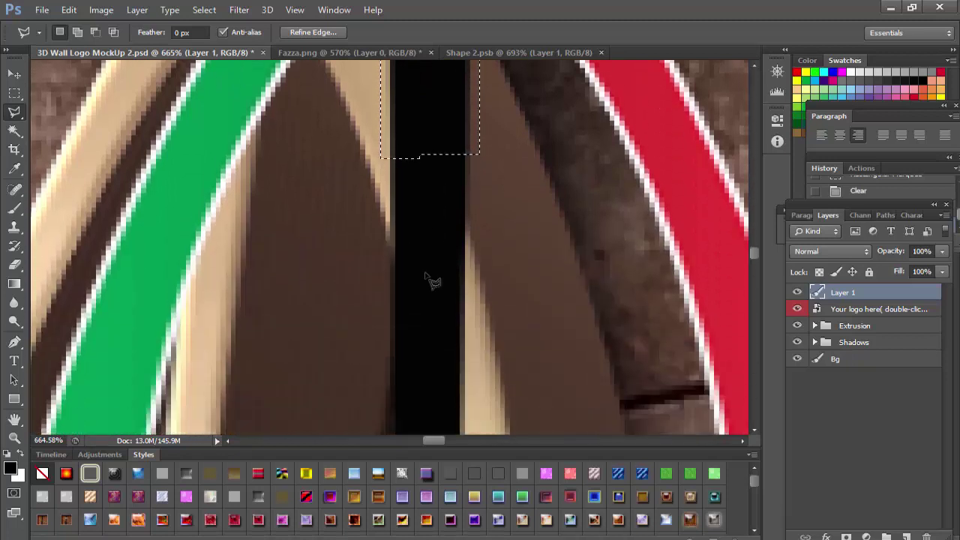
left_click(382, 146)
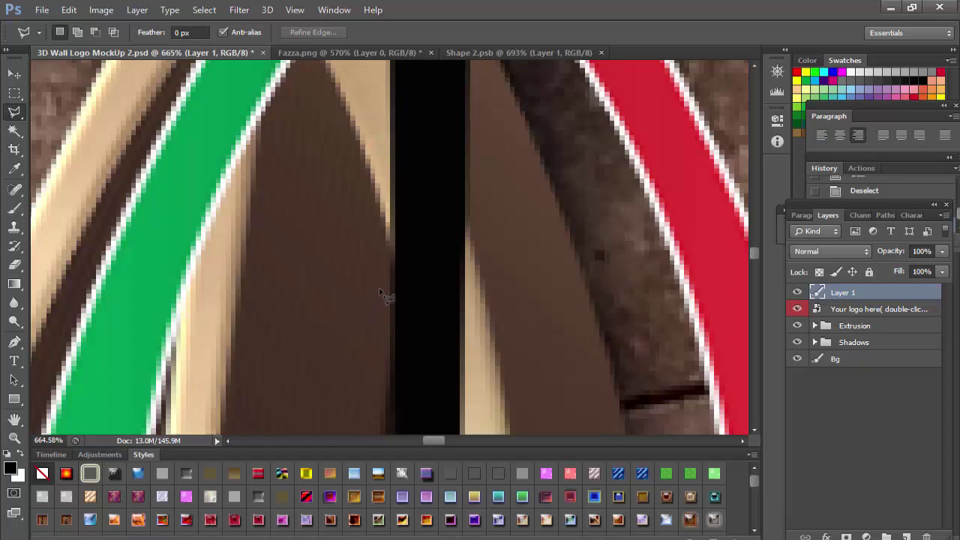
scroll(379, 292, "up", 4)
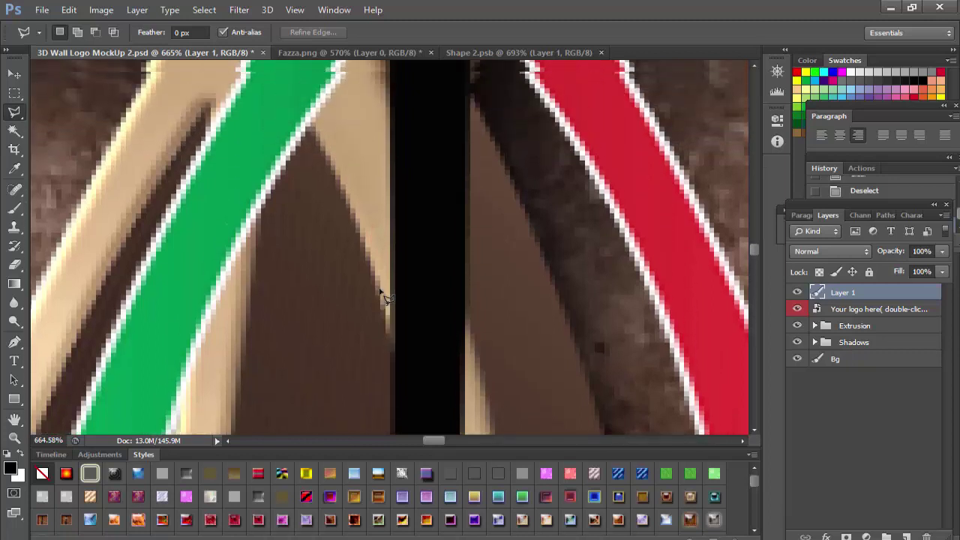
scroll(384, 296, "up", 2)
key("ctrl+z")
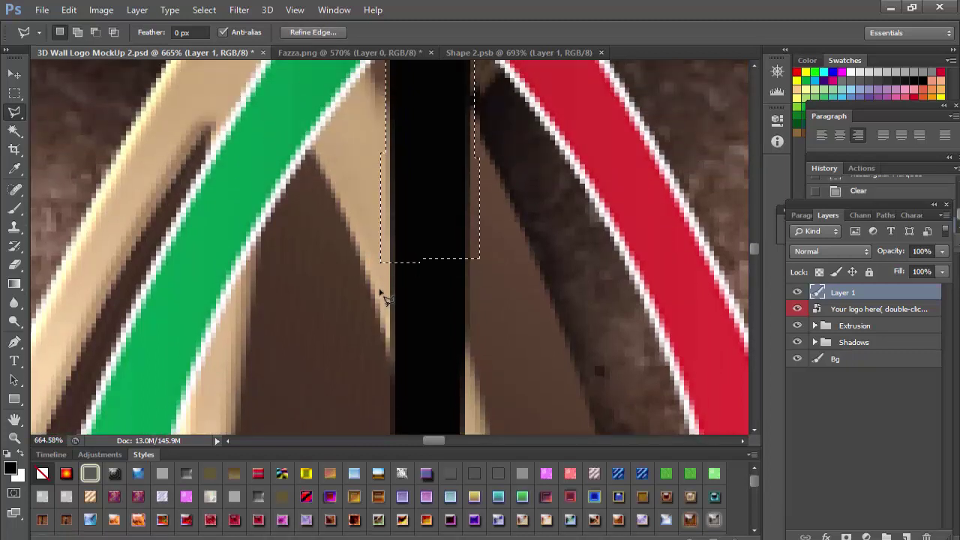
Set the Polygonal Lasso to add to the selection and extend the selection down the next part of the sword blade
scroll(381, 293, "down", 4)
left_click(78, 33)
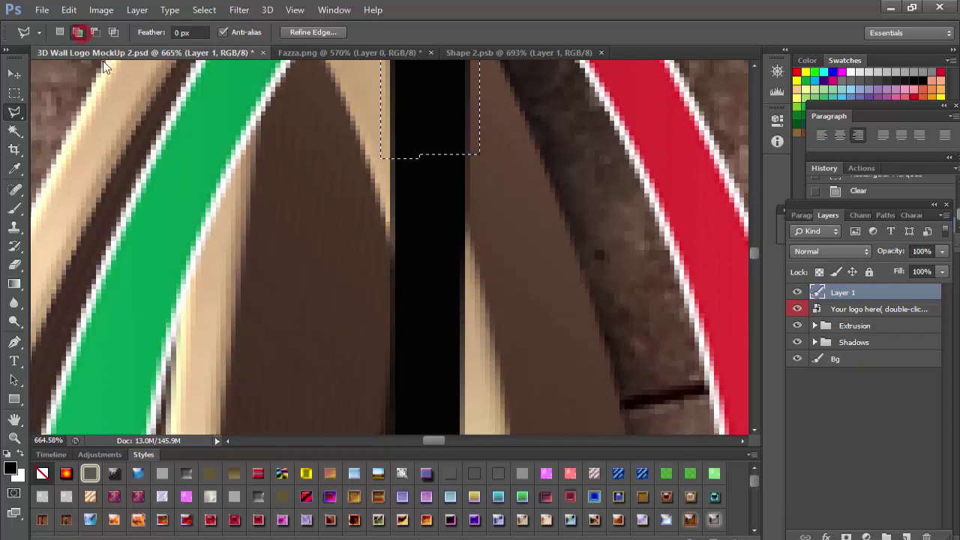
left_click(385, 146)
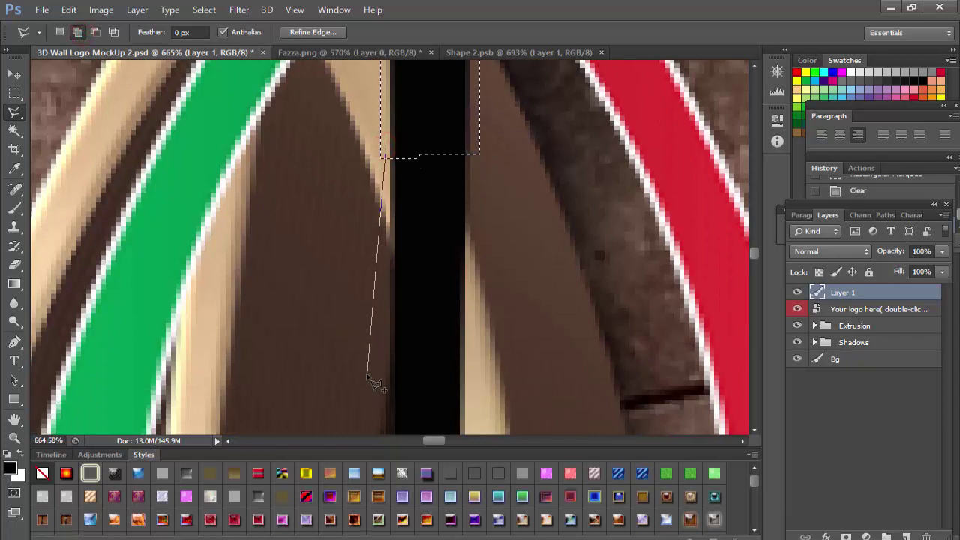
left_click(384, 401)
left_click(546, 370)
left_click(465, 133)
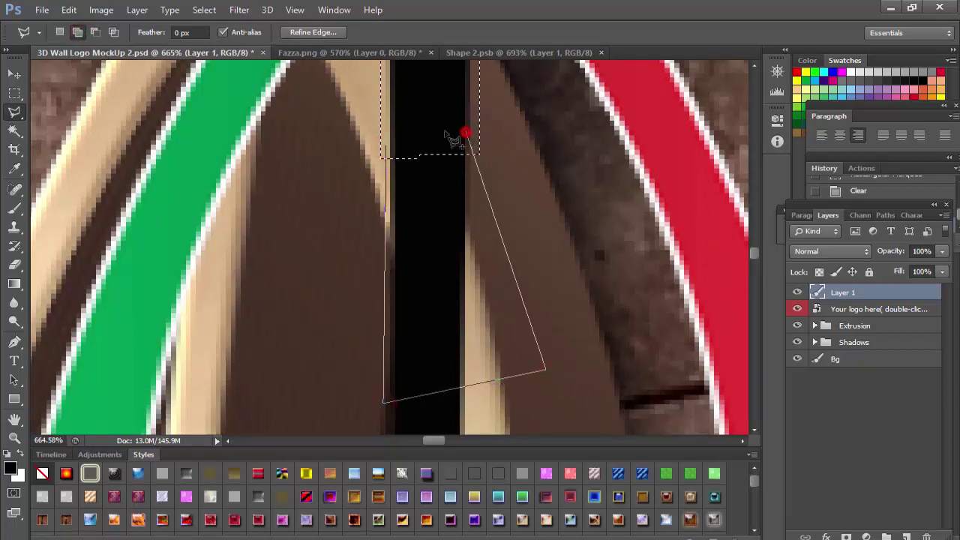
left_click(392, 136)
Add the middle stretch of the black sword blade inside the loop to the selection
scroll(417, 256, "down", 2)
scroll(422, 264, "down", 10)
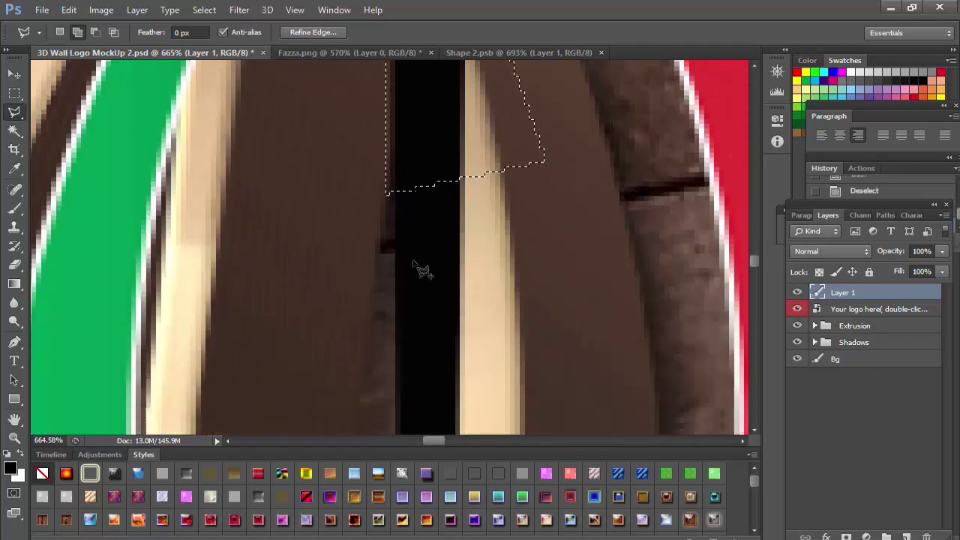
left_click(387, 84)
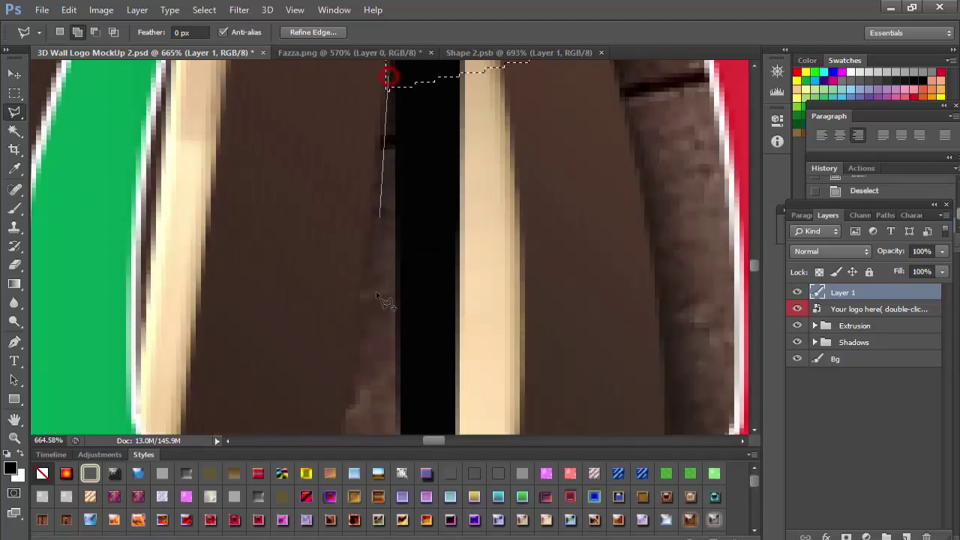
scroll(389, 420, "down", 1)
left_click(387, 409)
left_click(473, 388)
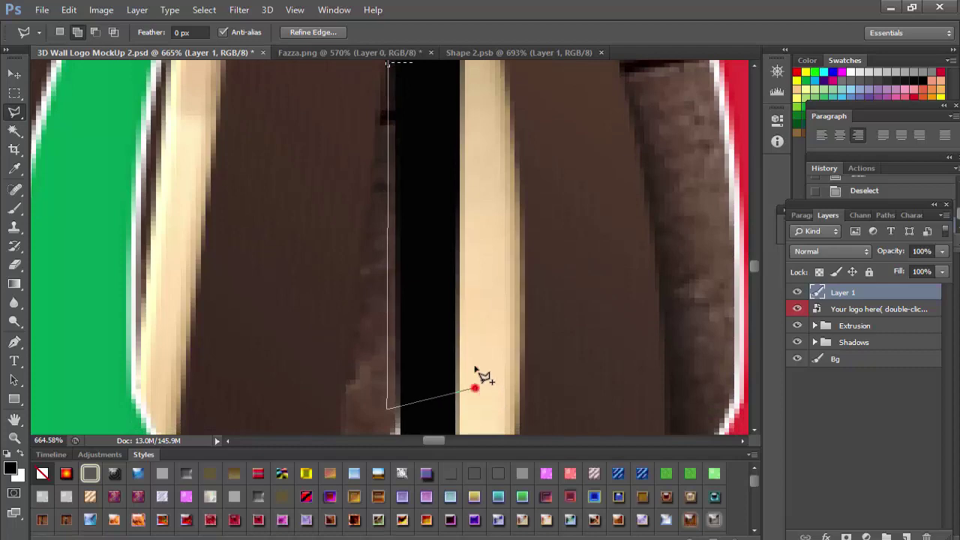
scroll(483, 150, "up", 9)
left_click(474, 271)
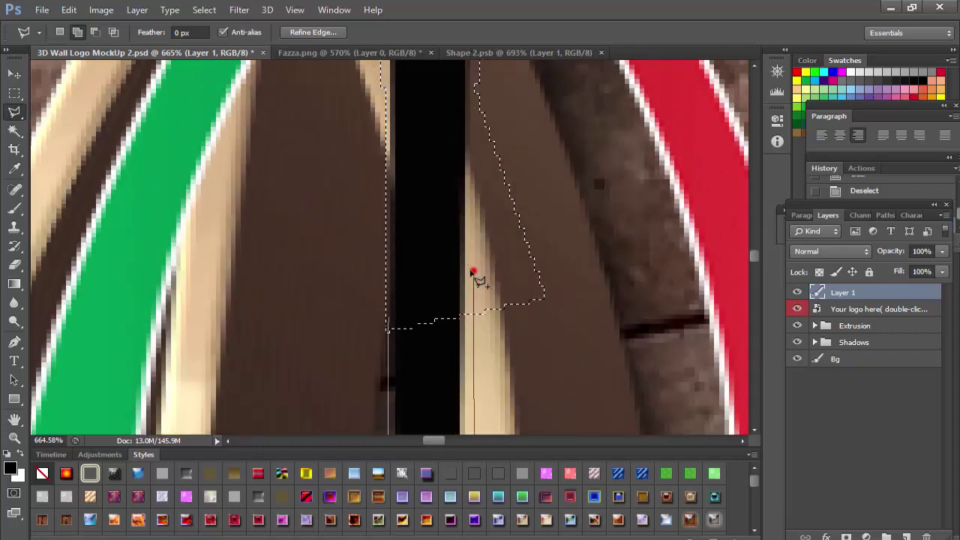
left_click(398, 298)
Add the lower stretch of the blade, where the loop narrows between the green and red ribbons, to the selection
scroll(443, 255, "down", 8)
scroll(445, 265, "down", 10)
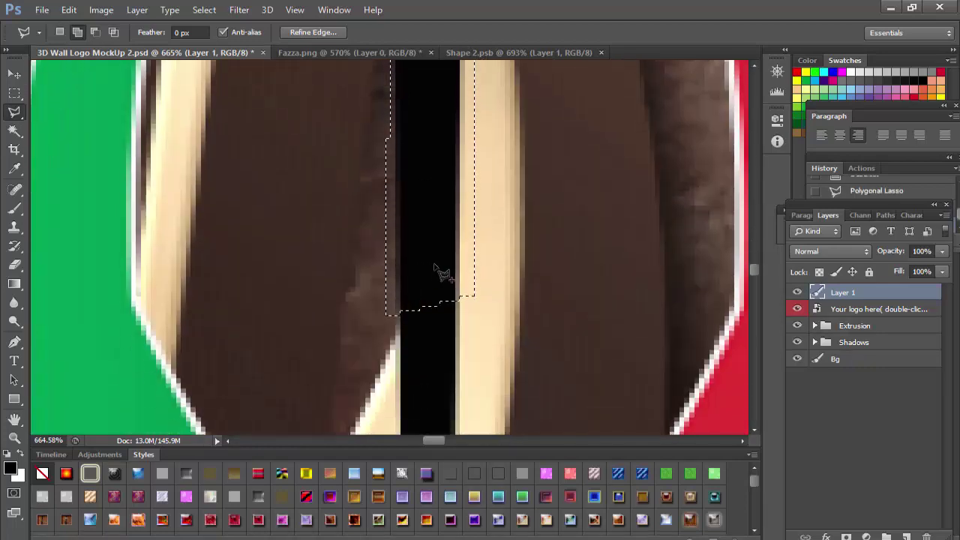
scroll(433, 258, "up", 2)
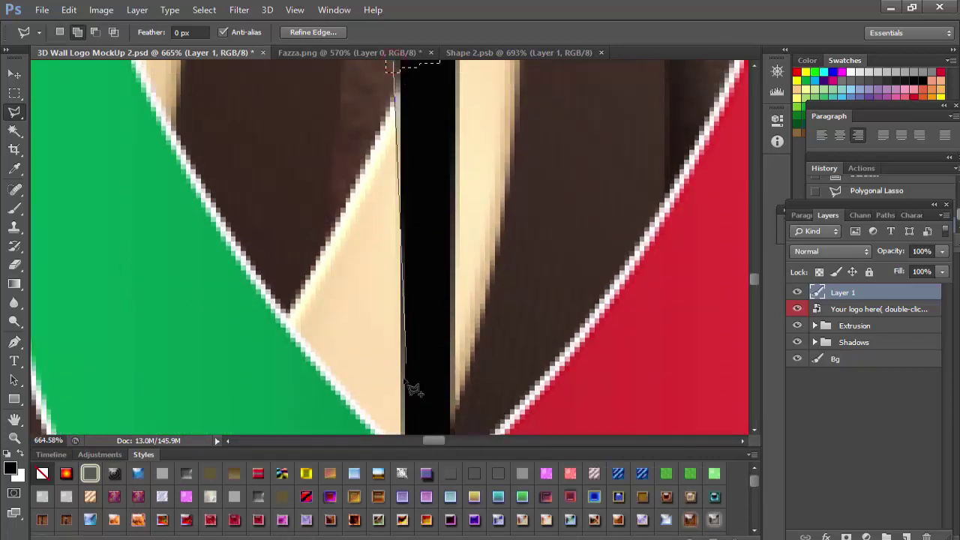
left_click(395, 408)
left_click(472, 399)
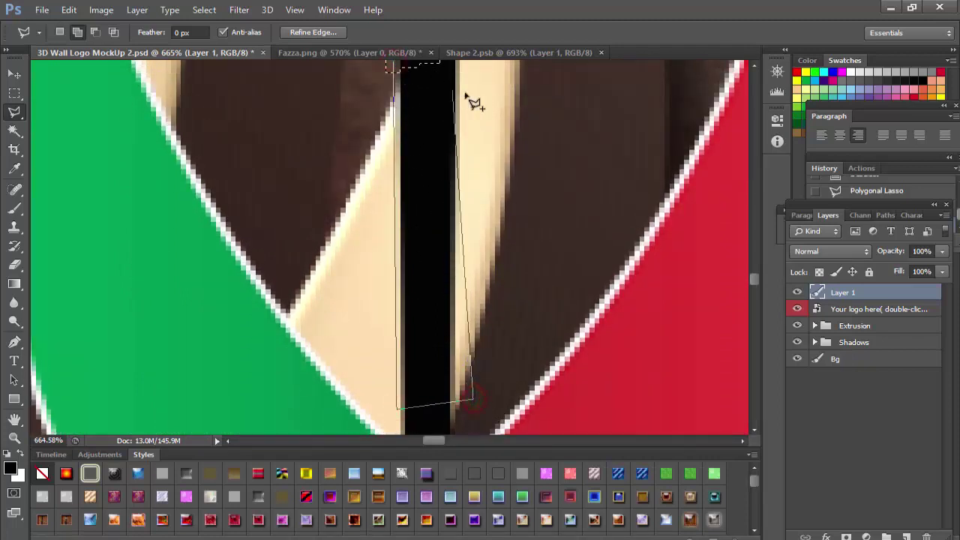
scroll(480, 77, "up", 4)
left_click(463, 148)
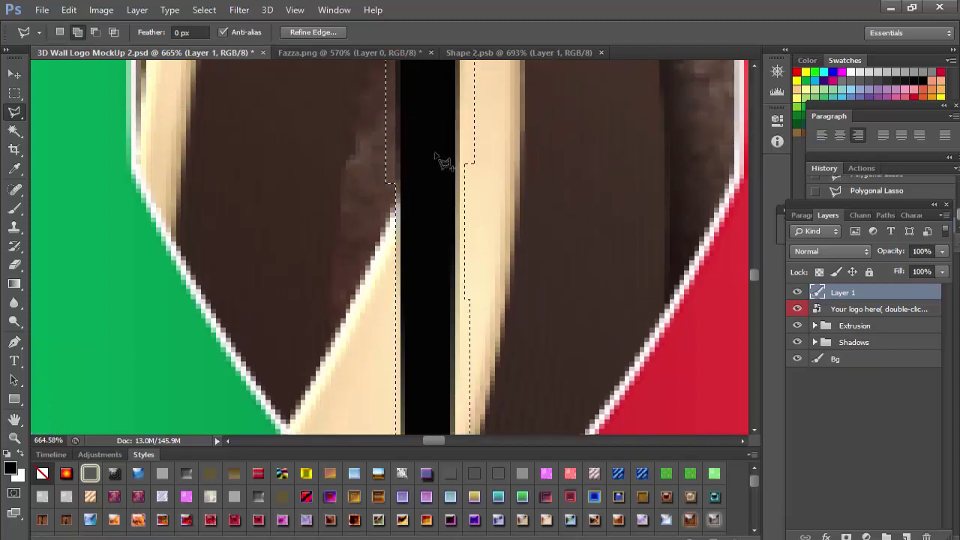
Add the last bit of blade inside the loop, down to the point where the green and red ribbons cross
scroll(439, 233, "down", 10)
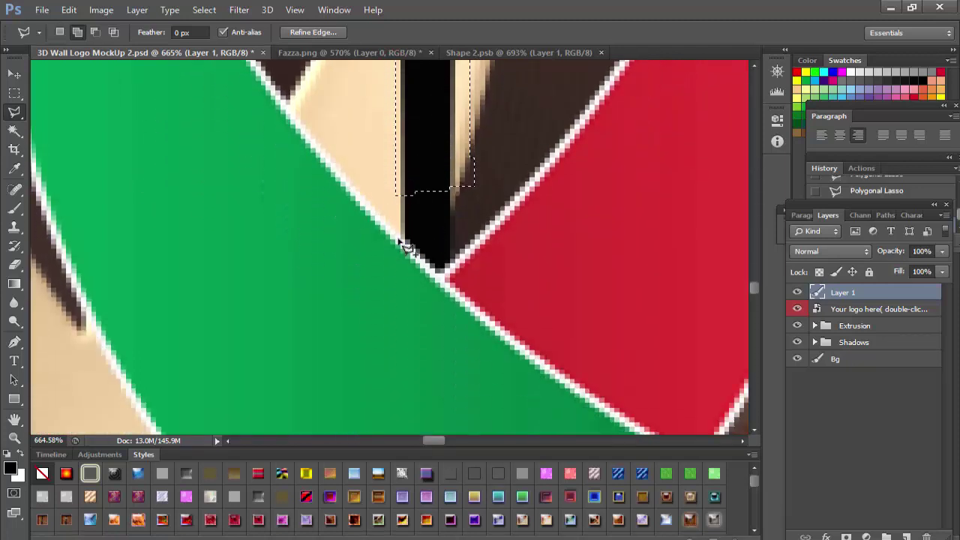
left_click(397, 238)
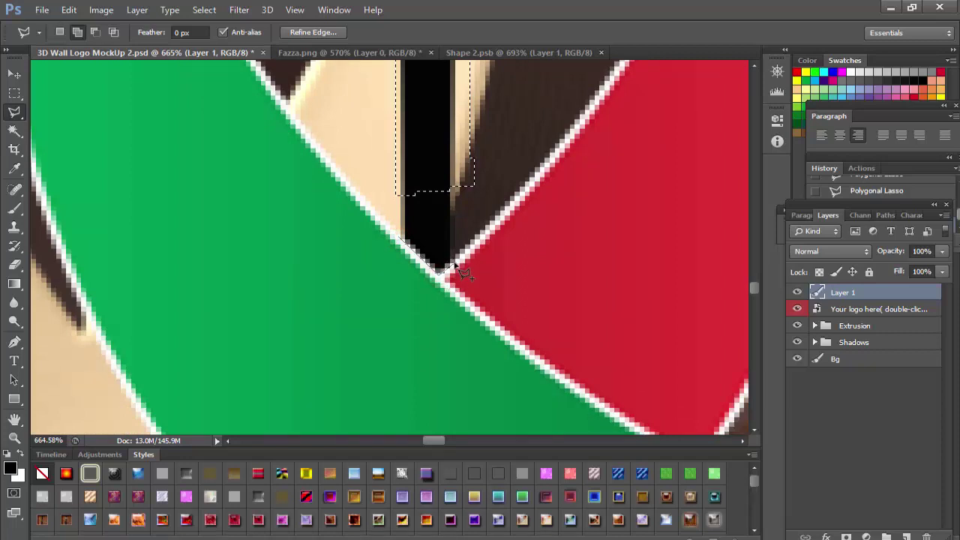
left_click(453, 262)
left_click(456, 170)
left_click(405, 167)
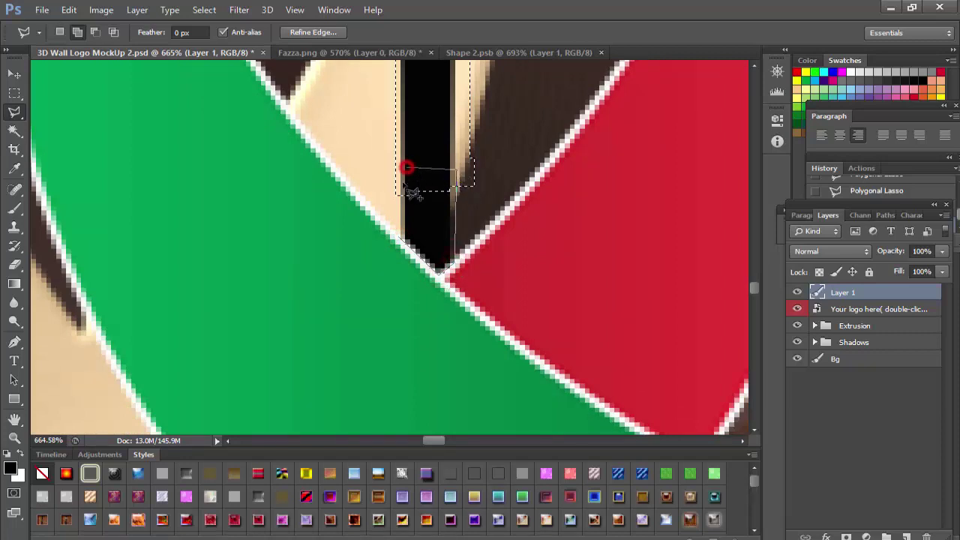
left_click(396, 227)
Add the sword blade stretch just below the lower red and green ribbon crossing to the Polygonal Lasso selection
scroll(407, 229, "down", 10)
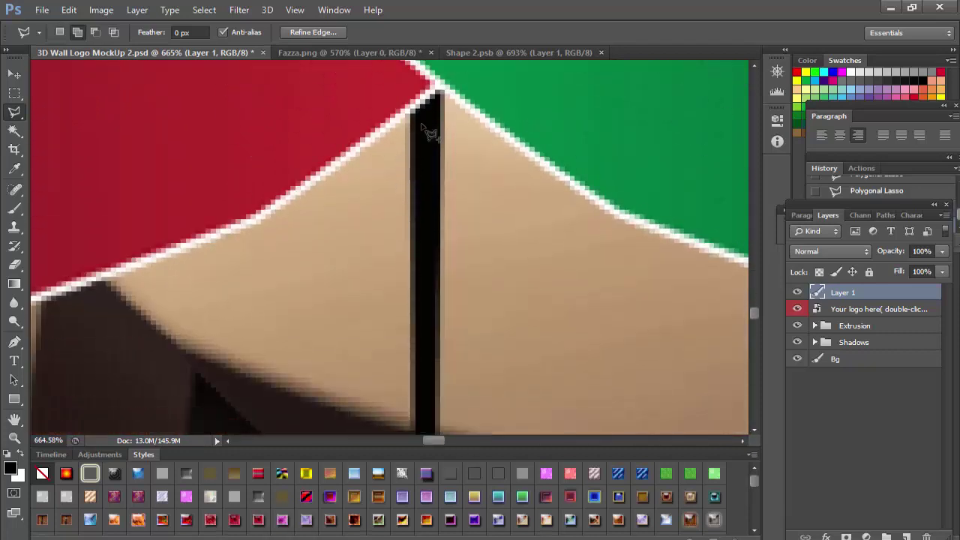
left_click(440, 87)
left_click(397, 119)
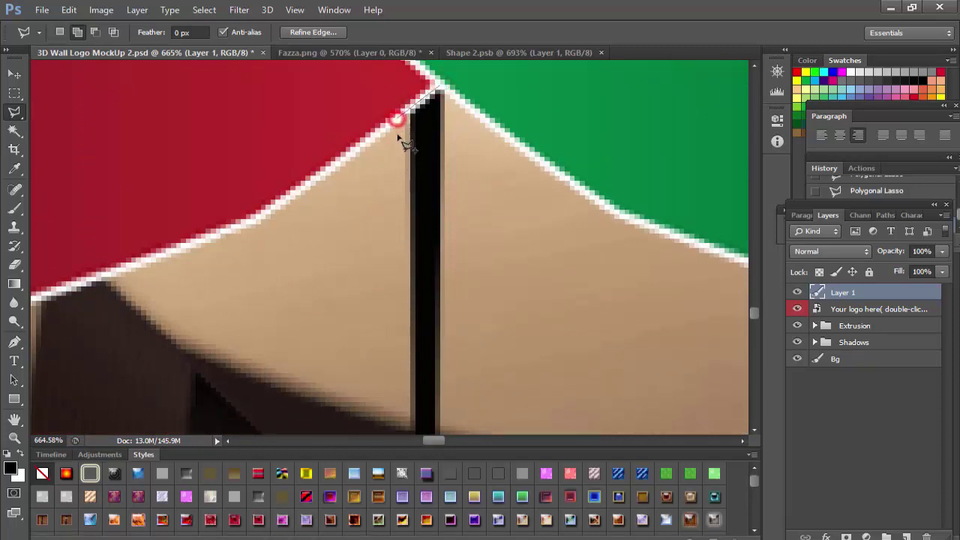
left_click(397, 399)
left_click(449, 393)
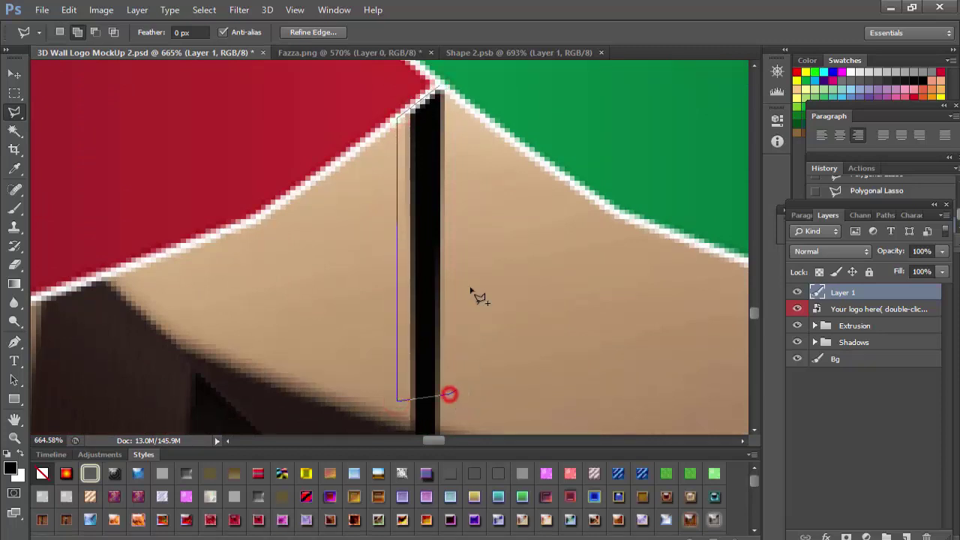
left_click(441, 89)
Extend the selection down the blade across the dark extruded edge of the lettering
scroll(455, 200, "down", 6)
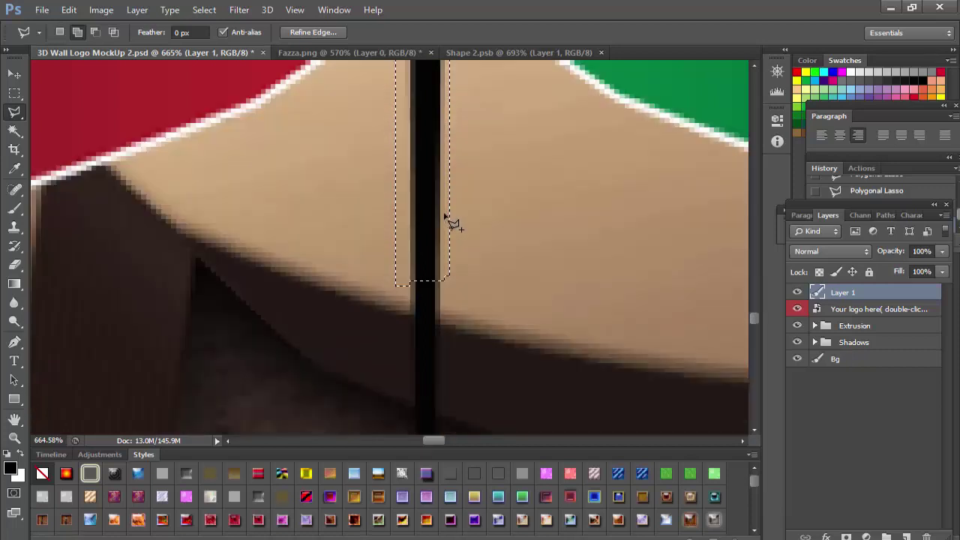
left_click(408, 164)
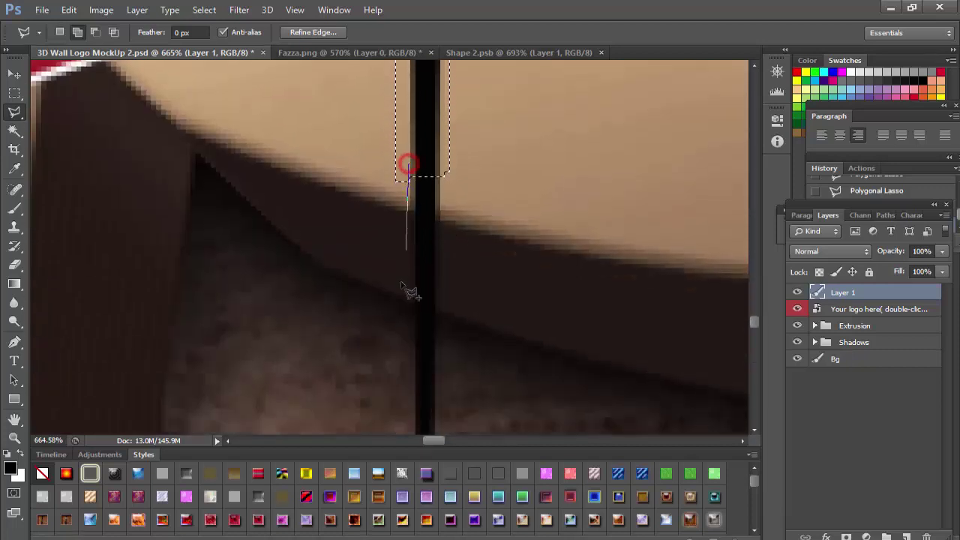
left_click(405, 403)
left_click(444, 401)
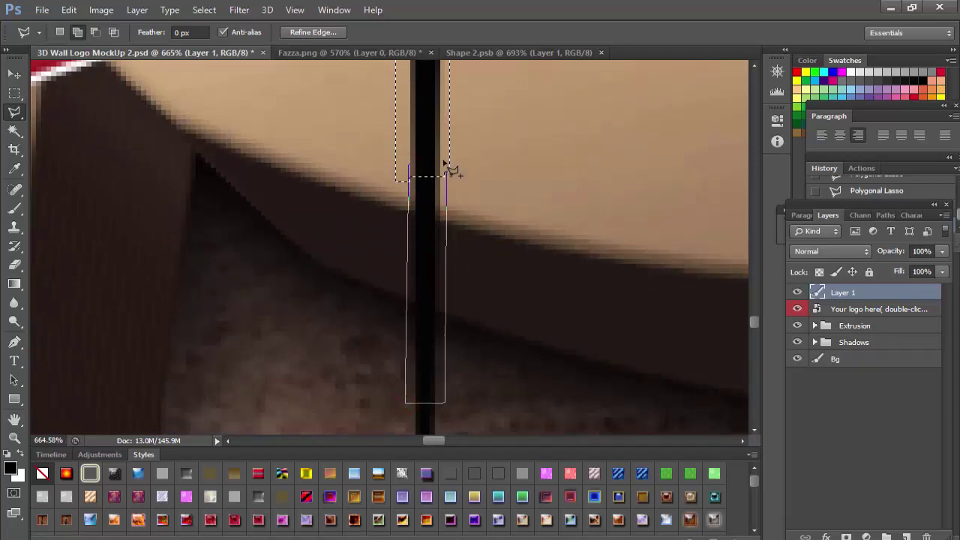
left_click(420, 155)
Add the last thin part of the blade, down past its tip on the bare wall, to the selection
scroll(418, 120, "down", 8)
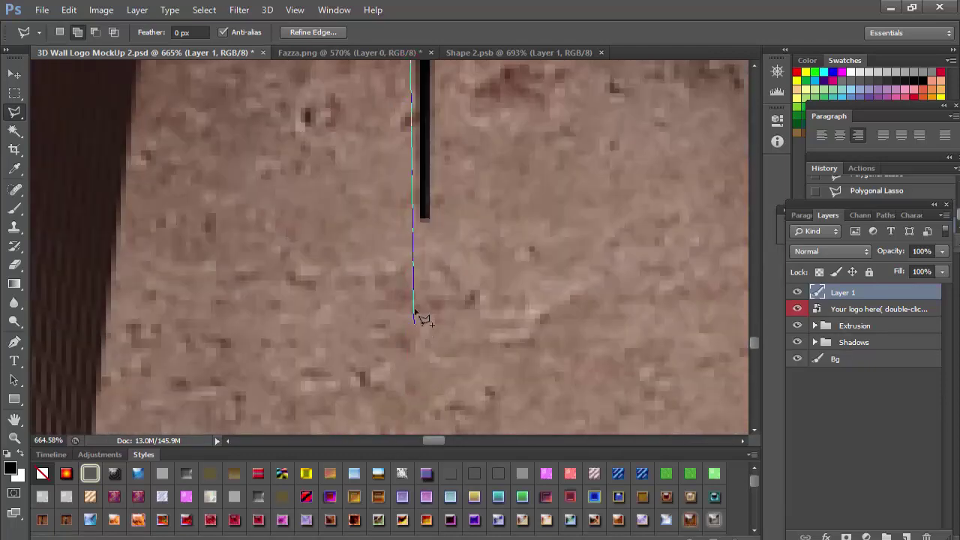
left_click(413, 275)
left_click(457, 165)
scroll(456, 120, "up", 8)
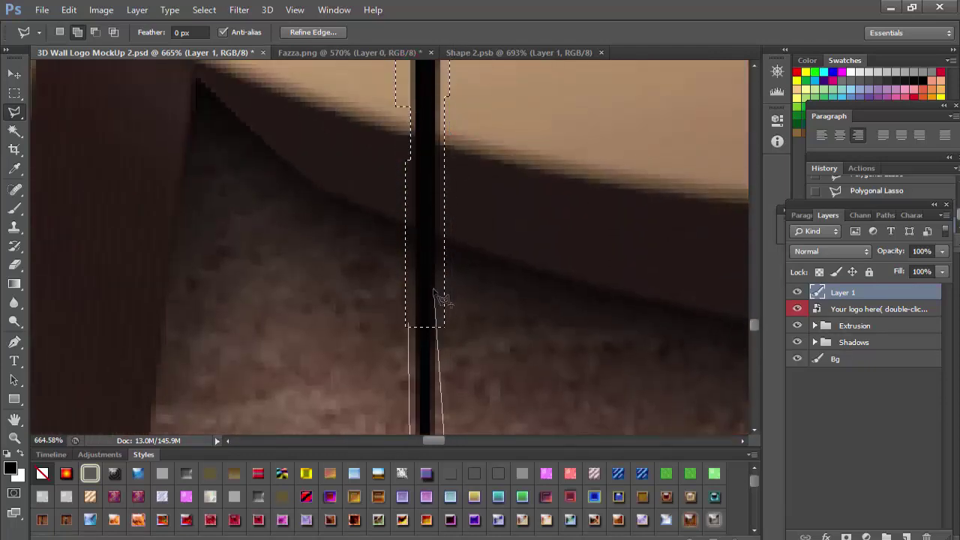
left_click(439, 297)
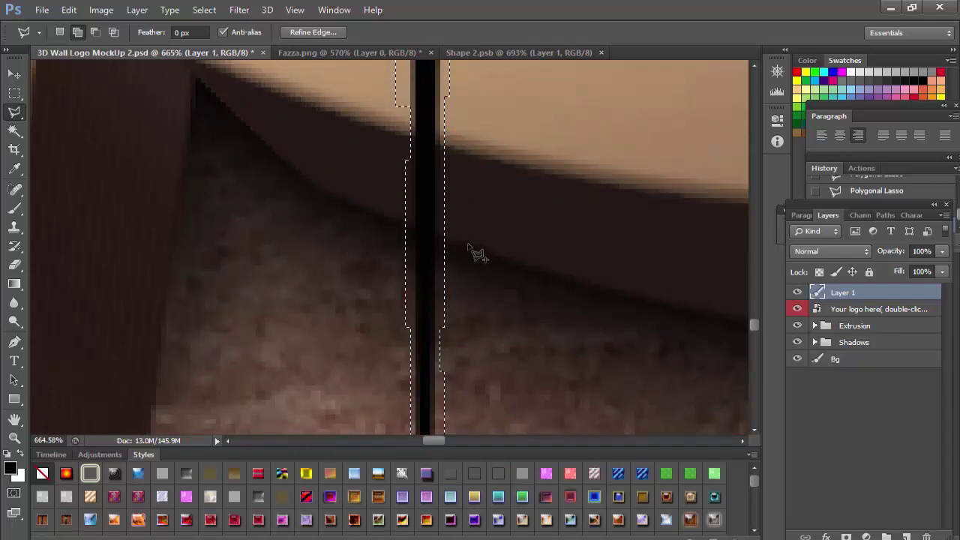
Outline the upper sword from the upper ribbon crossing up its right side, around the crossguard to the handle's top
scroll(469, 251, "up", 8)
scroll(469, 252, "down", 8)
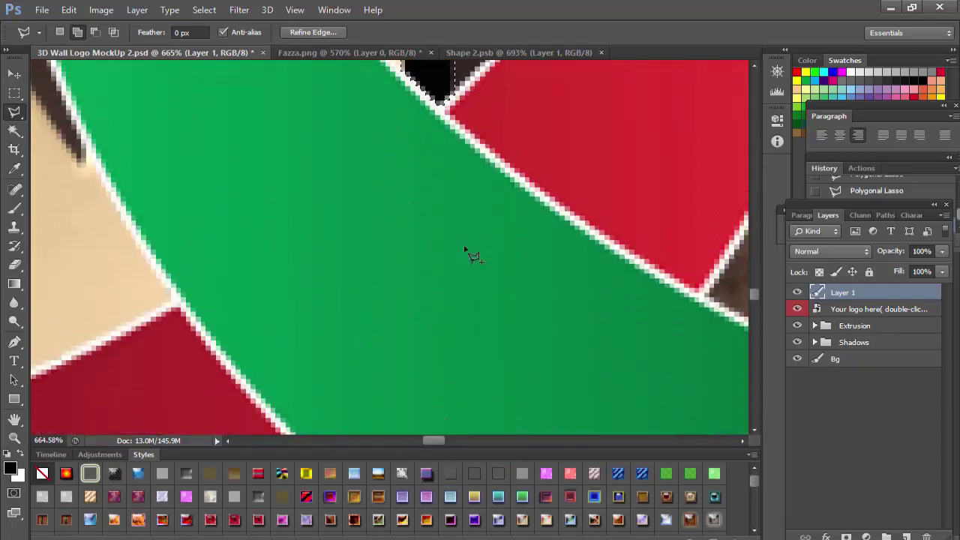
scroll(472, 257, "up", 8)
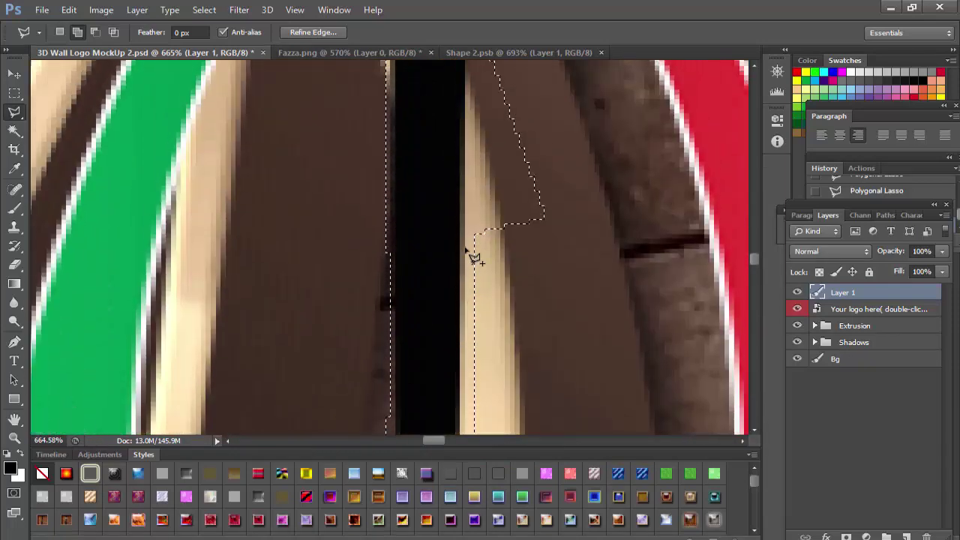
scroll(467, 254, "up", 3)
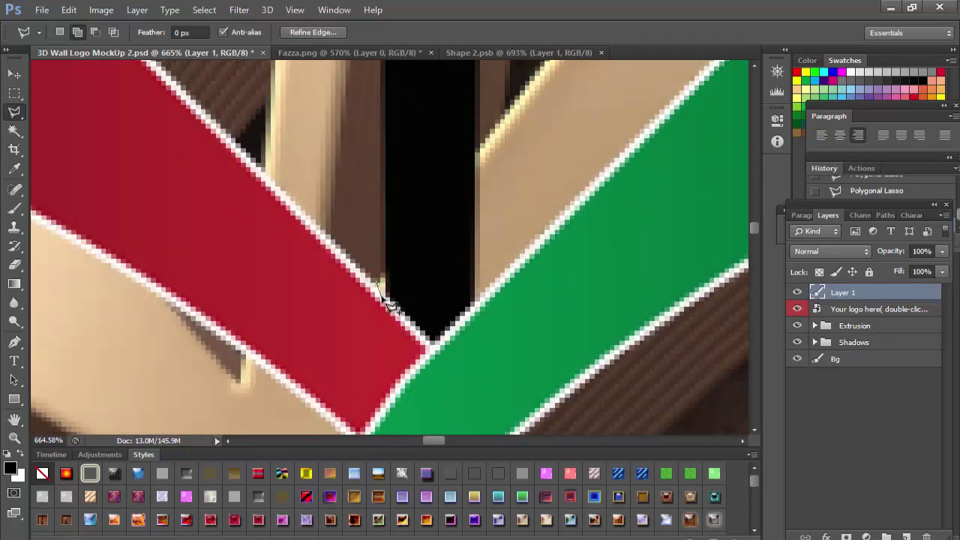
left_click(431, 346)
left_click(482, 298)
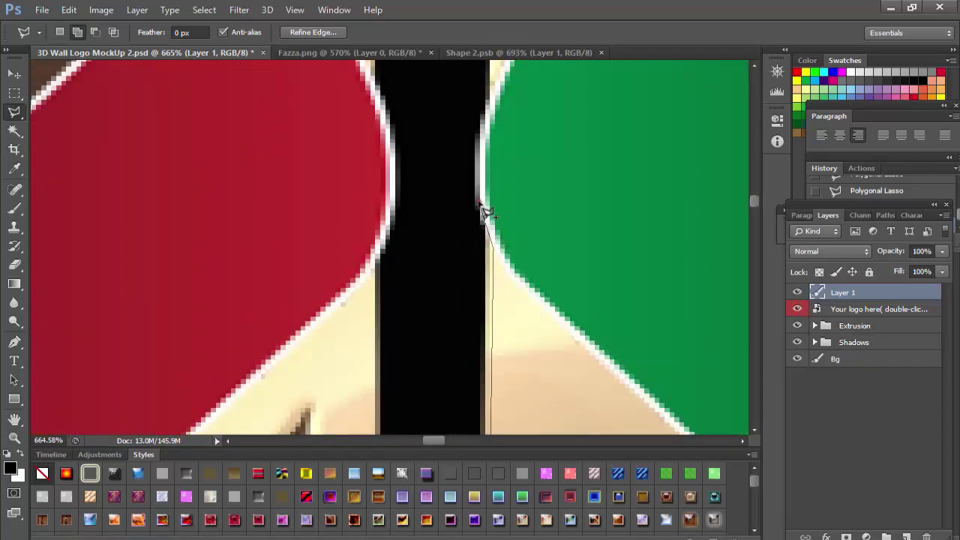
left_click(477, 189)
left_click(480, 129)
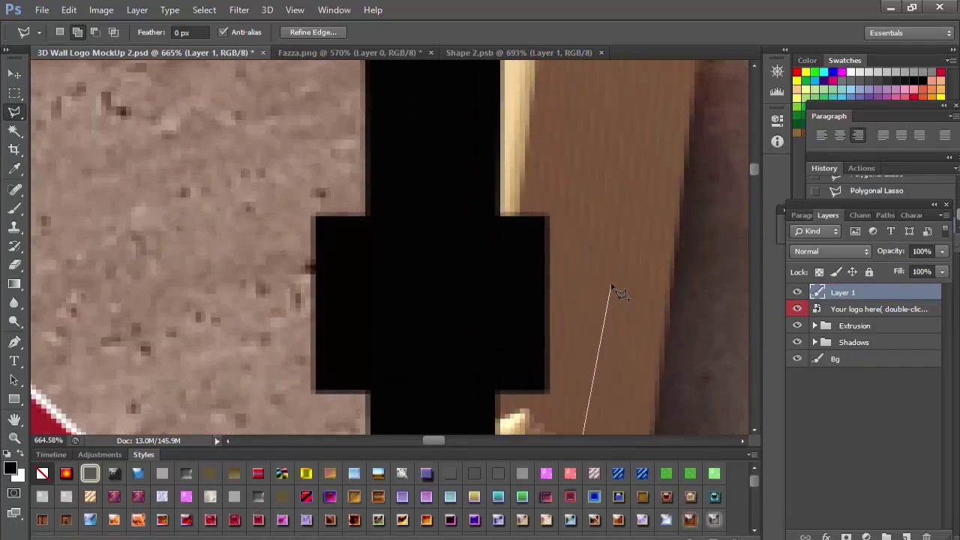
left_click(610, 281)
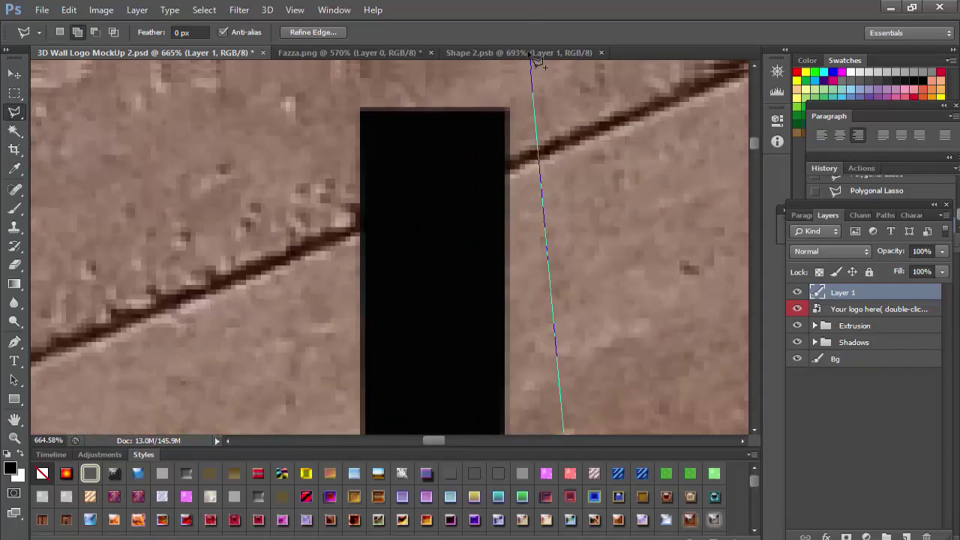
left_click(521, 99)
Continue the outline down the sword's left side along the red ribbon's edge and close it at the ribbon crossing
left_click(304, 132)
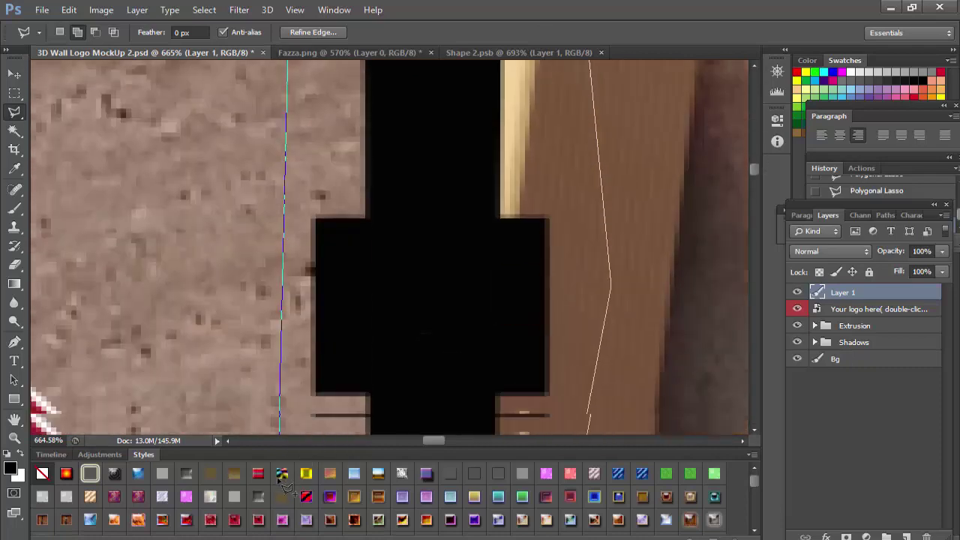
left_click(287, 215)
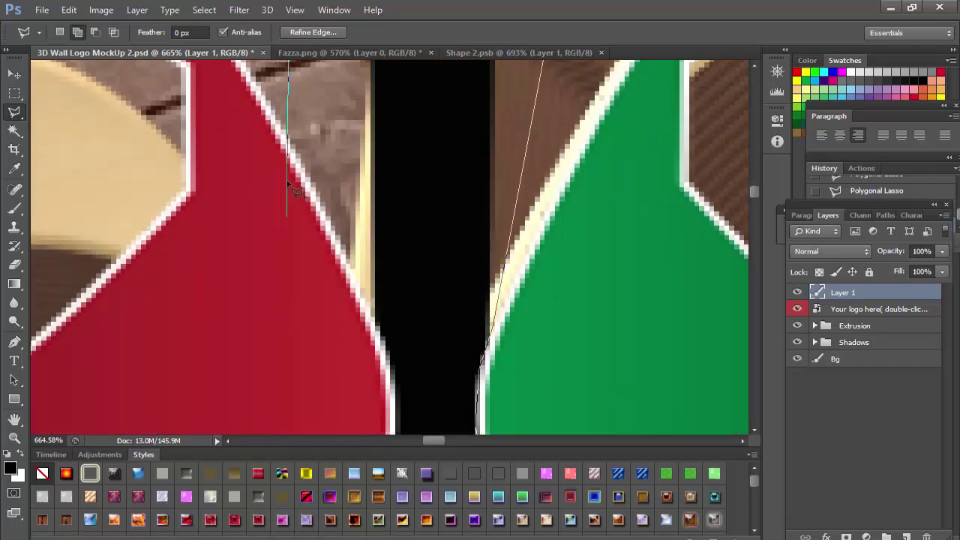
key("BackSpace")
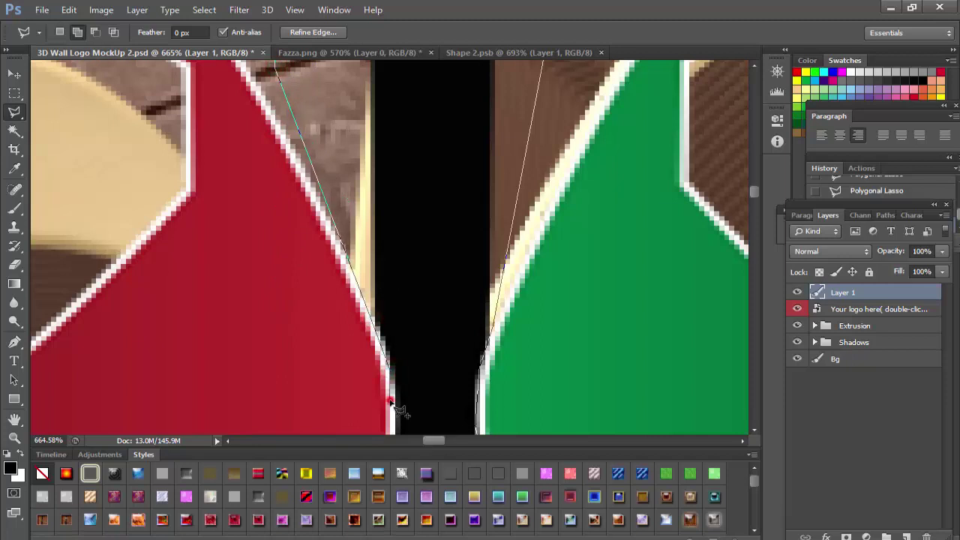
left_click(392, 339)
key("BackSpace")
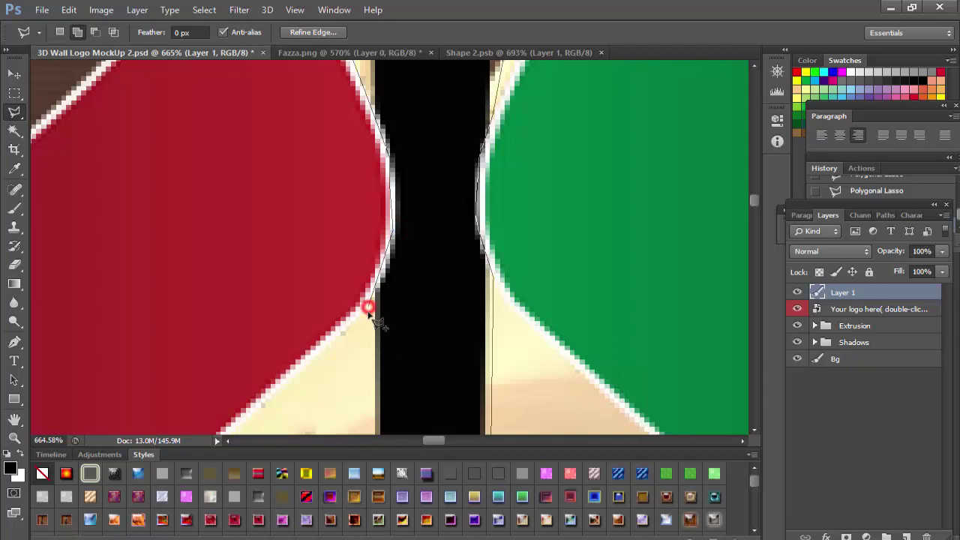
scroll(375, 315, "down", 5)
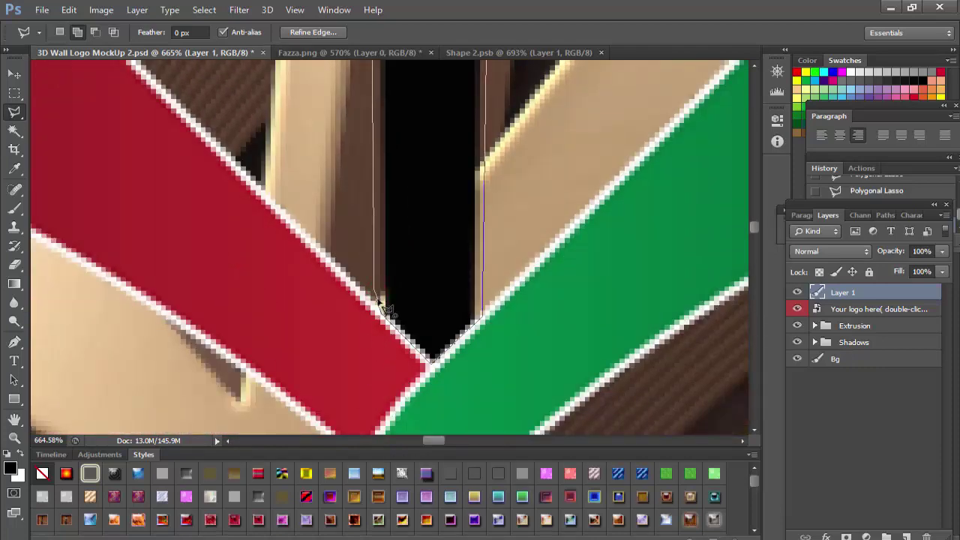
double_click(378, 306)
scroll(413, 273, "down", 1)
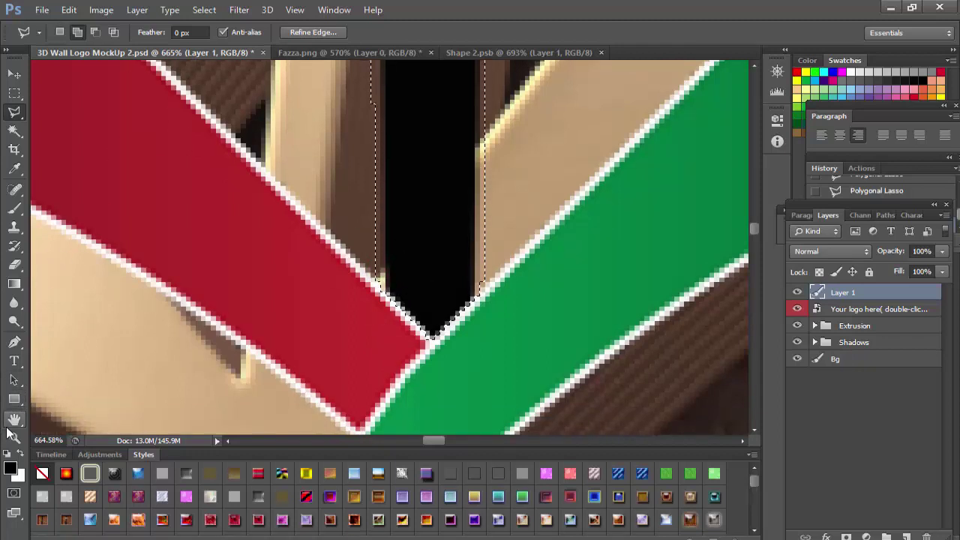
Delete the selected black sword from the flat logo copy on Layer 1 and clear the selection
left_click(15, 438)
left_click(78, 32)
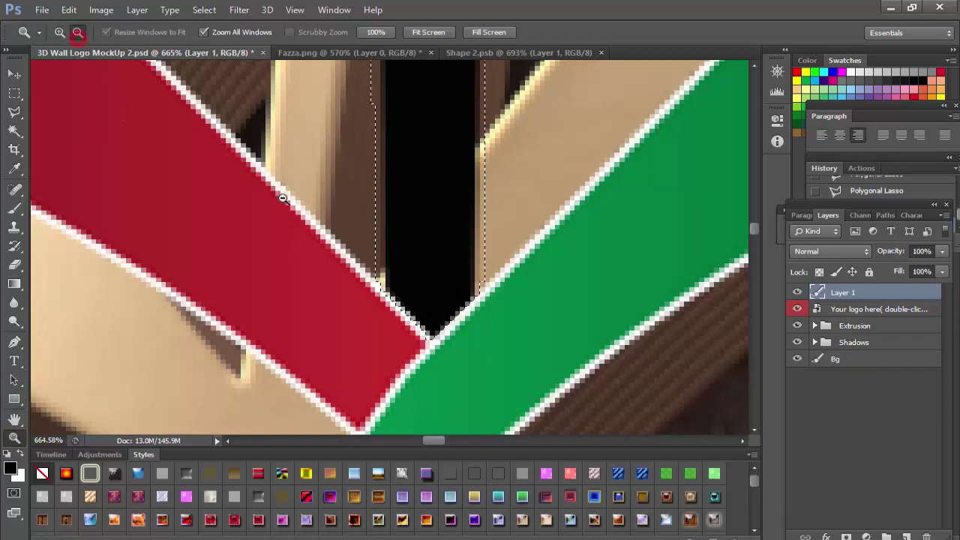
left_click(303, 214)
left_click(303, 215)
left_click(303, 215)
left_click(303, 214)
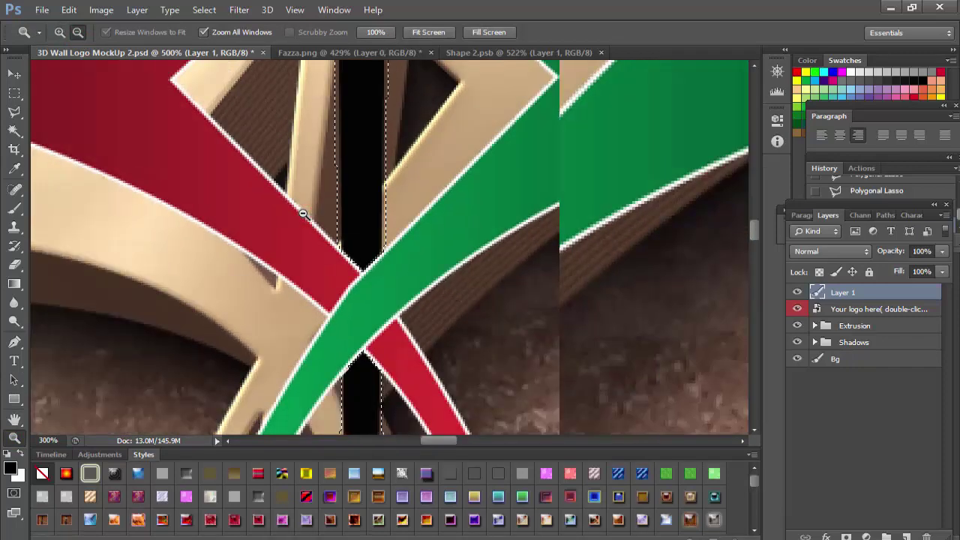
left_click(303, 214)
left_click(303, 214)
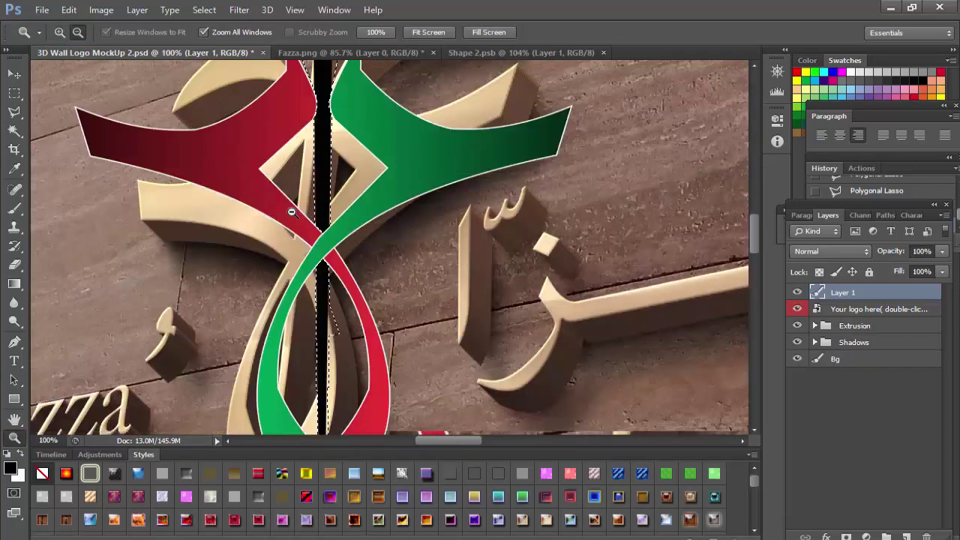
left_click(286, 204)
left_click(286, 204)
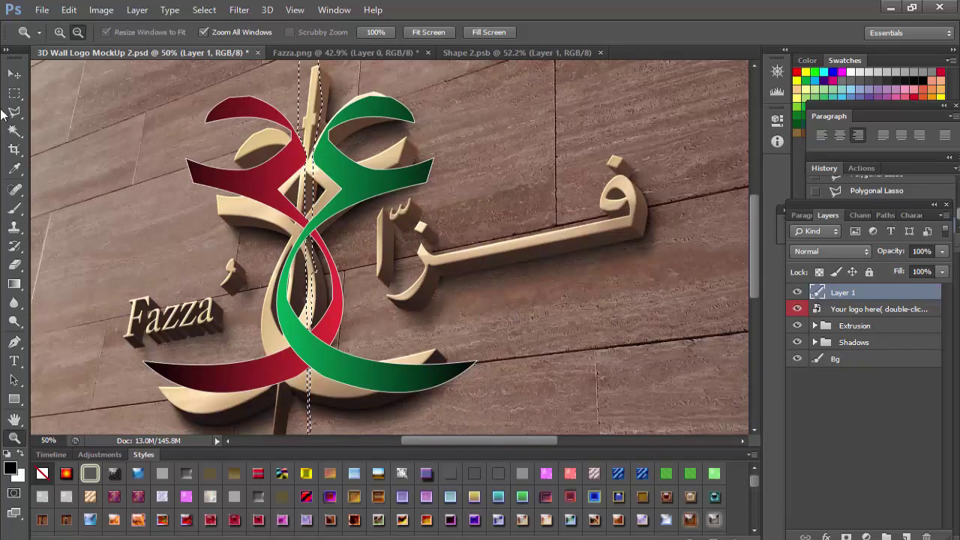
left_click(14, 92)
left_click(149, 110)
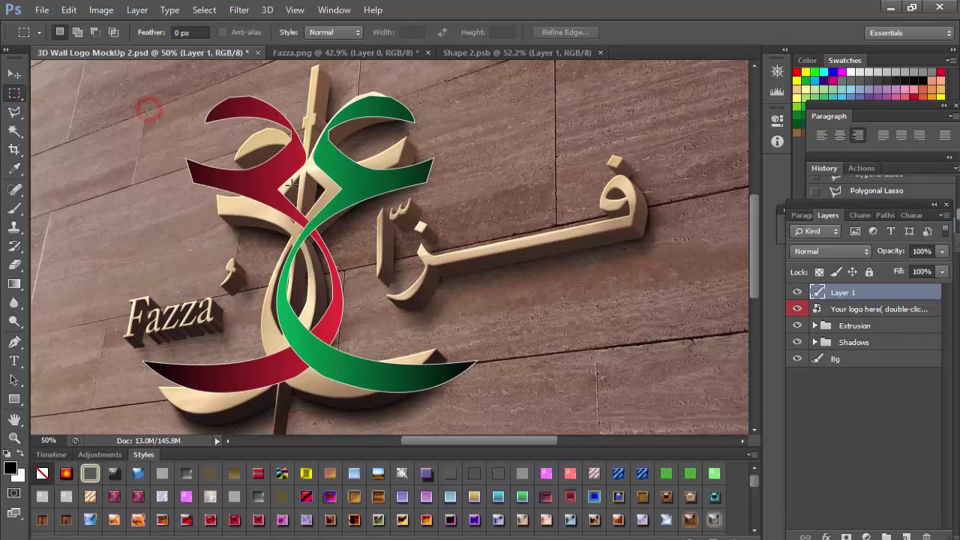
Distort the red and green ribbon layer by its four corners to match the perspective of the 3D ع lettering
left_click(14, 74)
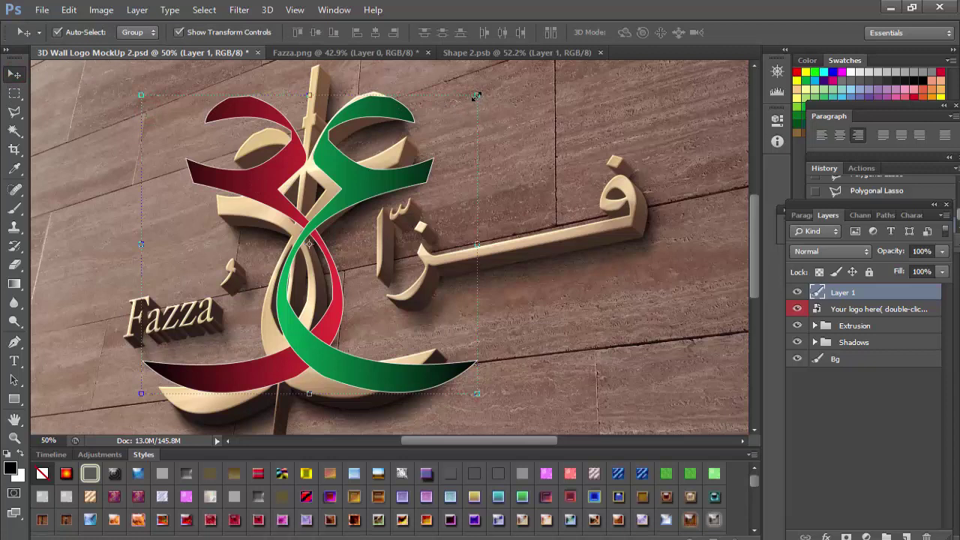
left_click_drag(475, 95, 458, 91)
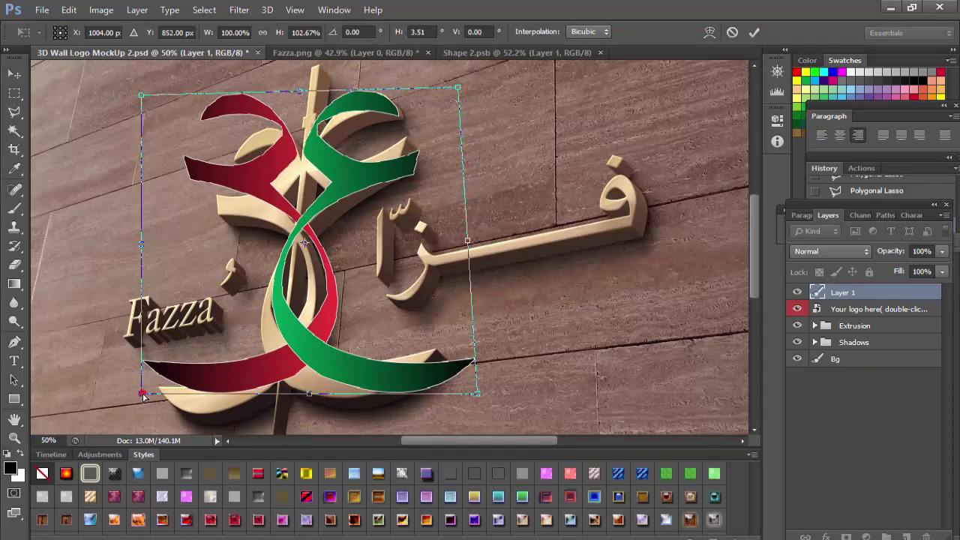
left_click_drag(144, 398, 156, 423)
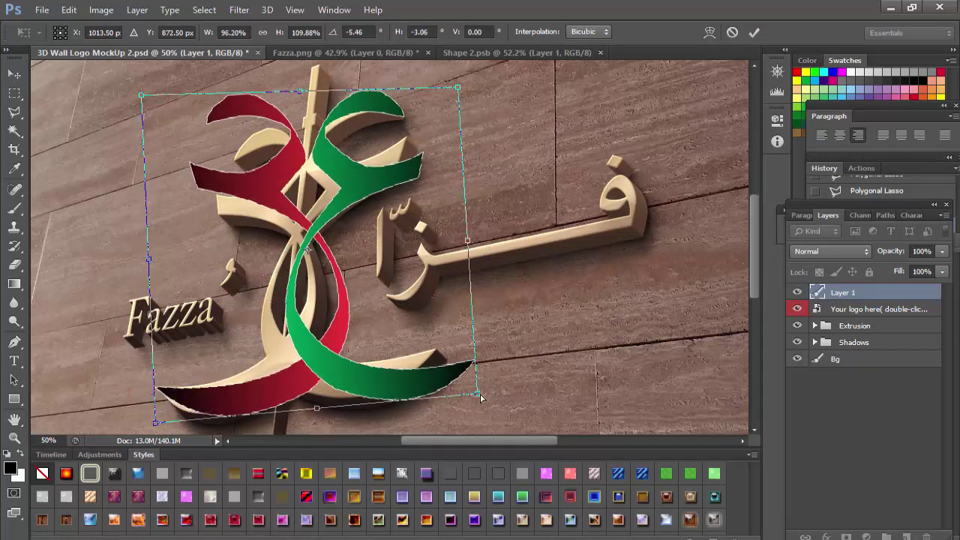
left_click_drag(475, 395, 437, 384)
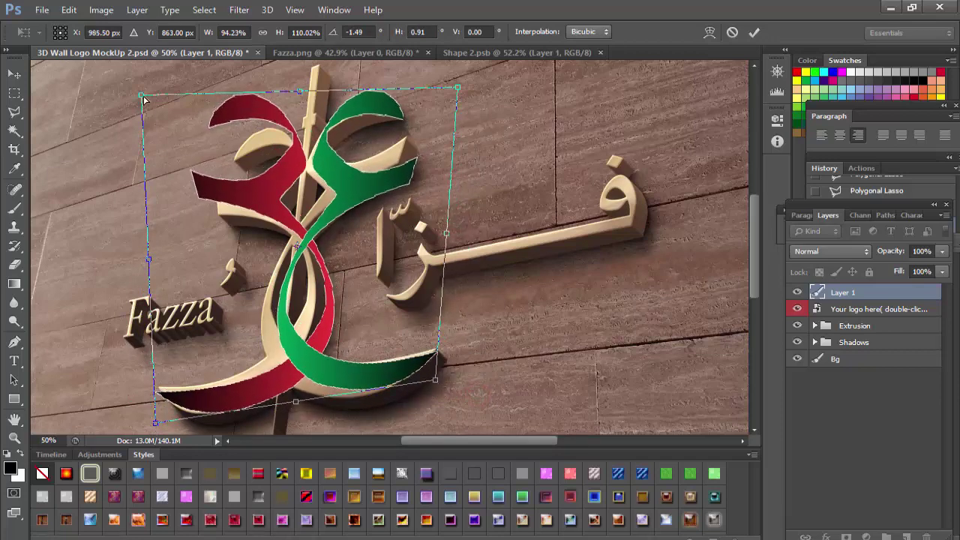
left_click_drag(140, 96, 187, 146)
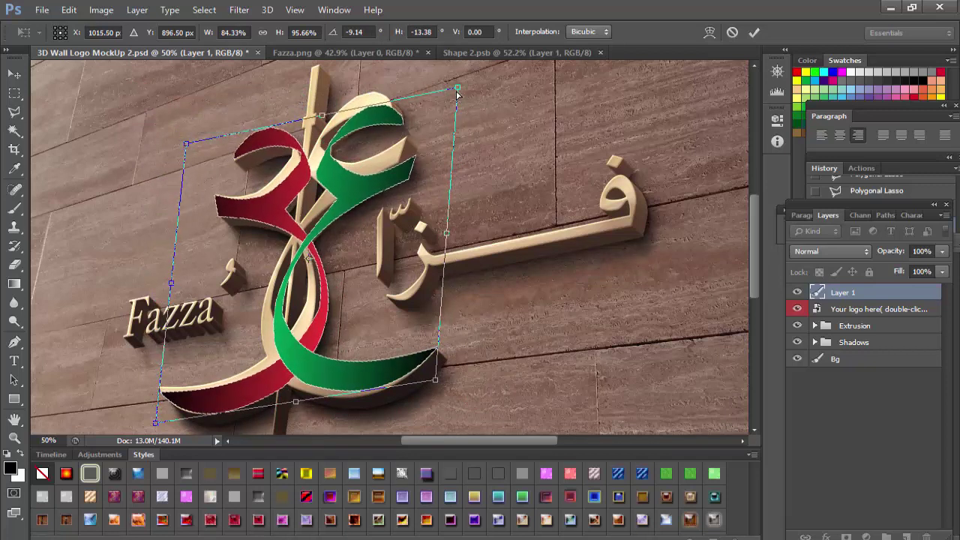
left_click_drag(458, 90, 445, 70)
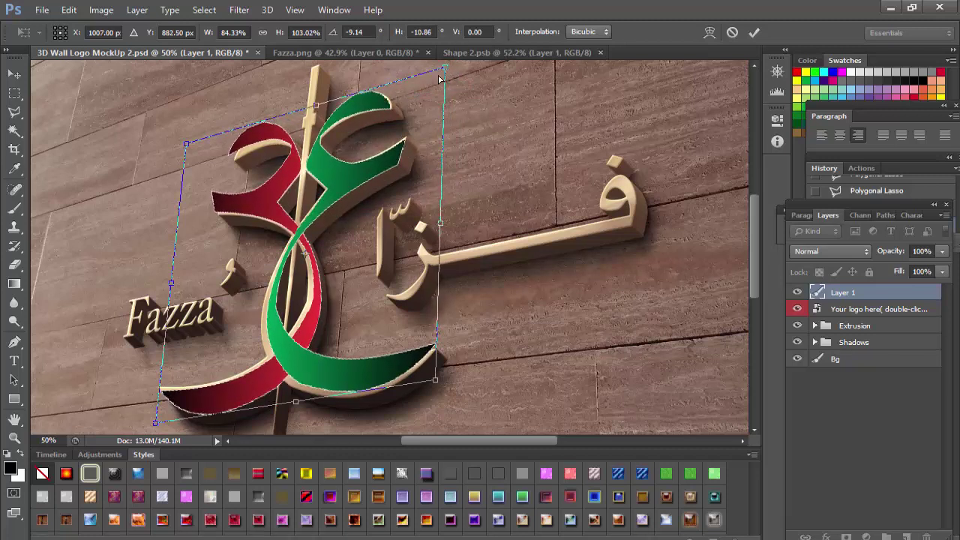
Fine-tune the four corners of the ribbon layer so it sits exactly on the 3D ع lettering, and apply the distortion
left_click(155, 425)
left_click_drag(156, 425, 156, 426)
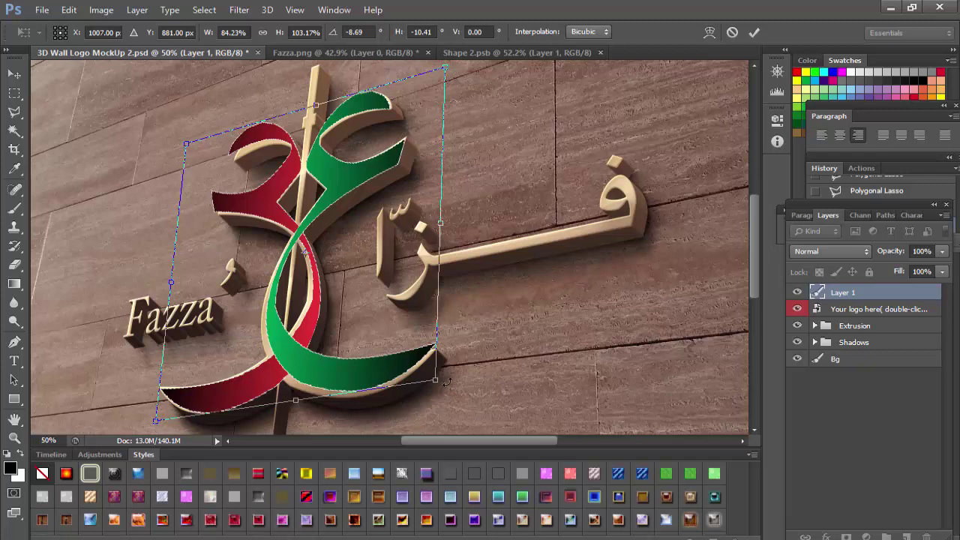
left_click_drag(437, 382, 439, 388)
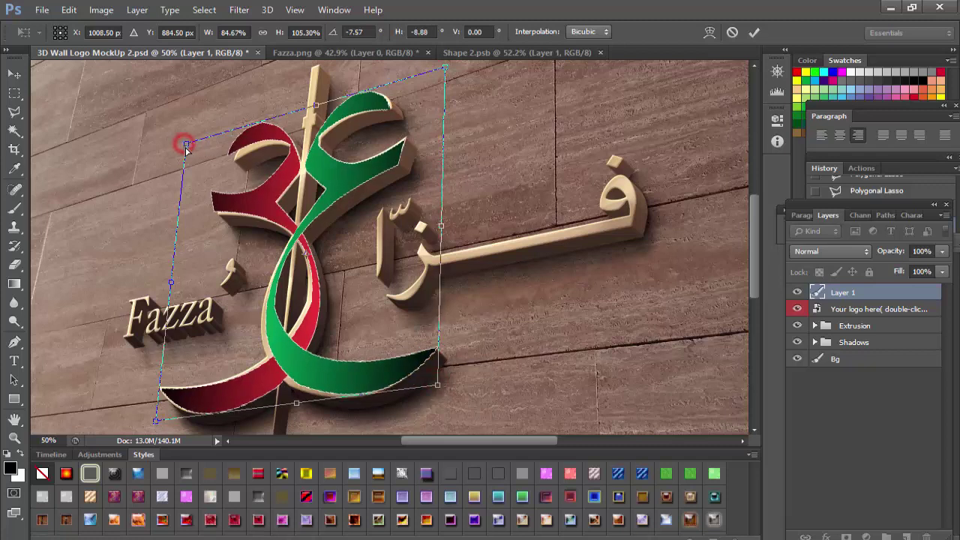
left_click_drag(185, 146, 195, 156)
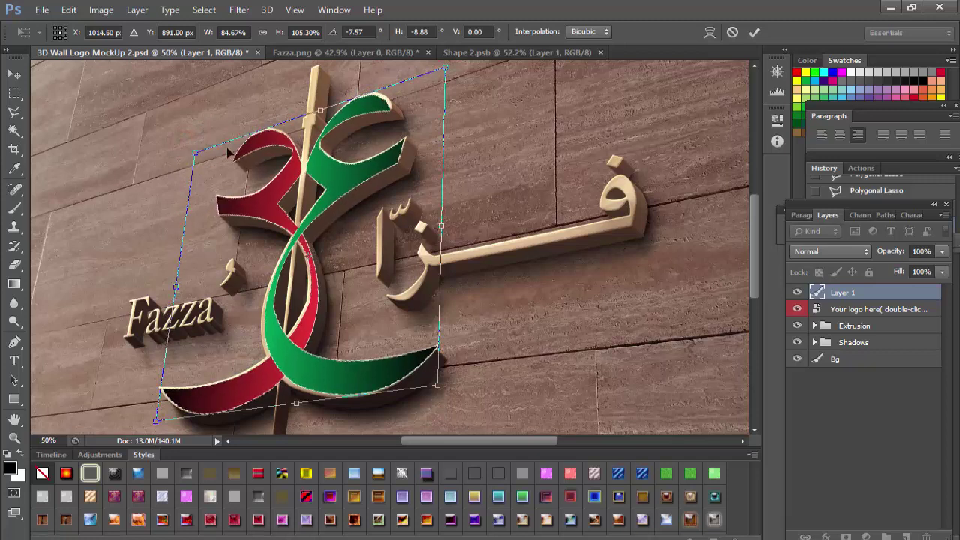
left_click_drag(448, 69, 448, 67)
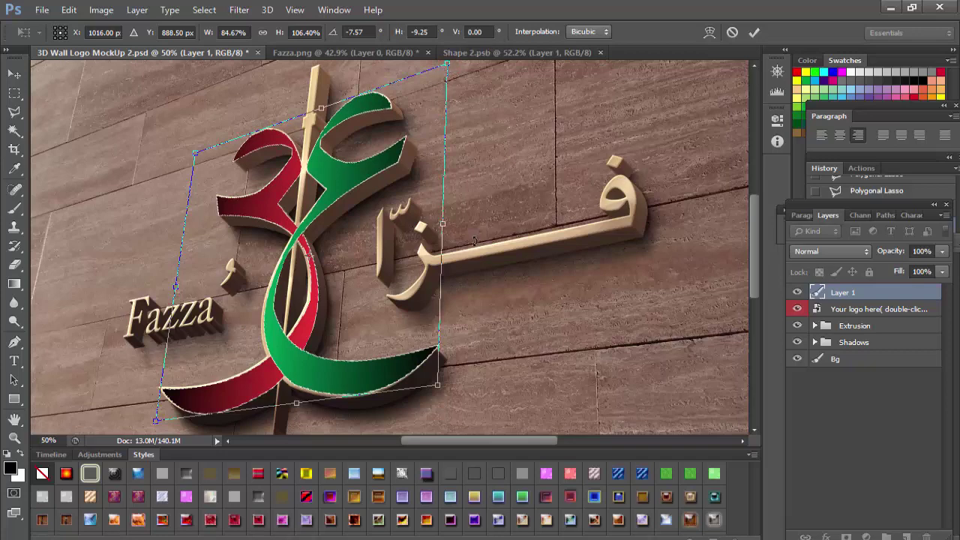
left_click(14, 74)
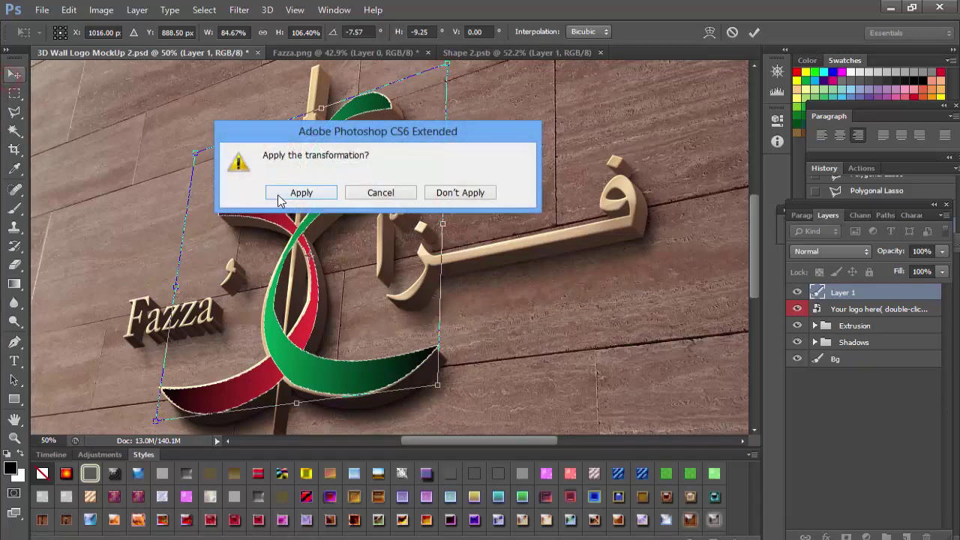
left_click(285, 196)
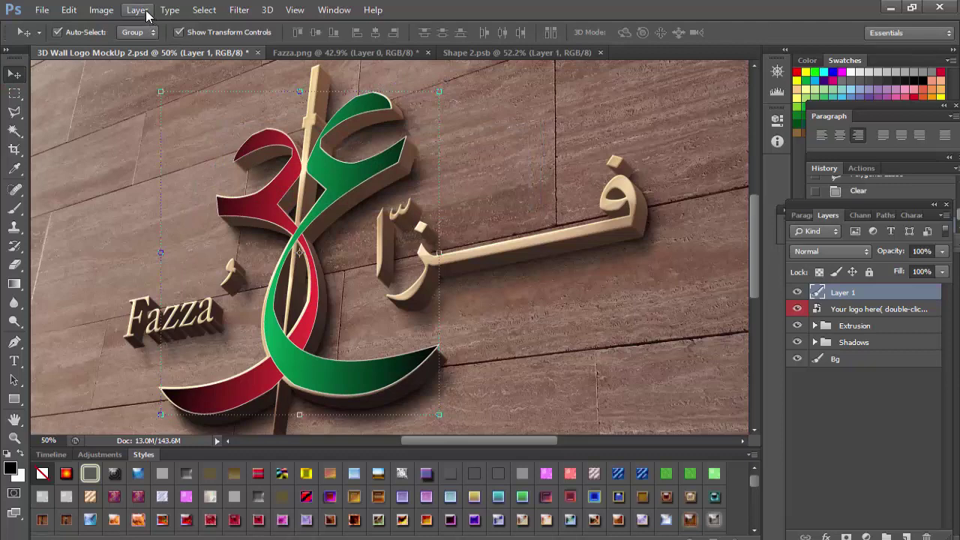
Add a Bevel & Emboss effect to the red and green ribbon layer, keeping the logo in view
left_click(146, 11)
mouse_move(295, 105)
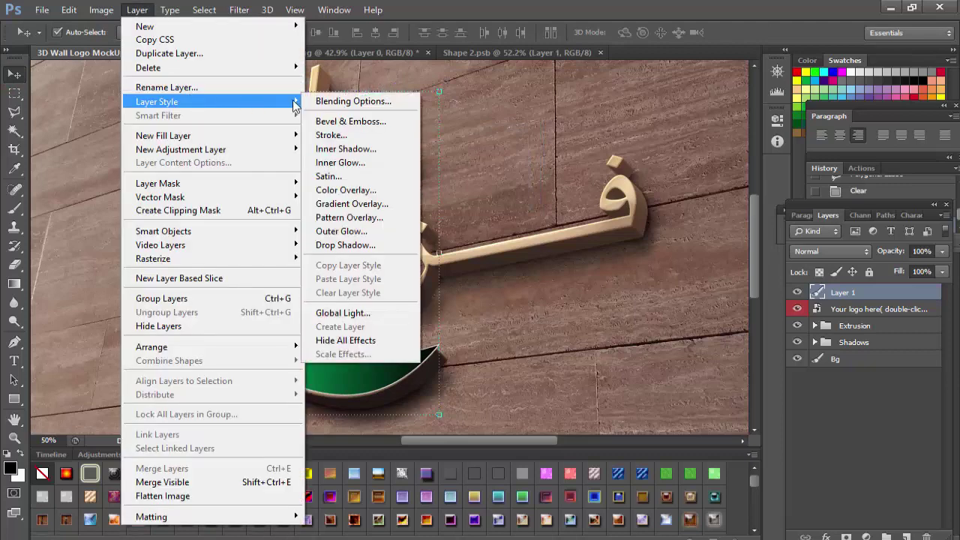
left_click(330, 122)
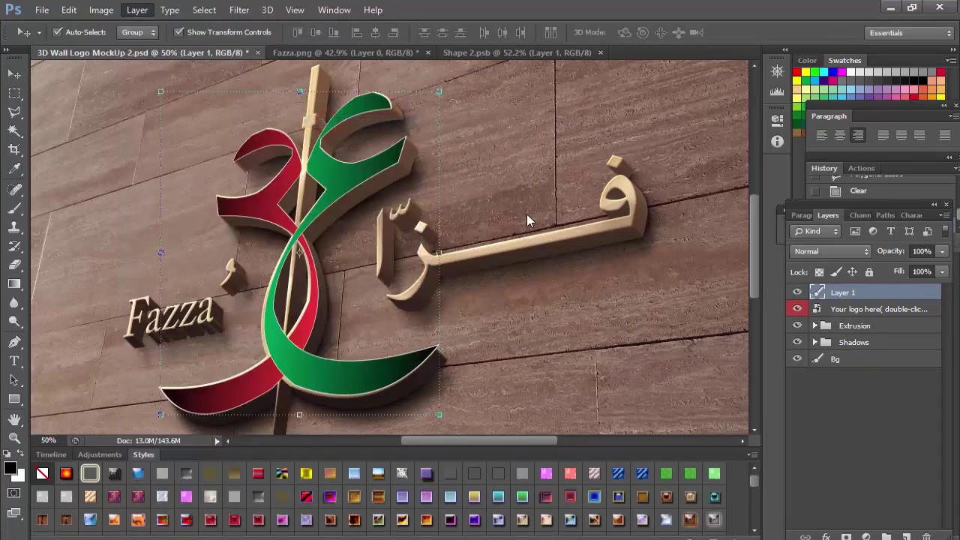
left_click_drag(614, 201, 602, 62)
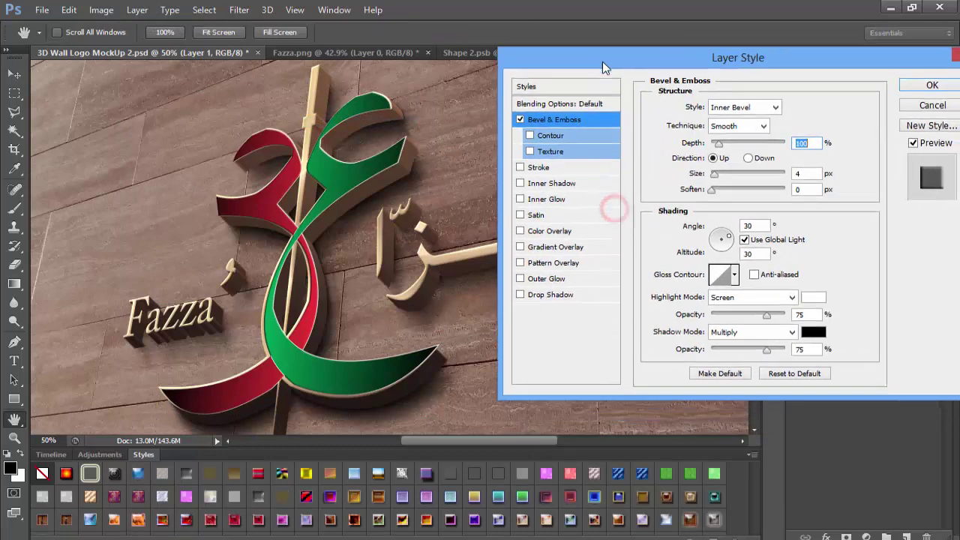
Try an Inner Shadow and a 4 px black outside Stroke on the ribbons, and remove both
left_click(543, 189)
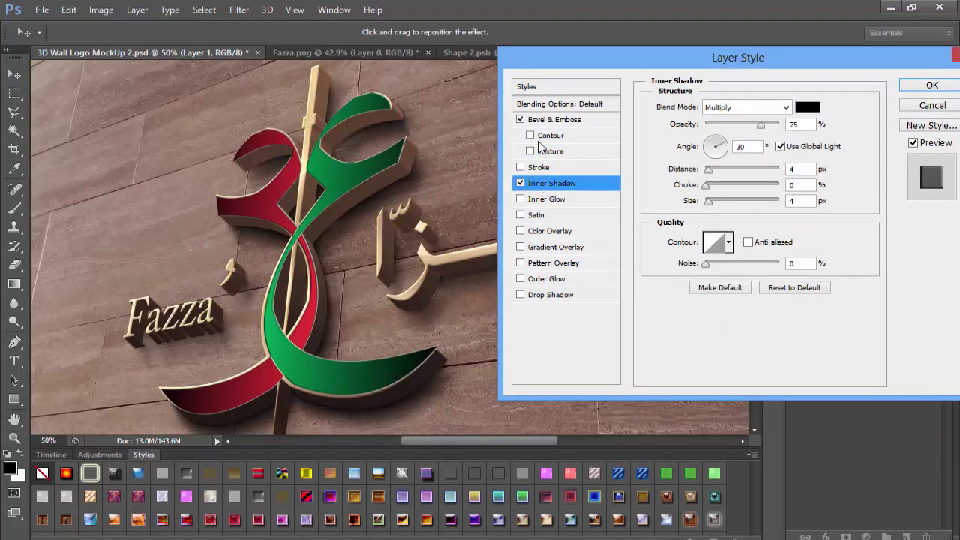
left_click(522, 167)
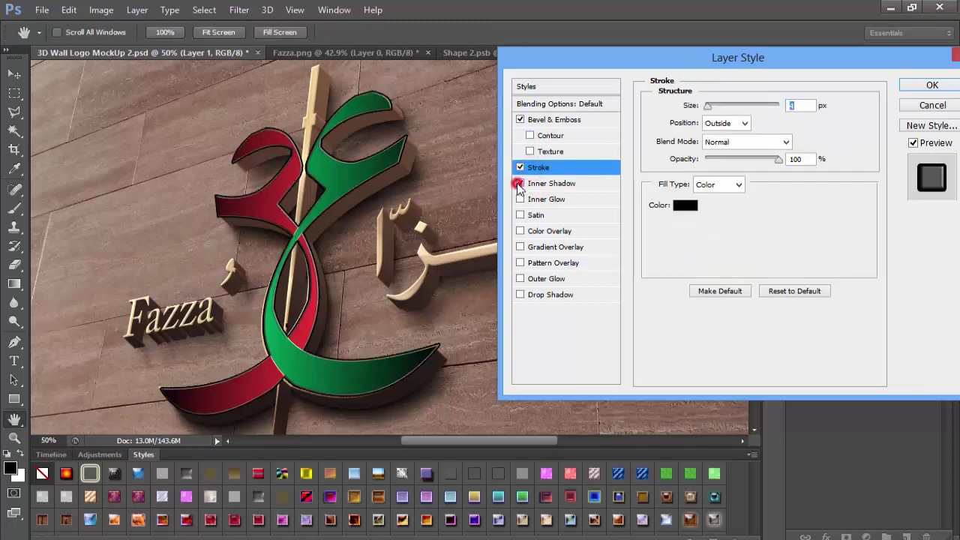
left_click(519, 183)
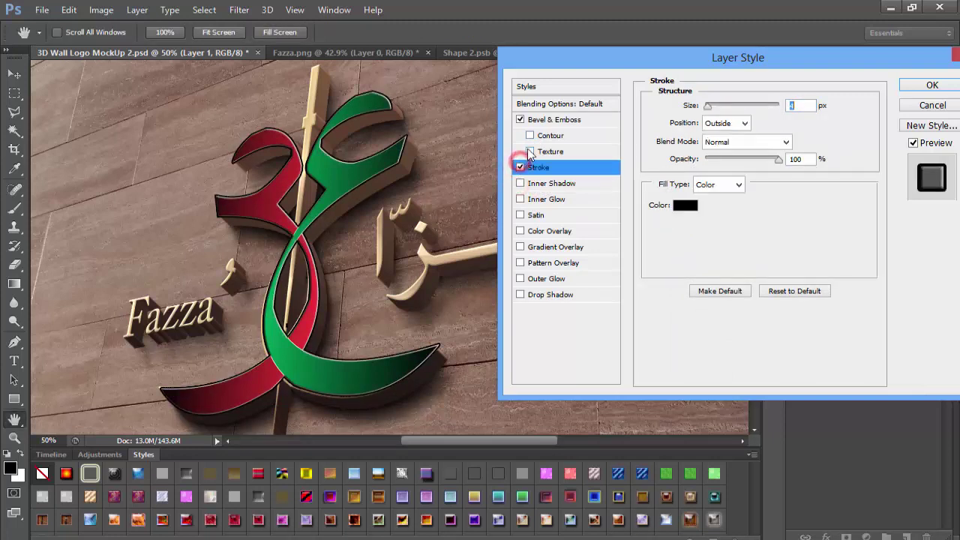
left_click(520, 167)
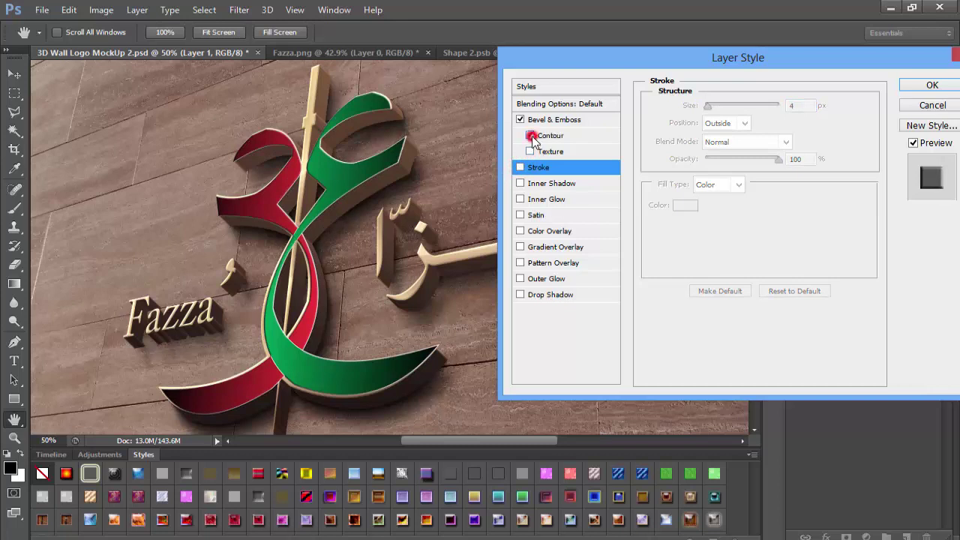
Enable Contour and Texture for the ribbons' bevel, leave Satin off, and apply the layer style
left_click(531, 135)
left_click(530, 152)
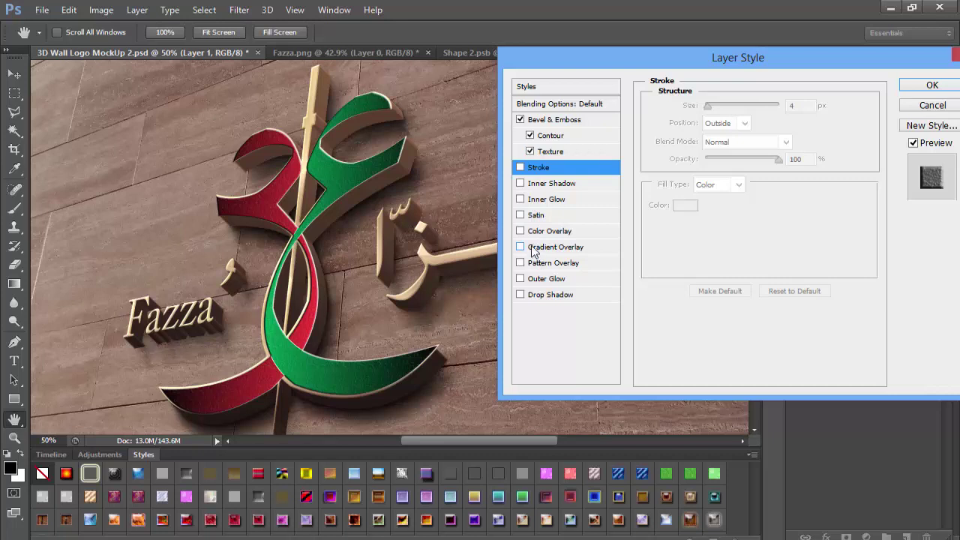
left_click(521, 215)
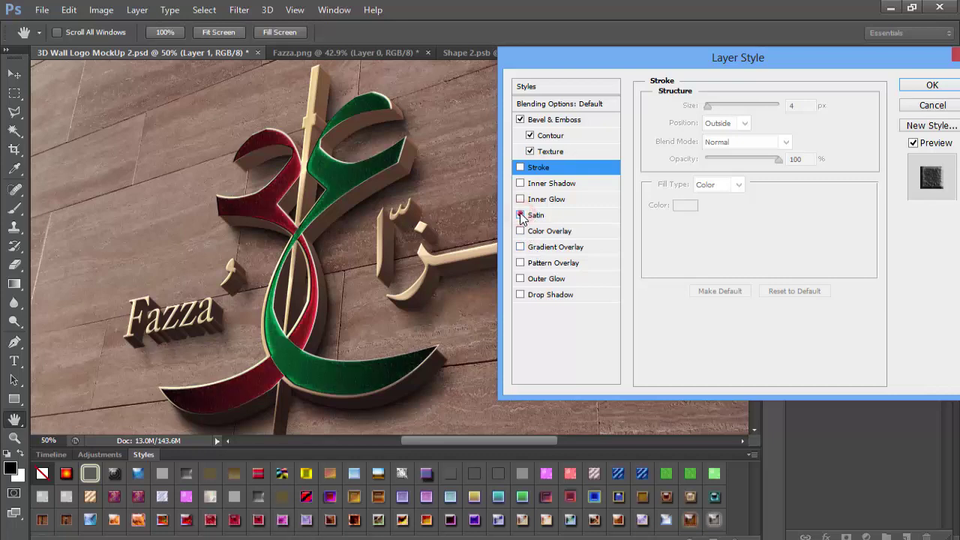
left_click(521, 215)
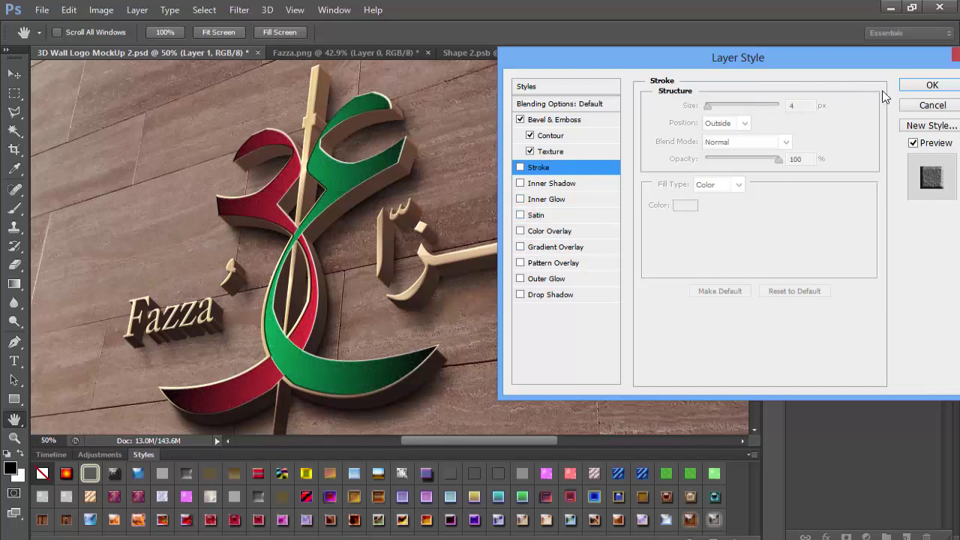
left_click(915, 87)
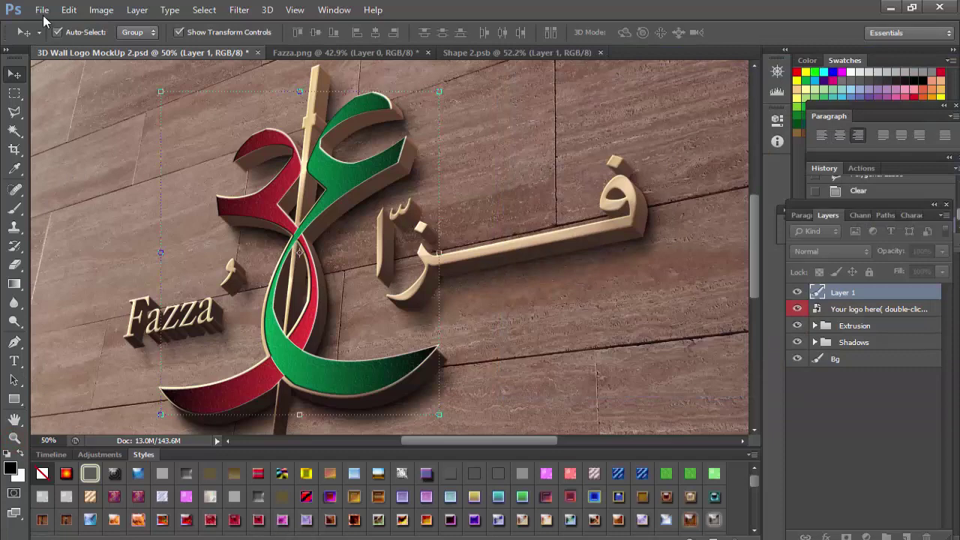
Examine the textured ribbons up close and the coloured logo on the whole wall mockup
key("ctrl+d")
key("z")
key("ctrl+1")
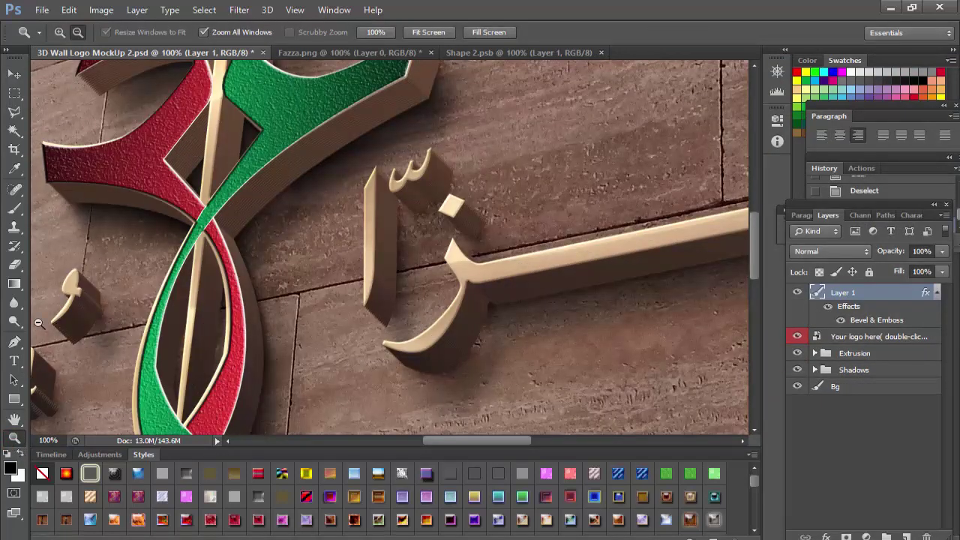
left_click(338, 204, "alt")
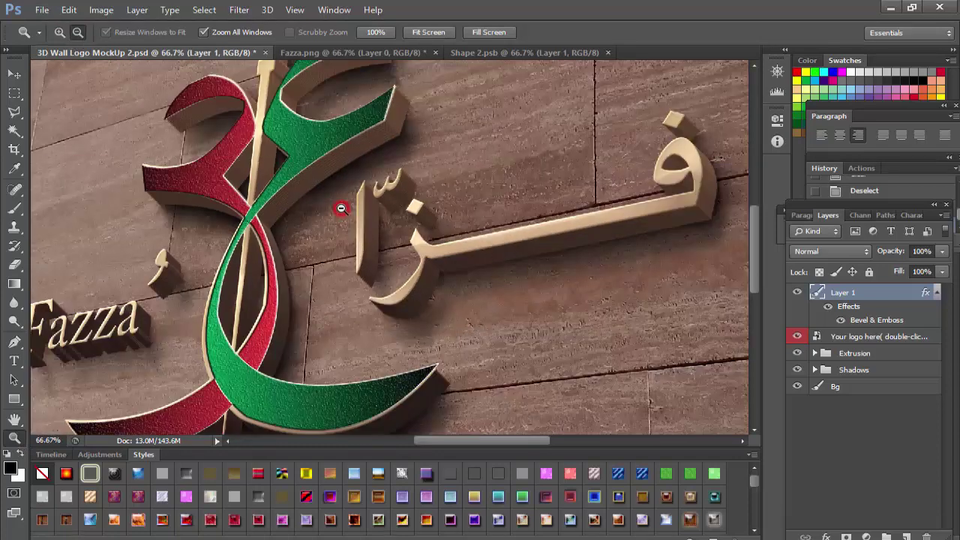
left_click(340, 207, "alt")
left_click(342, 208, "alt")
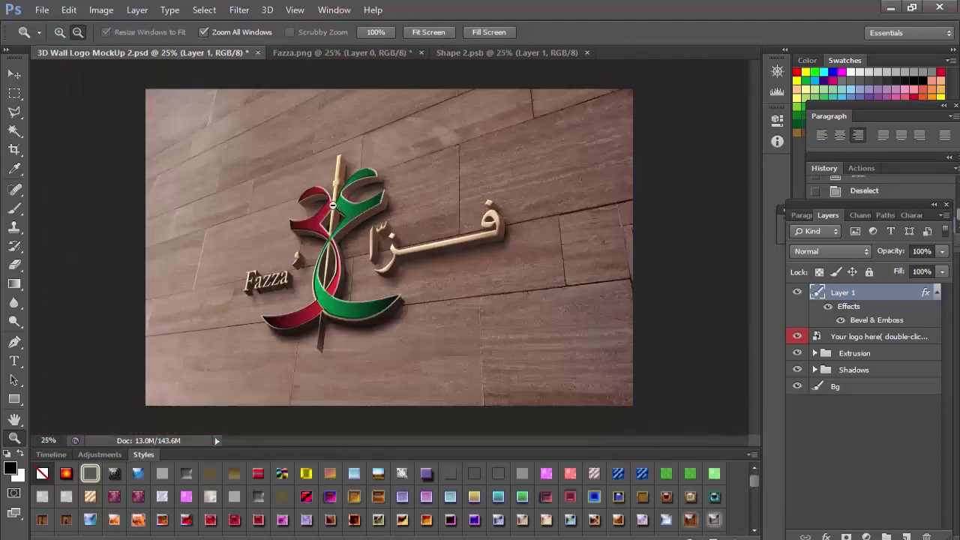
left_click(15, 93)
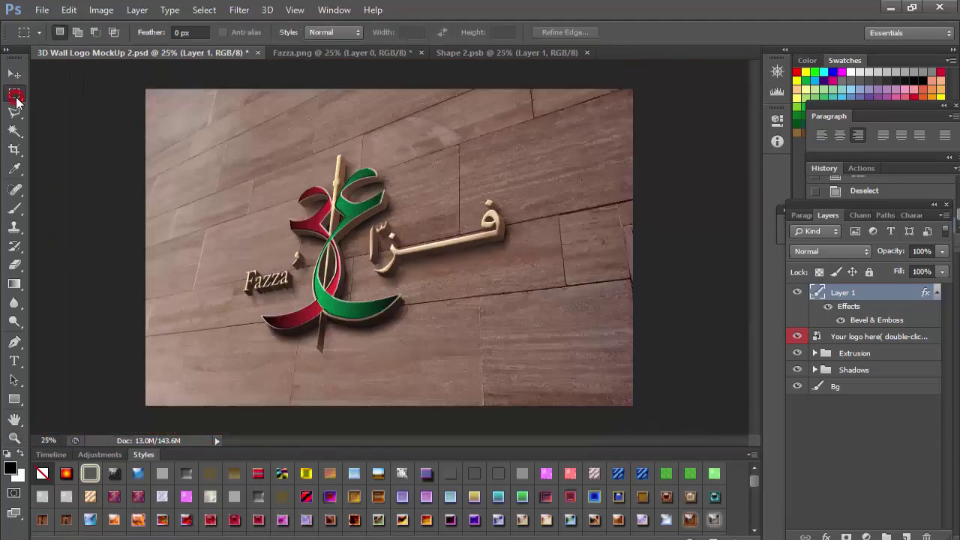